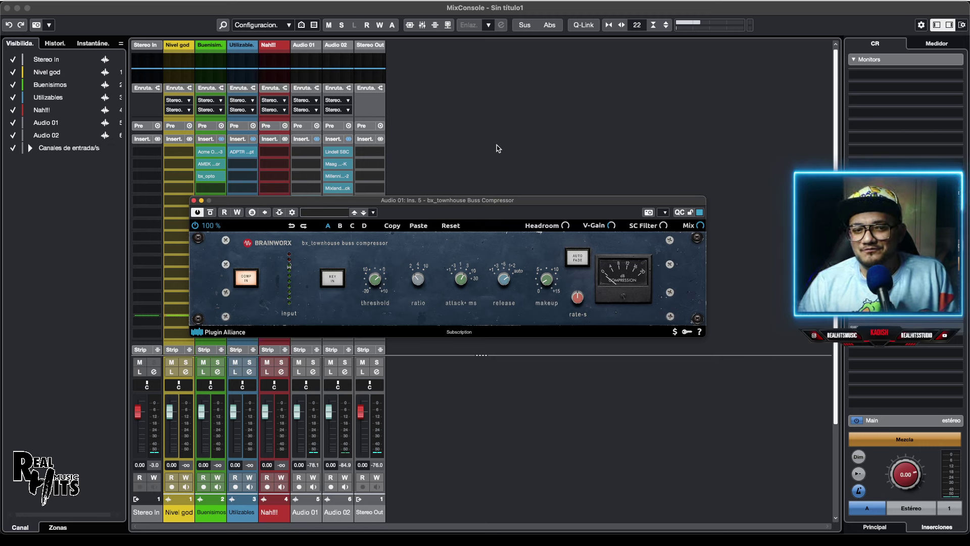
- Close the bx_townhouse Buss Compressor editor and move the plug-in from Audio 01 to the second insert slot of Utilizables
left_click(193, 200)
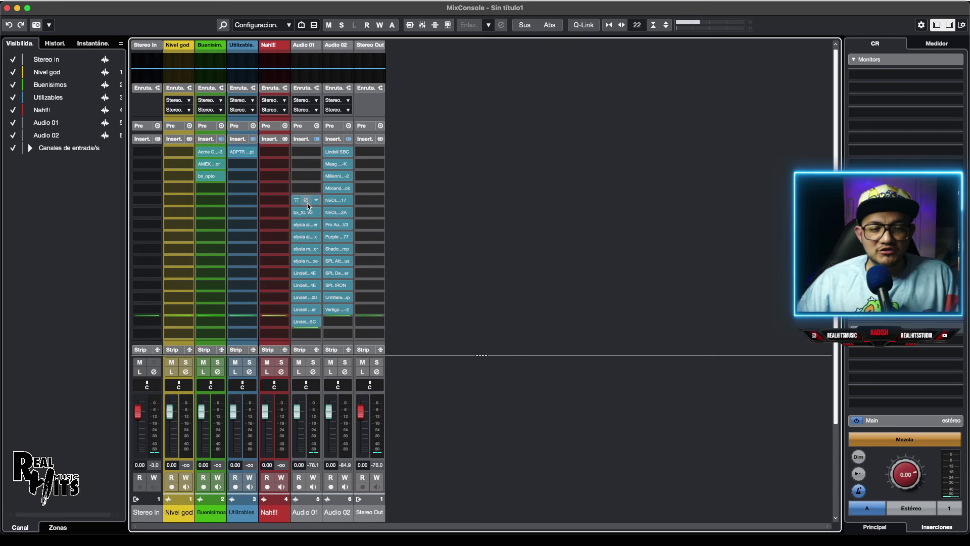
left_click_drag(306, 200, 247, 164)
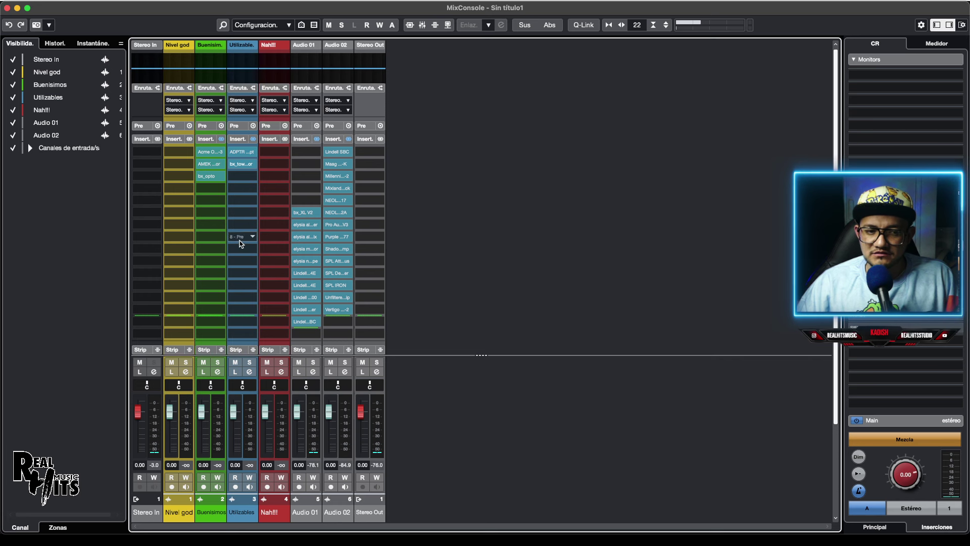
- Review bx_XL V2, move it from Audio 01 to Buenisimos's fourth insert slot, and check that channel's Acme Opticom XLA-3
left_click(306, 212)
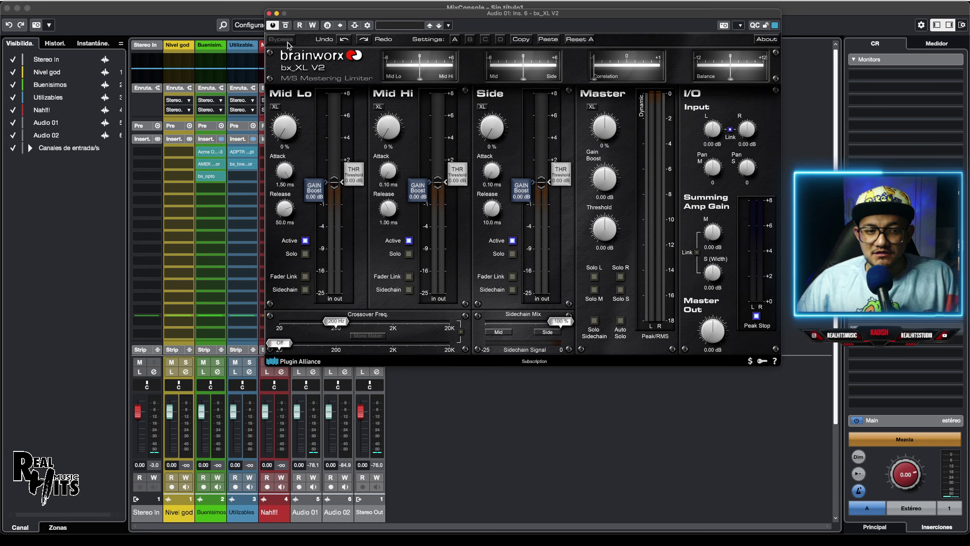
left_click_drag(360, 14, 425, 96)
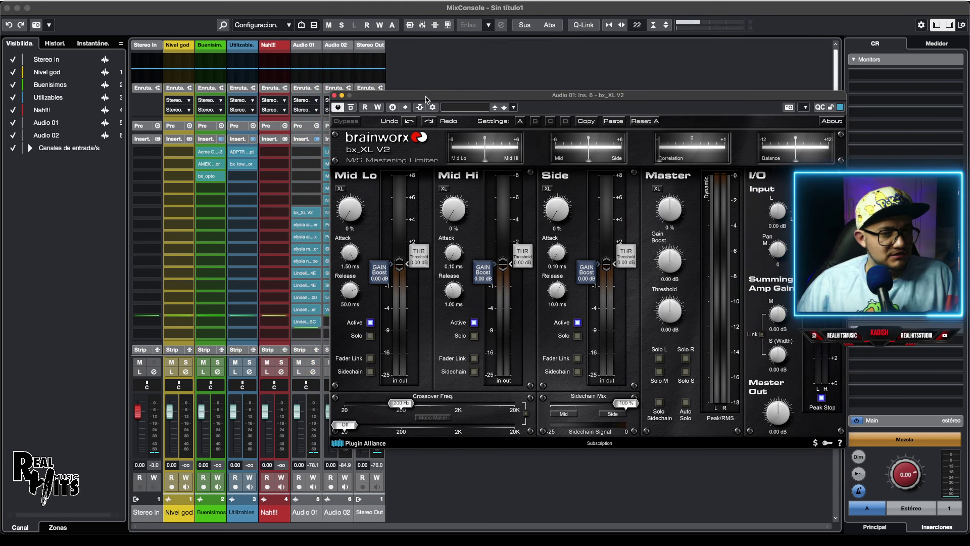
left_click(334, 96)
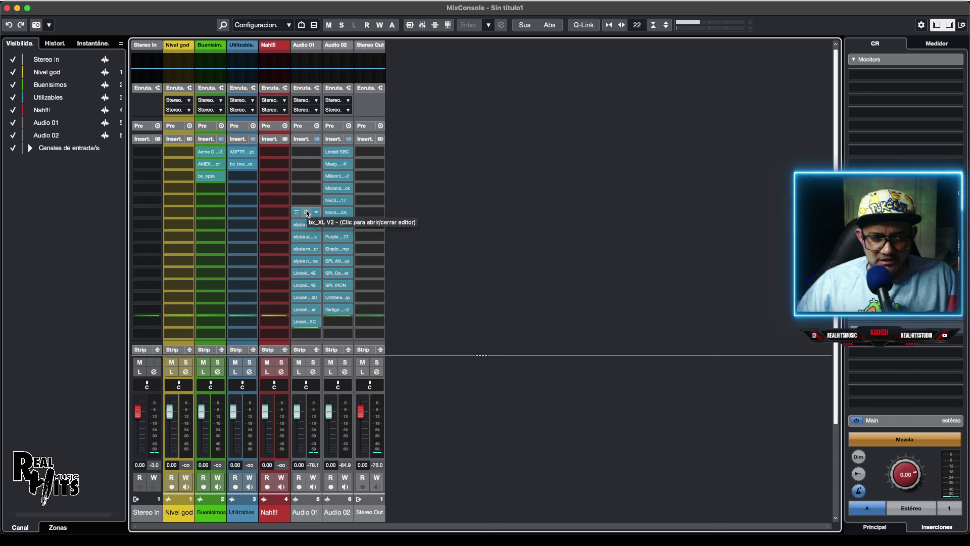
left_click_drag(307, 212, 218, 191)
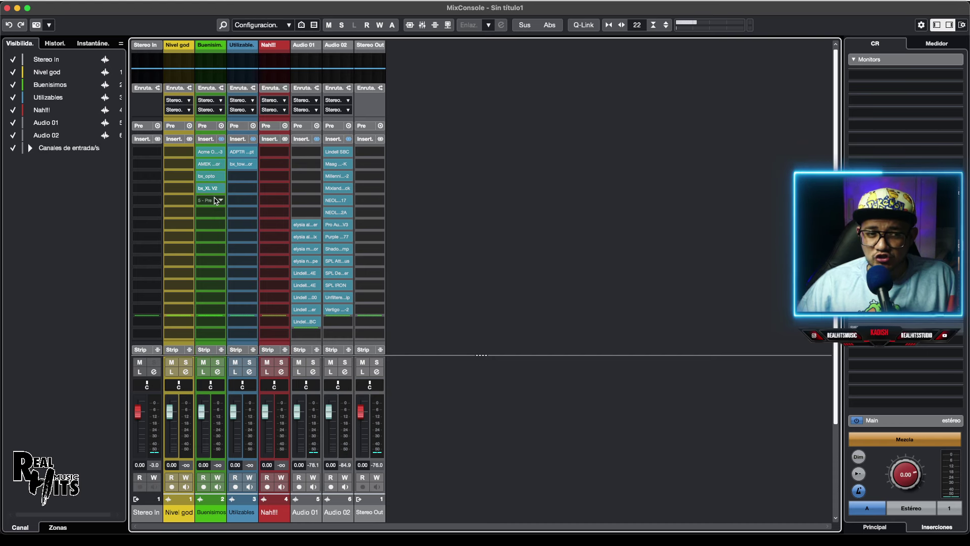
left_click(211, 154)
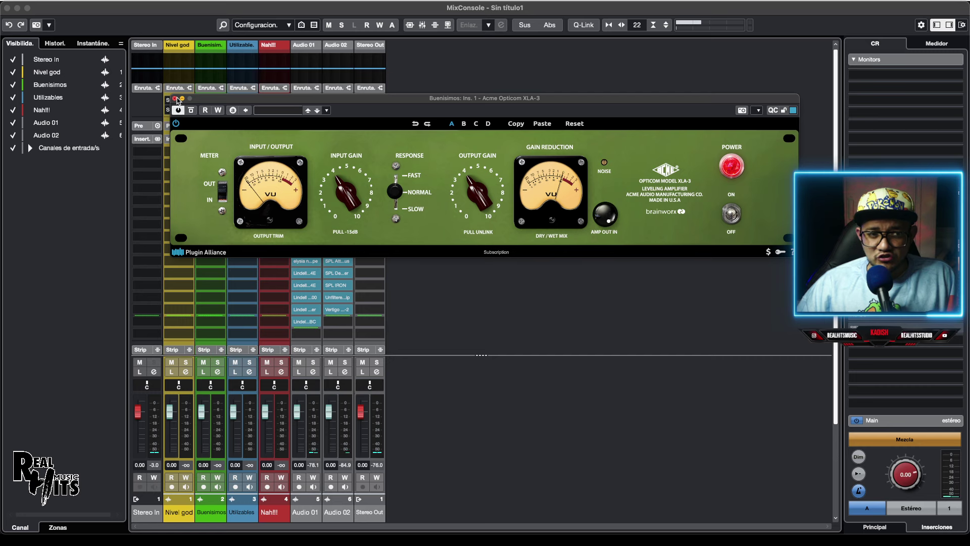
left_click(175, 99)
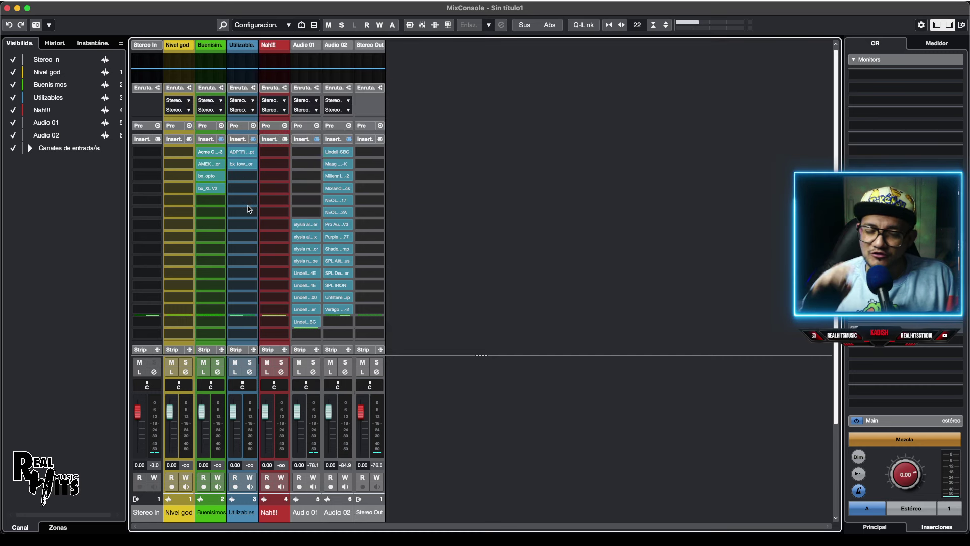
- Review the elysia alpha master on Audio 01 and move it to the first insert slot of Nivel god
left_click(305, 225)
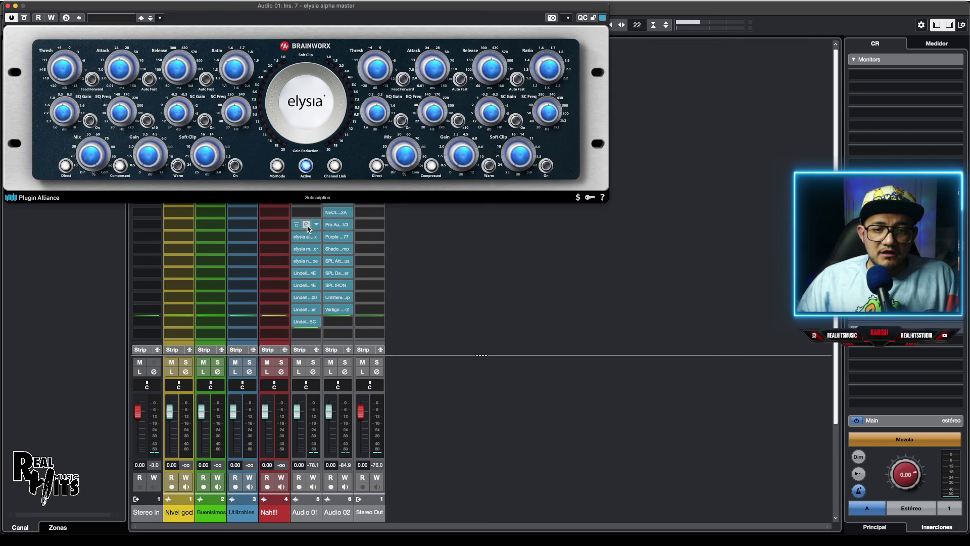
left_click_drag(376, 5, 541, 138)
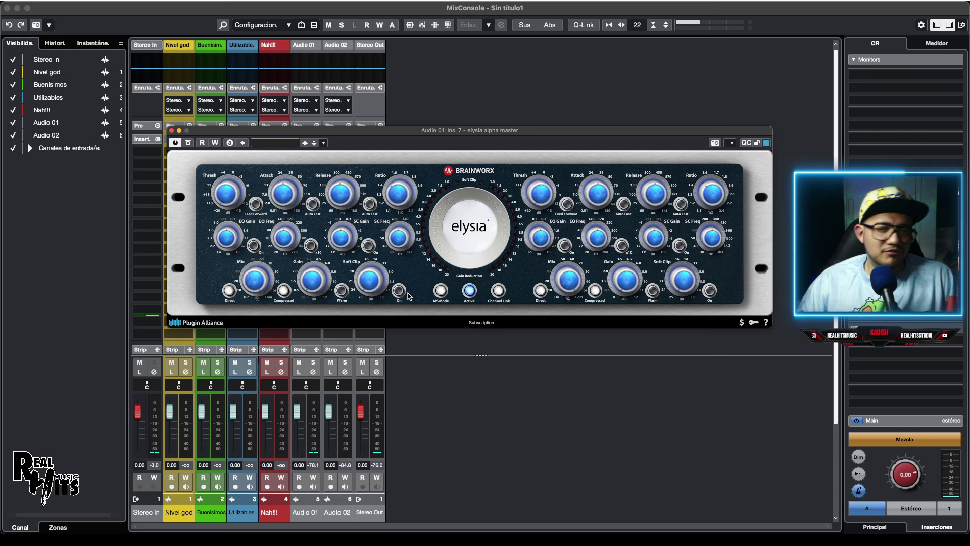
left_click(172, 131)
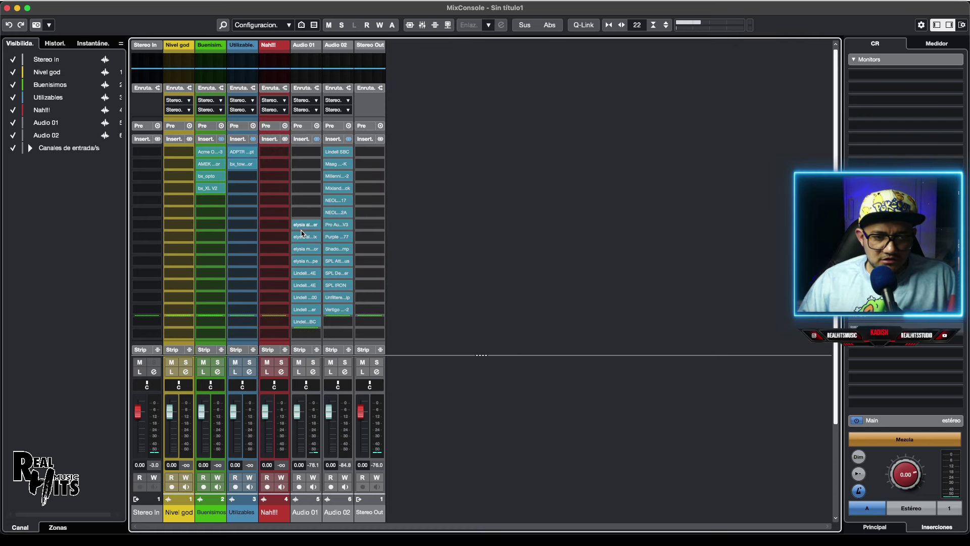
left_click_drag(305, 225, 176, 155)
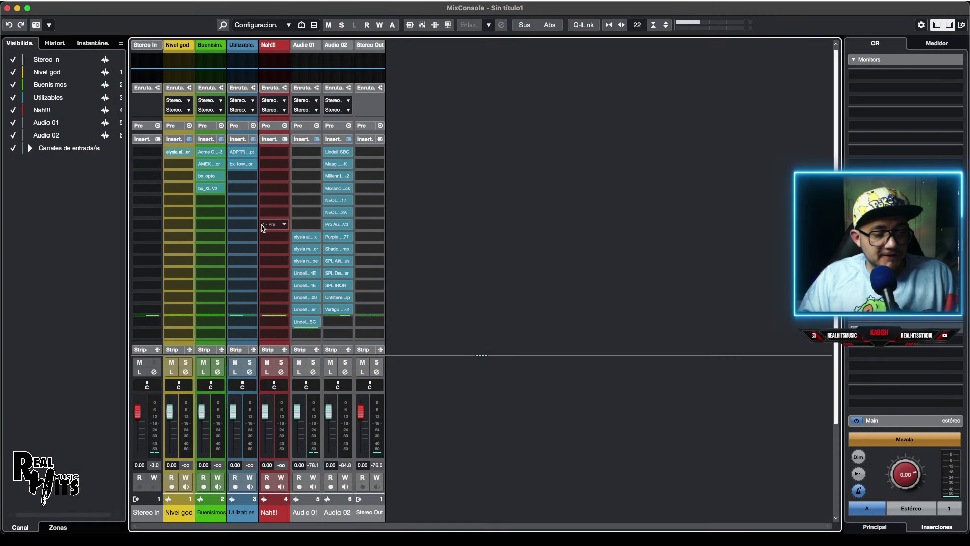
- Review the elysia alpha mix on Audio 01 and move it to the fifth insert slot of Buenisimos
left_click(304, 238)
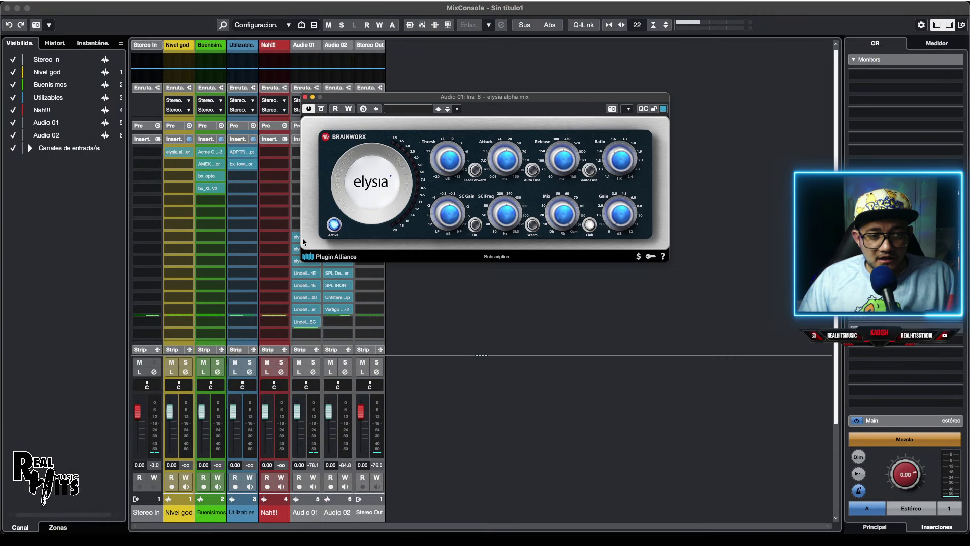
left_click_drag(467, 96, 591, 95)
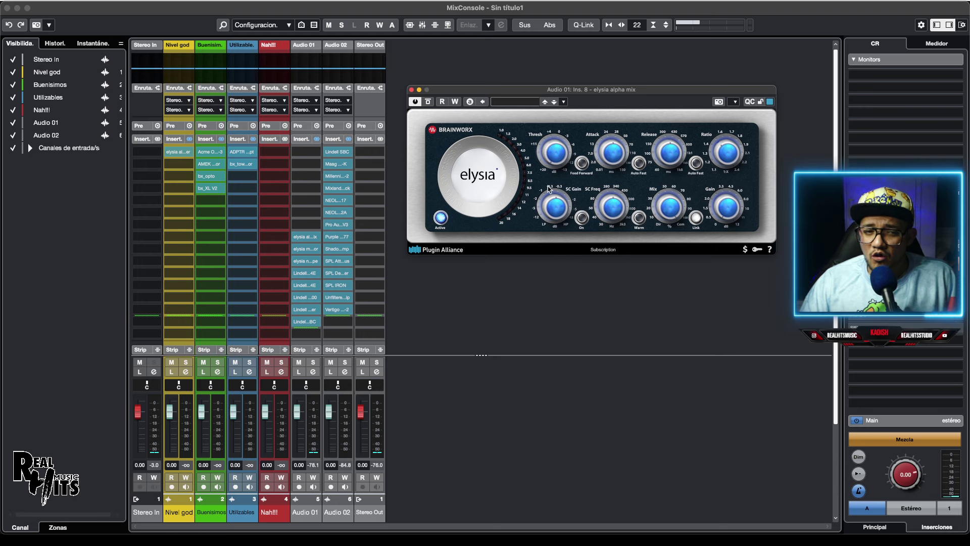
left_click(412, 90)
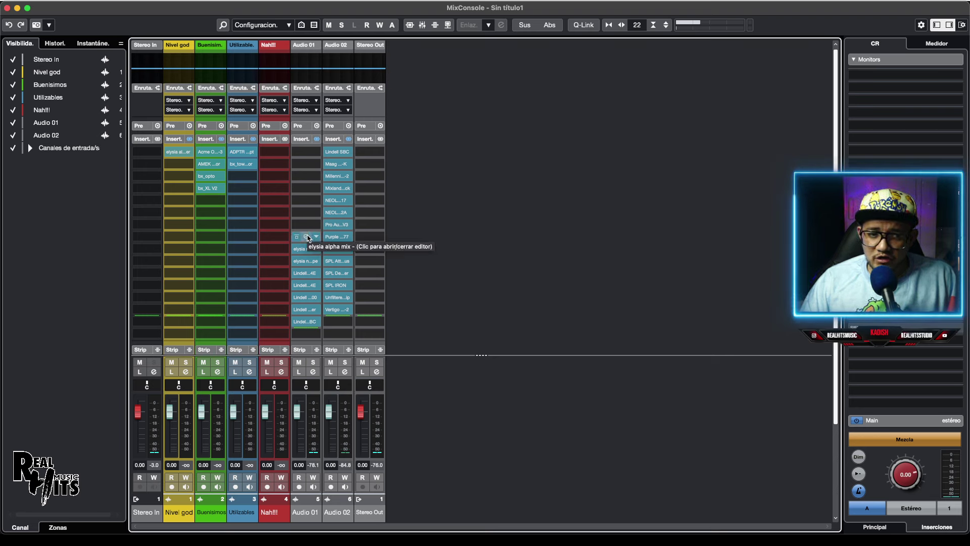
left_click_drag(308, 236, 212, 204)
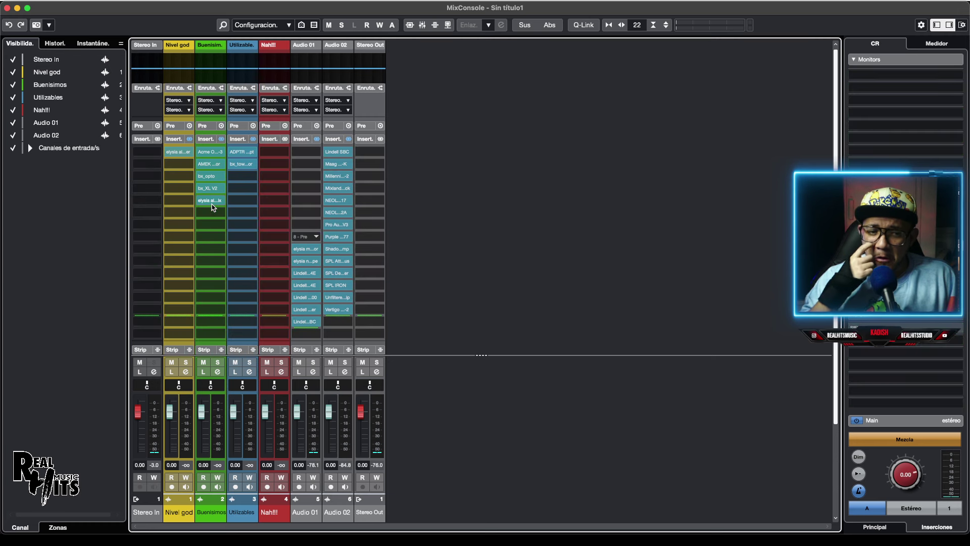
- Review the elysia mpressor on Audio 01 and move it to the third insert slot of Utilizables
left_click(303, 253)
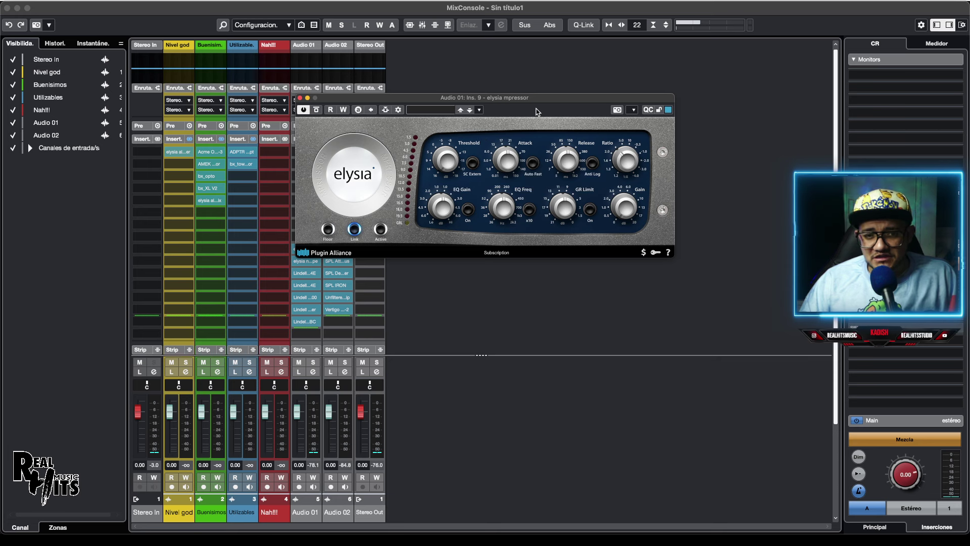
left_click_drag(536, 101, 611, 103)
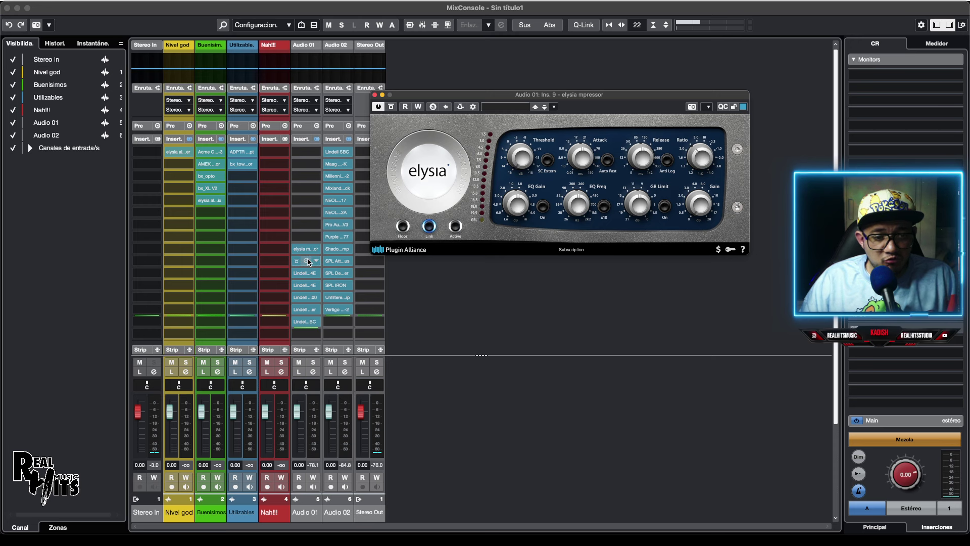
mouse_move(310, 253)
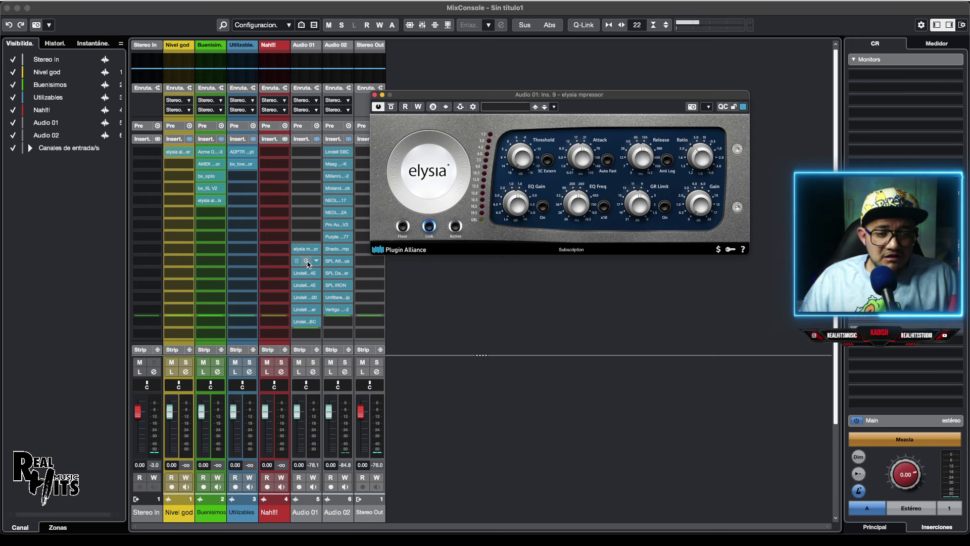
left_click_drag(309, 252, 233, 177)
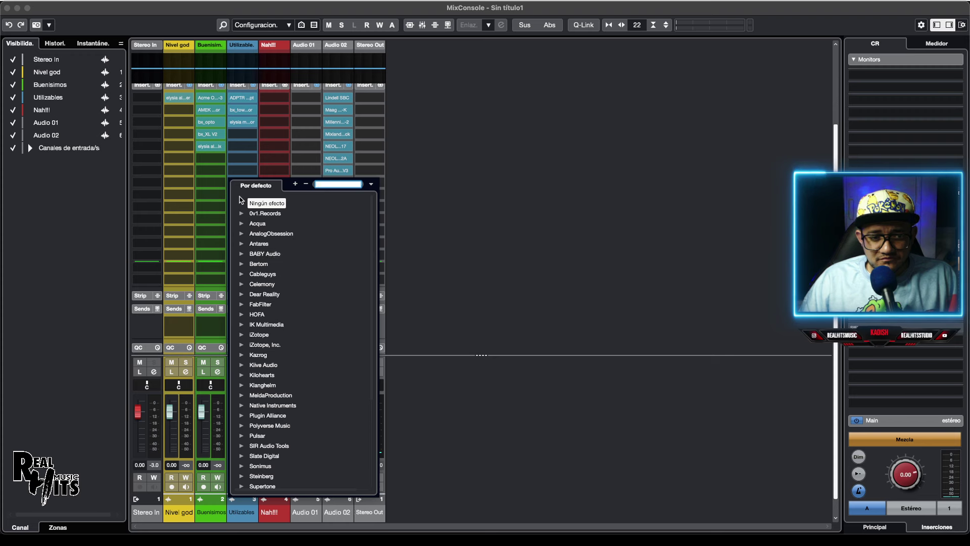
left_click(501, 166)
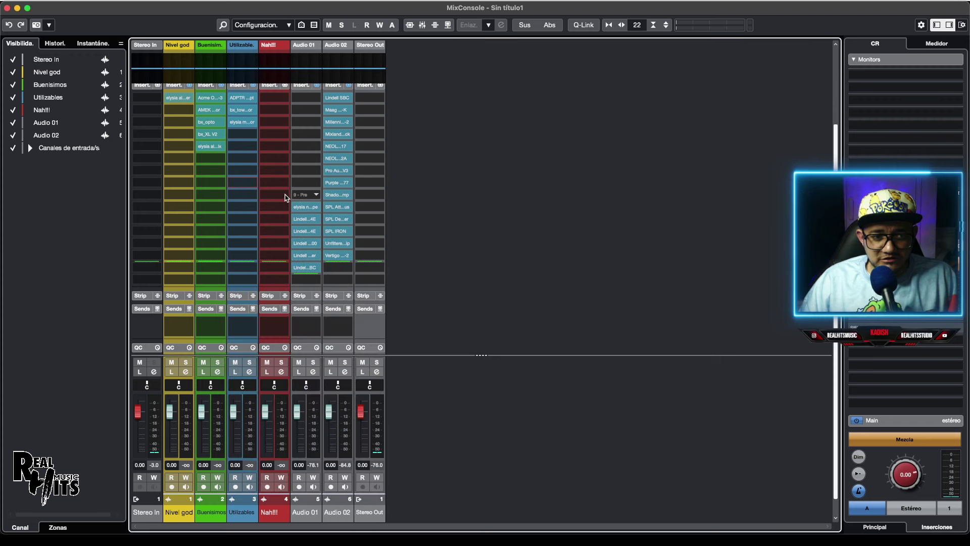
- Recheck the elysia mpressor and alpha mix, and move the alpha mix from Buenisimos to the fourth insert slot of Utilizables
left_click(243, 123)
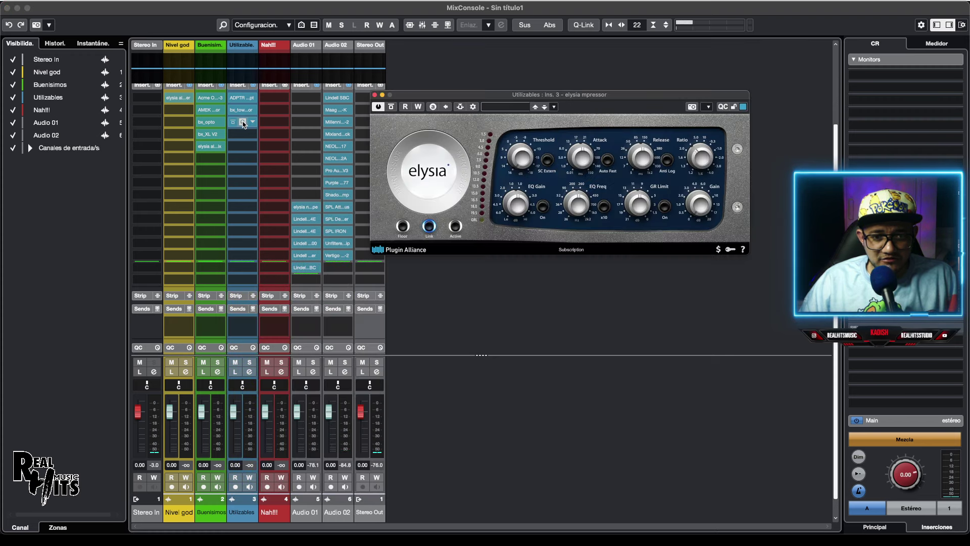
left_click(243, 122)
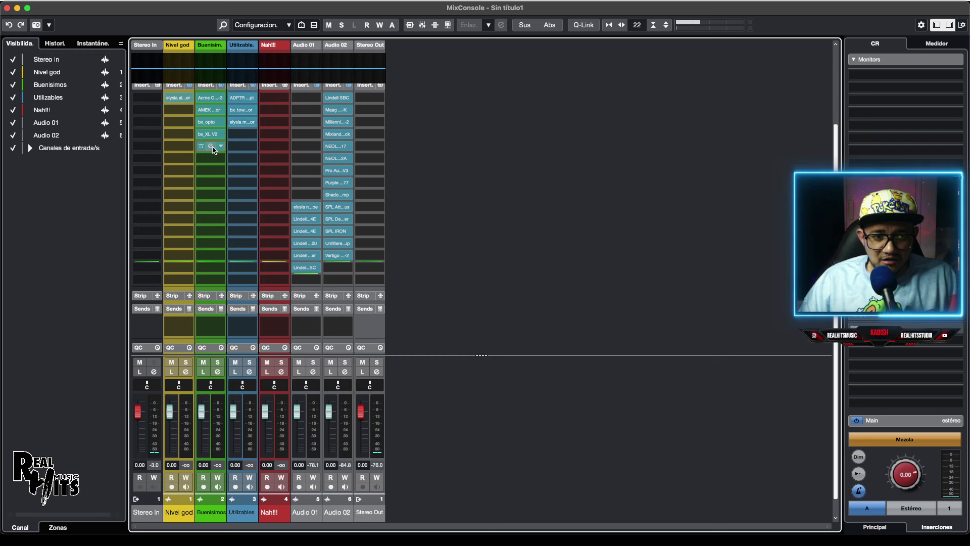
left_click(212, 147)
left_click(211, 147)
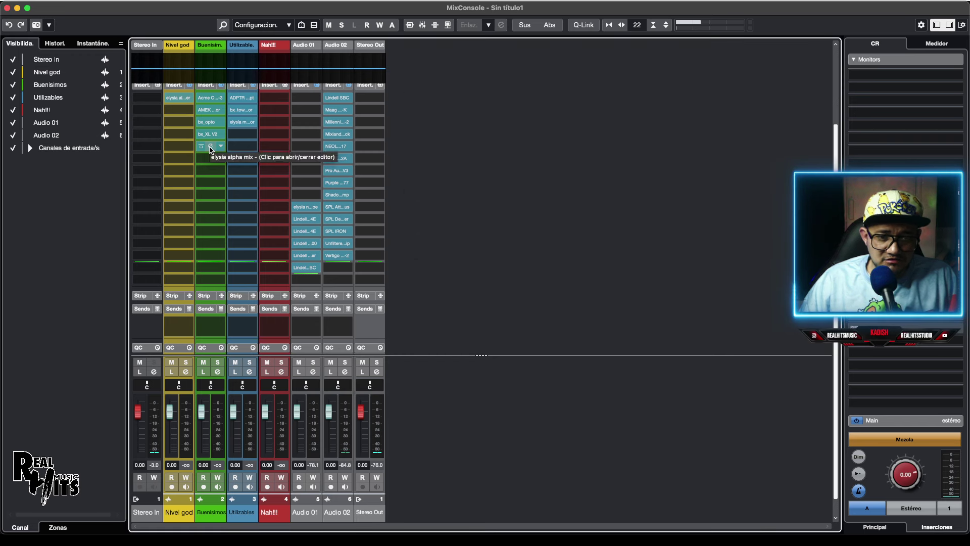
left_click_drag(212, 150, 236, 135)
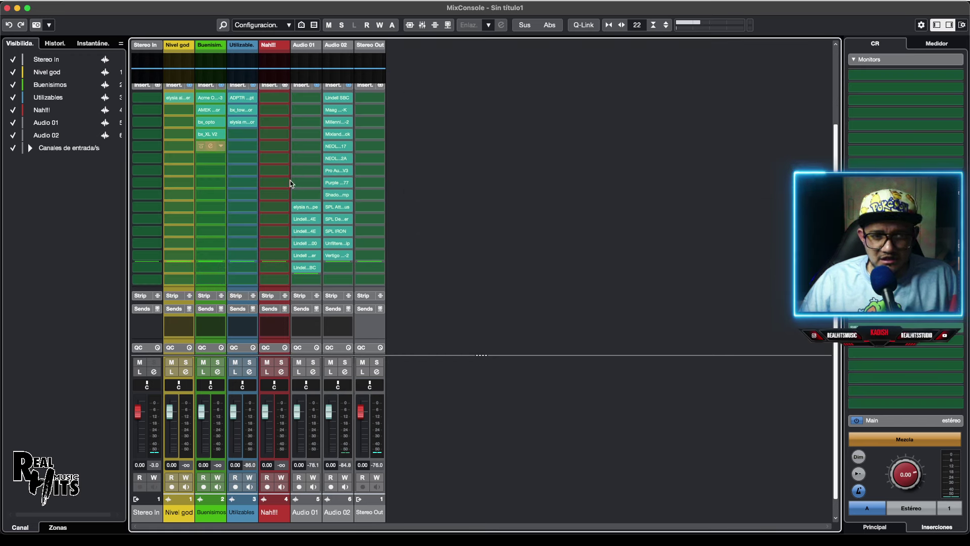
scroll(307, 211, "up", 3)
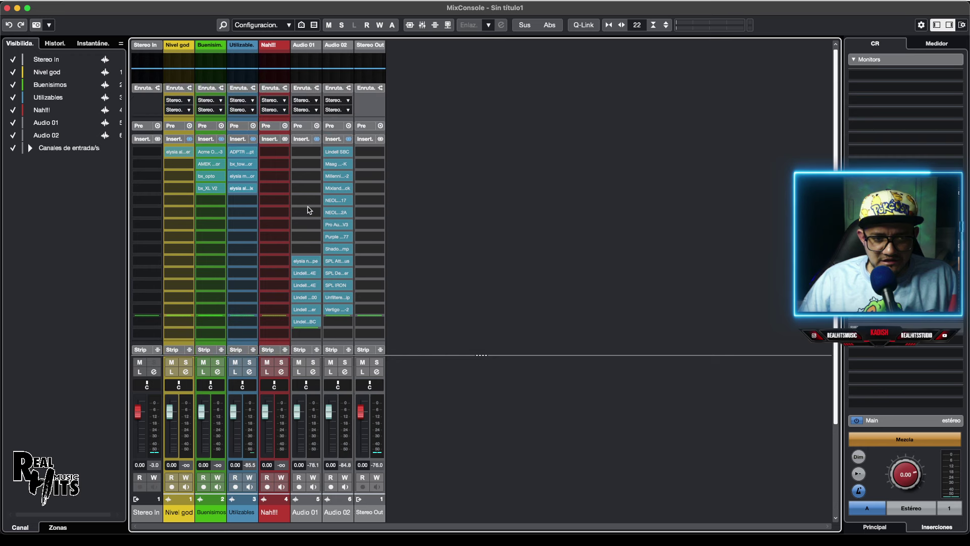
- Review the elysia nvelope on Audio 01 and move it to the fifth insert slot of Buenisimos
left_click(307, 261)
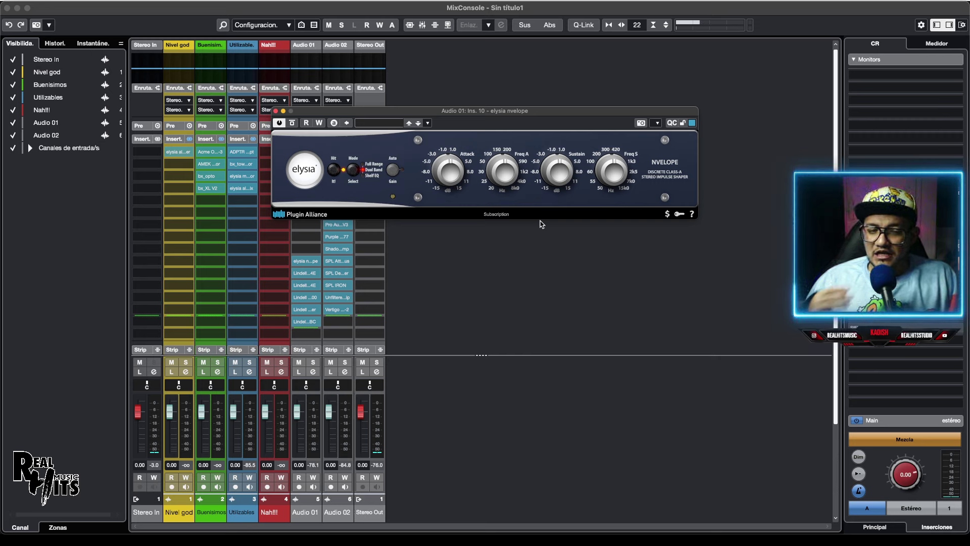
left_click(276, 111)
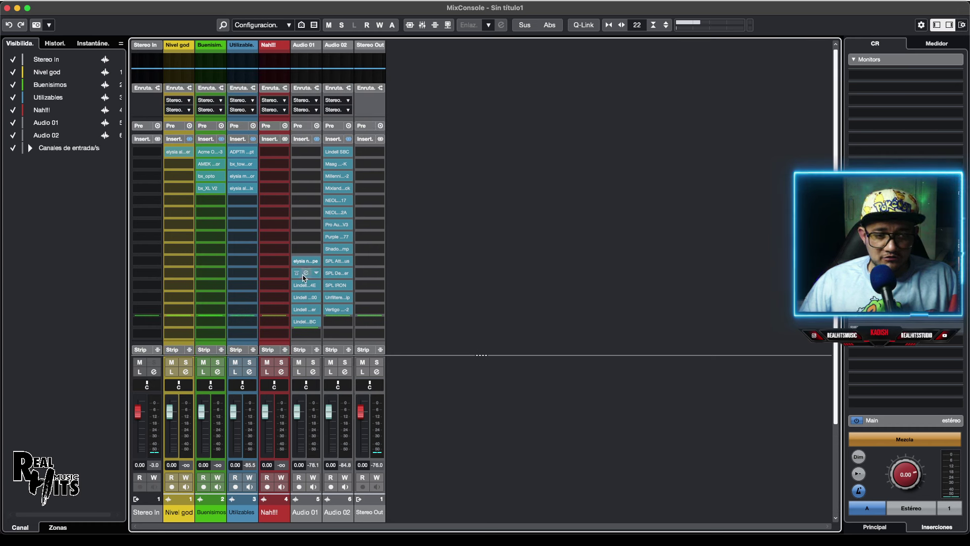
left_click_drag(306, 262, 200, 204)
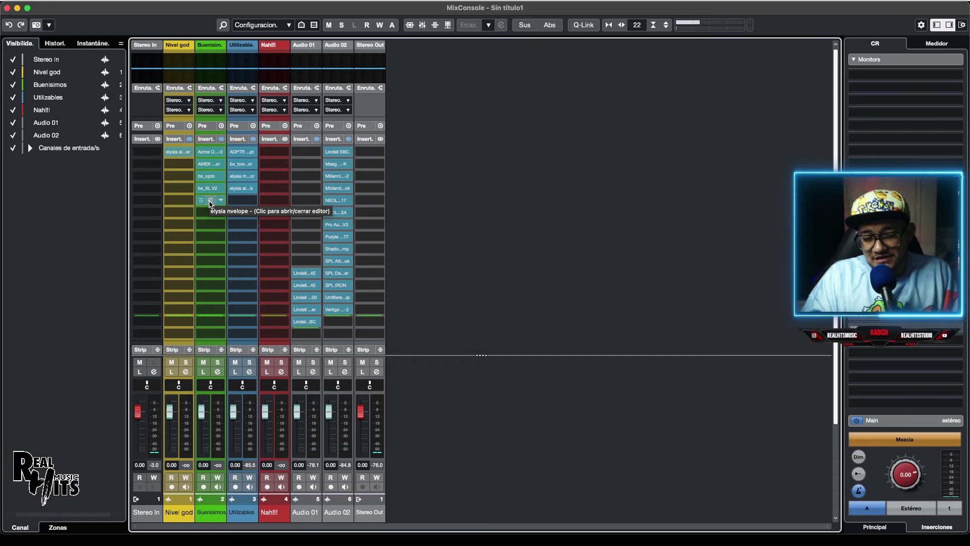
- Review the Lindell 254E on Audio 01 and move it to the fifth insert slot of Utilizables
left_click(305, 277)
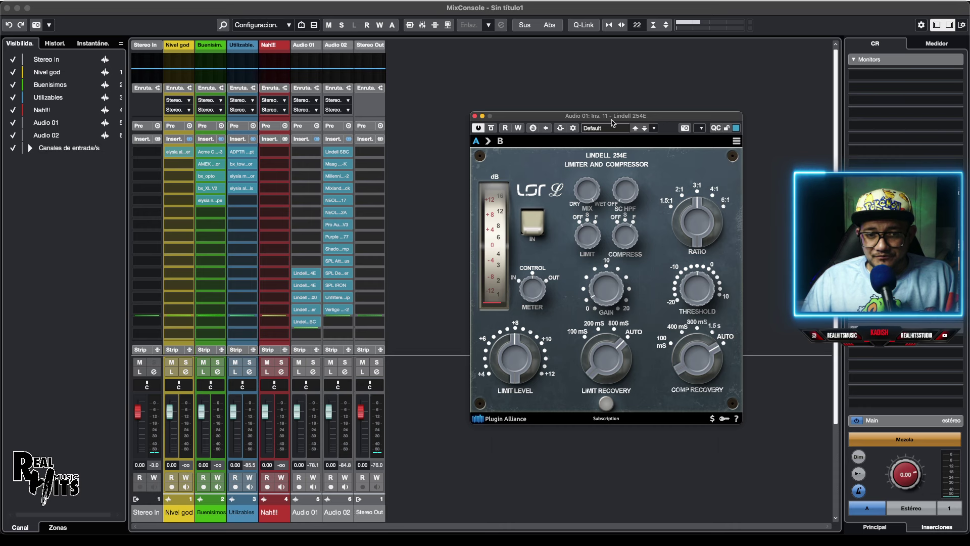
left_click_drag(615, 119, 602, 96)
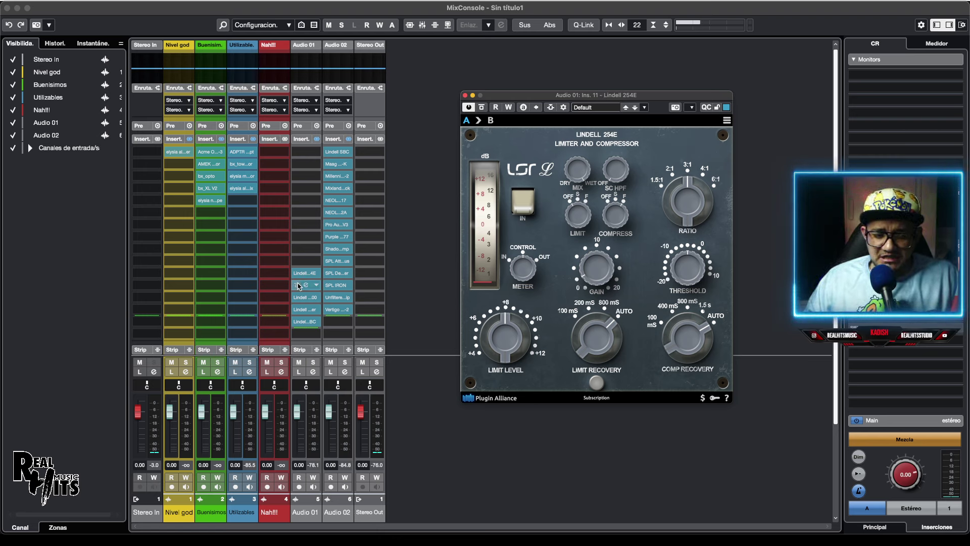
mouse_move(304, 277)
left_click_drag(305, 277, 240, 204)
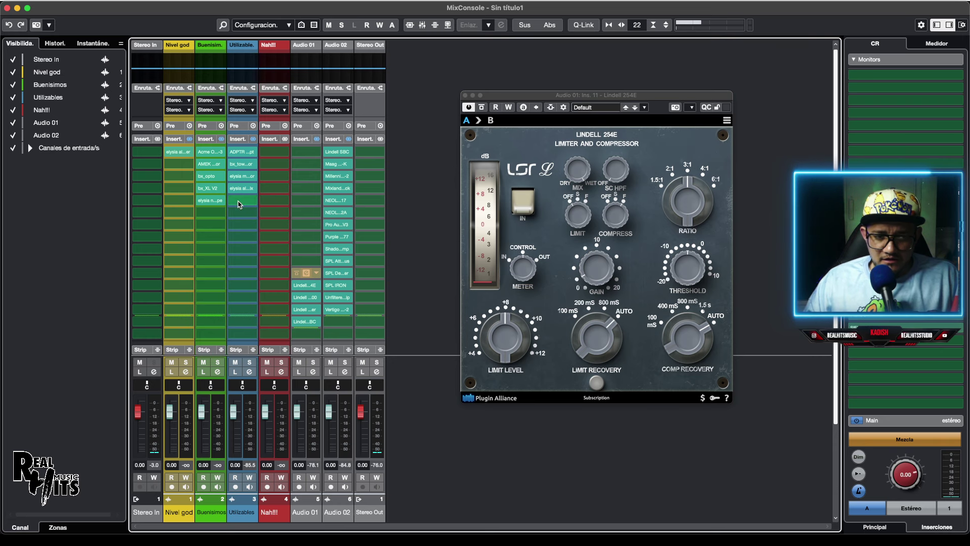
- Review the Lindell 354E on Audio 01 at 100 % UI zoom and move it to the sixth insert slot of Utilizables
scroll(263, 212, "down", 2)
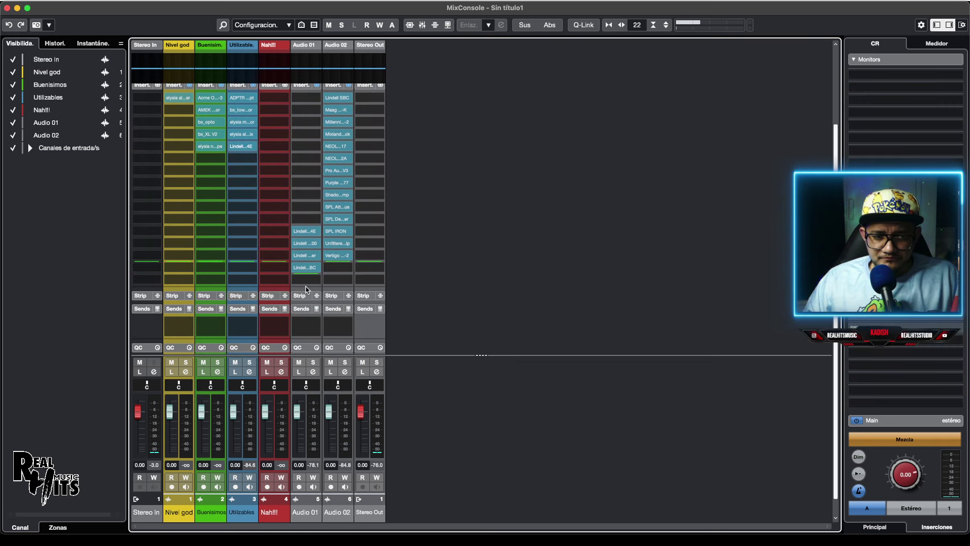
left_click(306, 231)
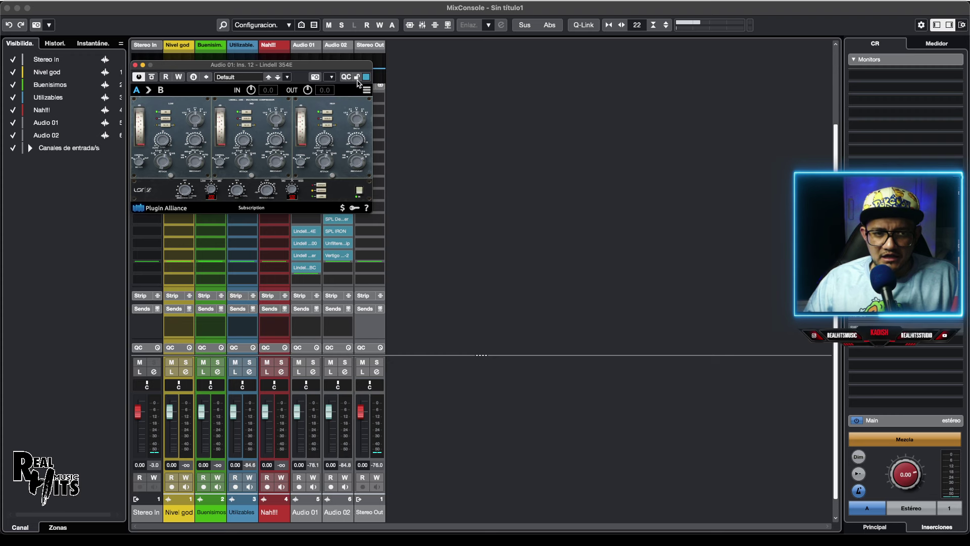
left_click_drag(354, 65, 508, 75)
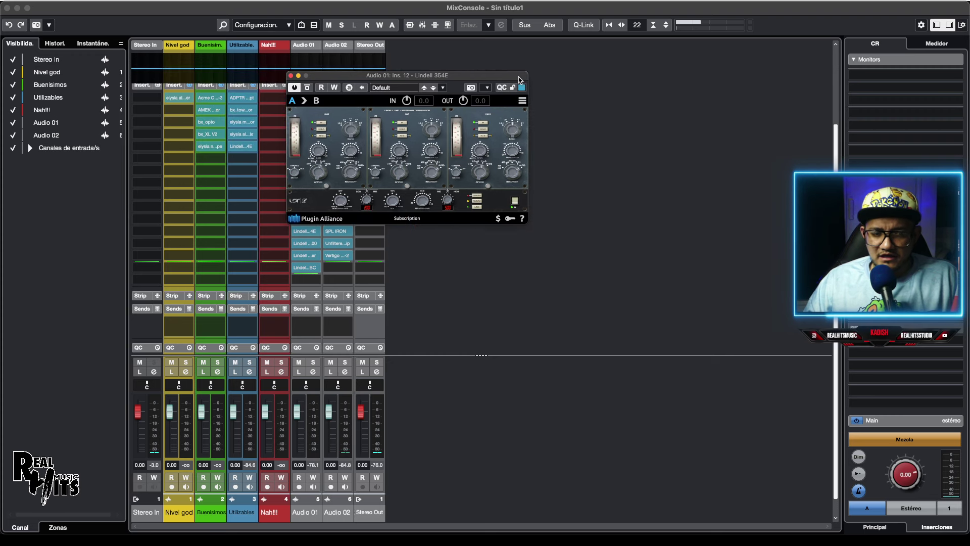
left_click(523, 102)
mouse_move(481, 160)
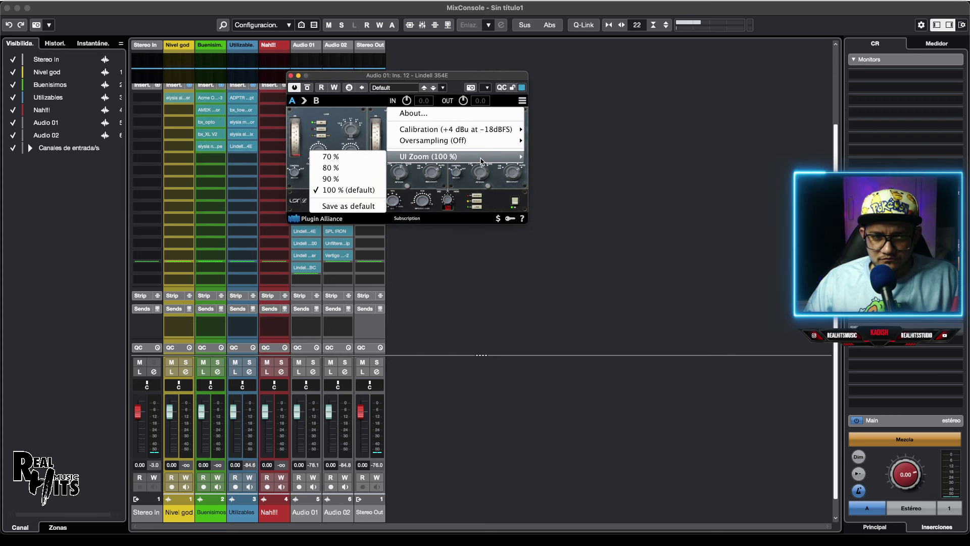
left_click(349, 189)
left_click_drag(517, 76, 376, 69)
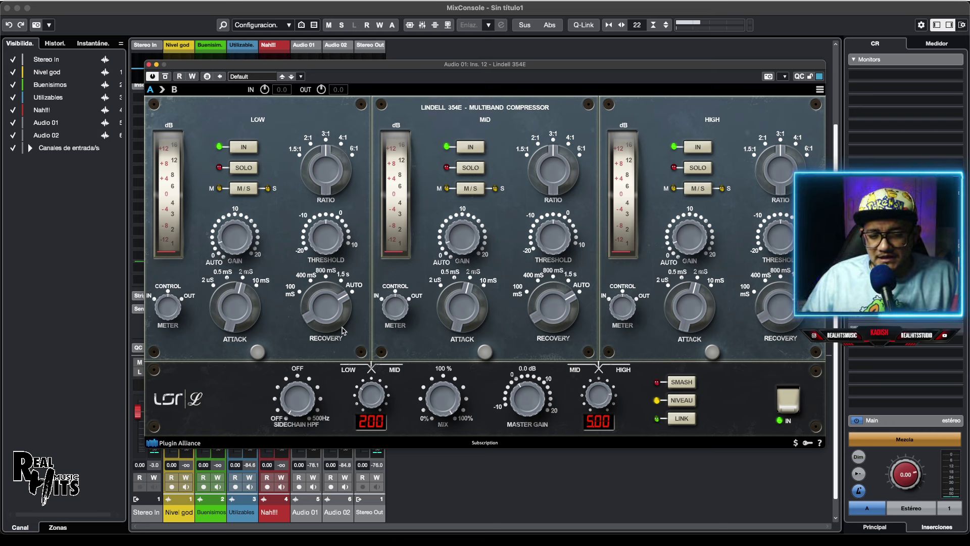
left_click(149, 65)
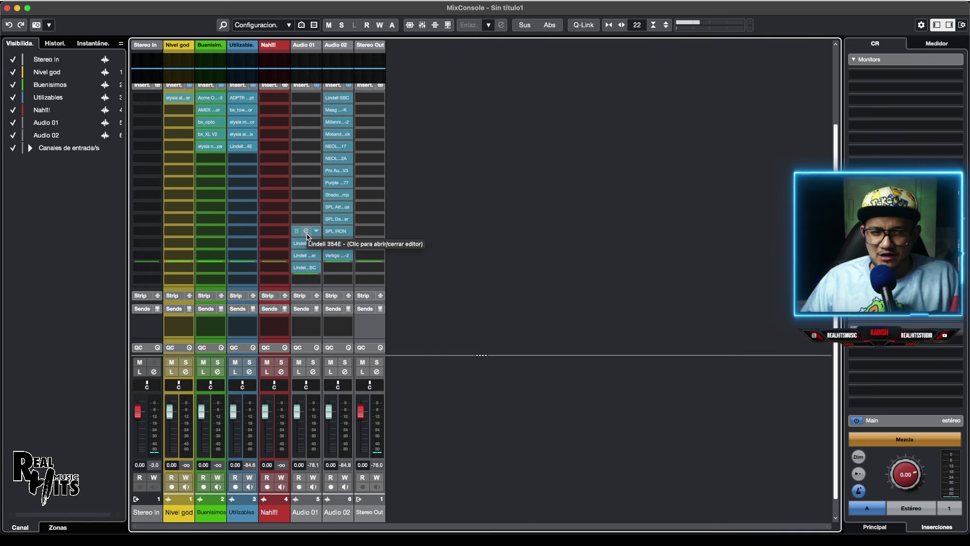
left_click_drag(307, 236, 241, 163)
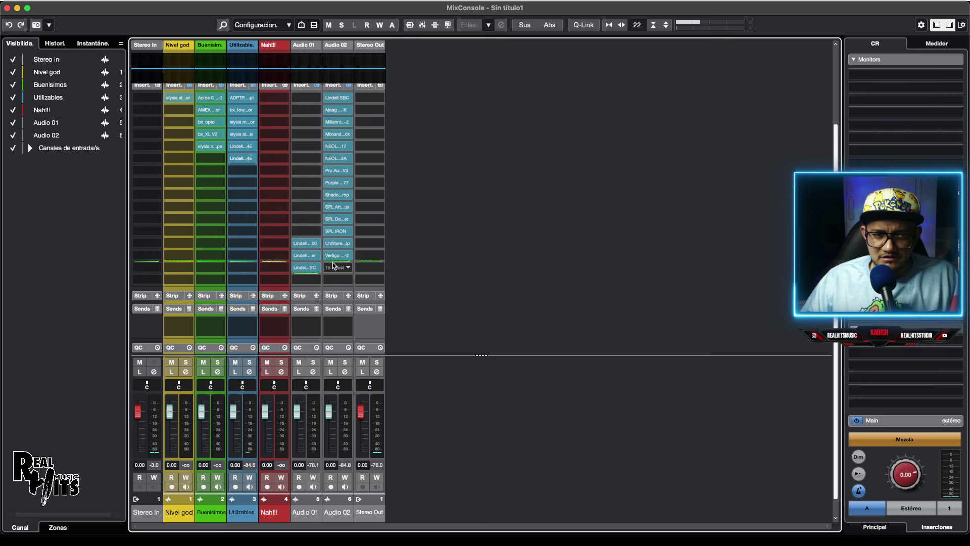
- Review the Lindell 7X-500 on Audio 01 and move it to the sixth insert slot of Buenisimos
left_click(306, 245)
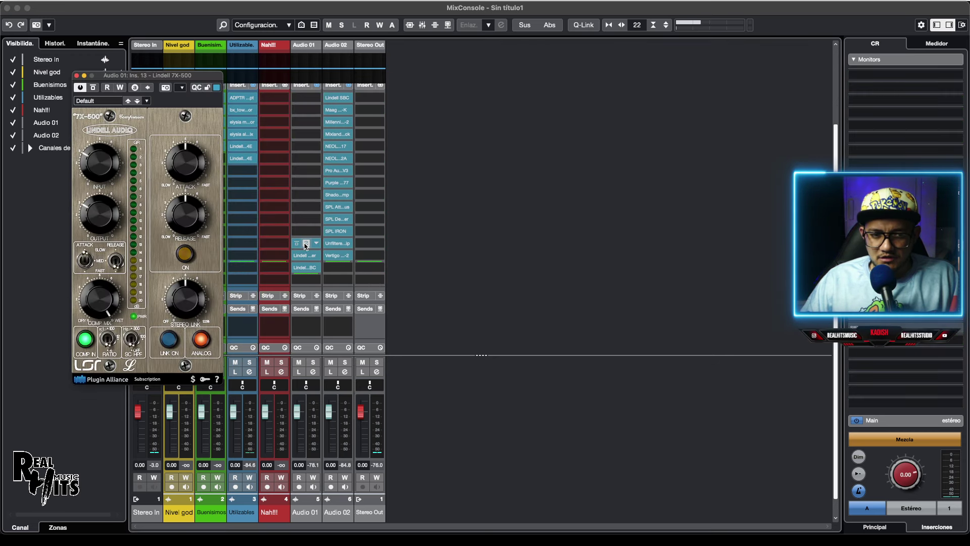
left_click_drag(191, 76, 540, 107)
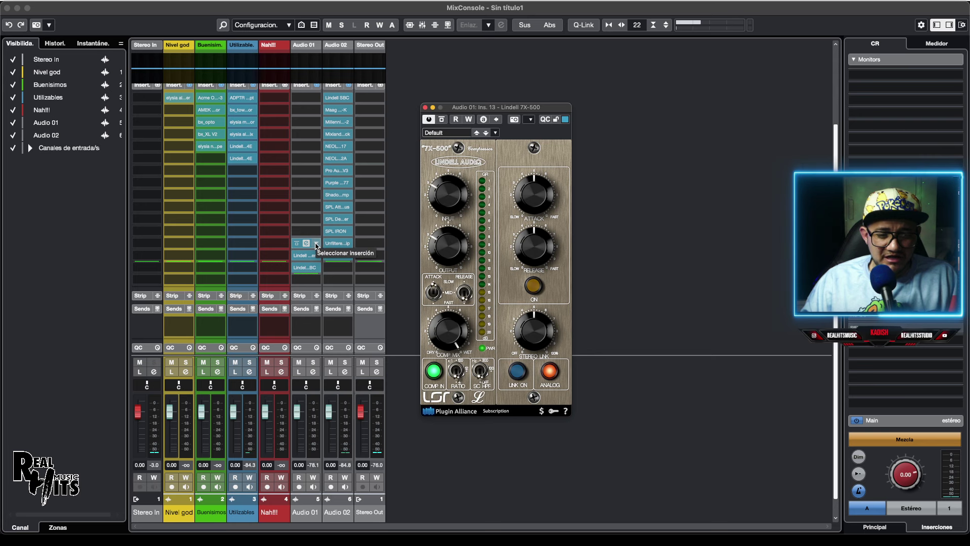
left_click_drag(309, 246, 213, 162)
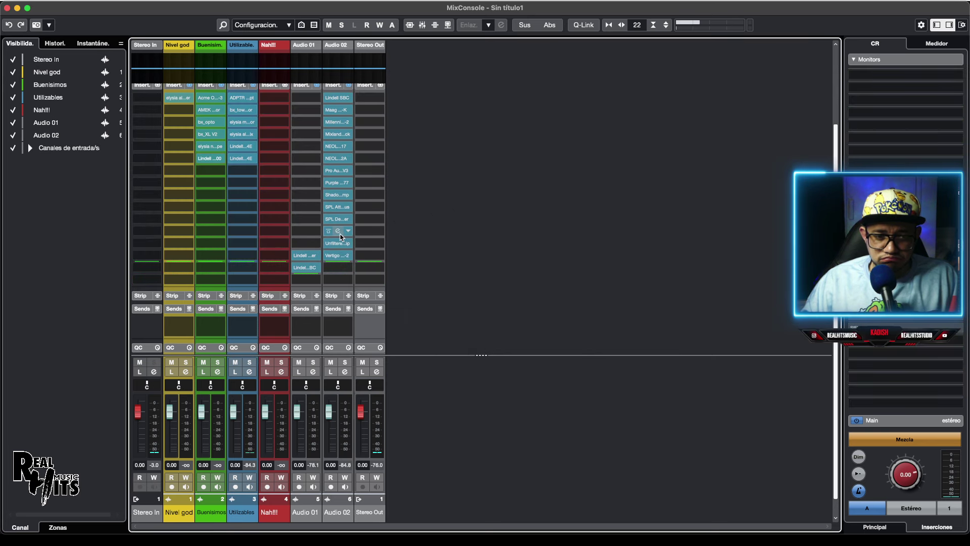
- Review the Lindell 902 De-esser on Audio 01 and remove it from the channel, discarding its changes
left_click(306, 256)
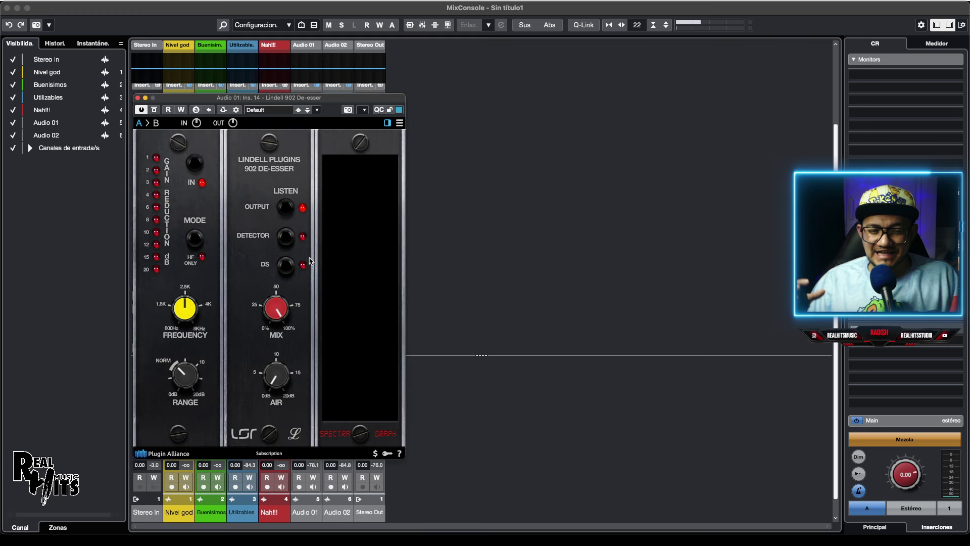
left_click_drag(309, 98, 596, 76)
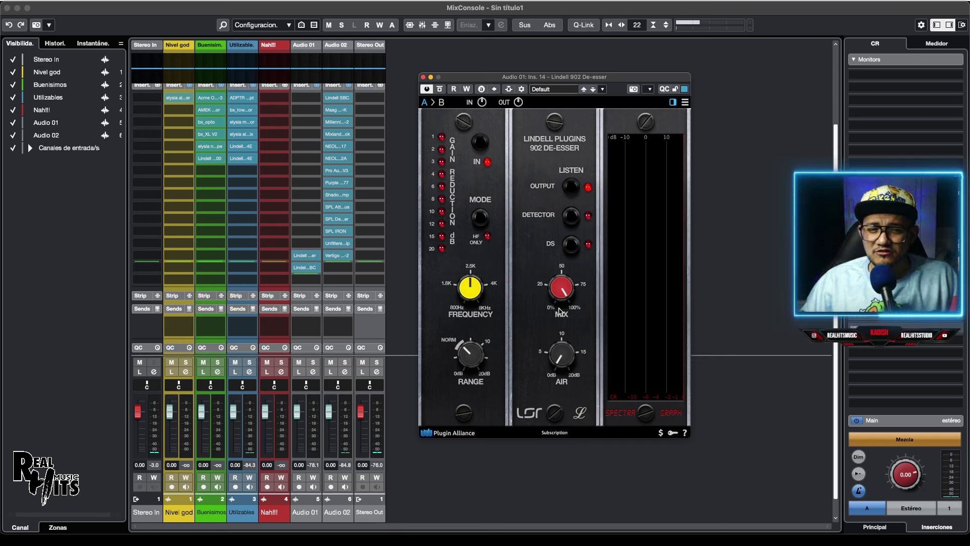
mouse_move(296, 257)
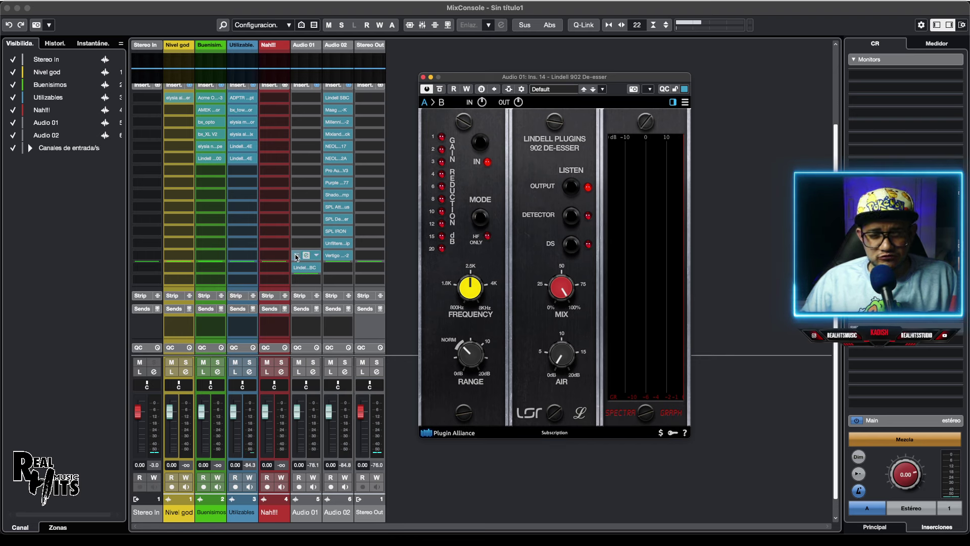
left_click_drag(305, 256, 259, 205)
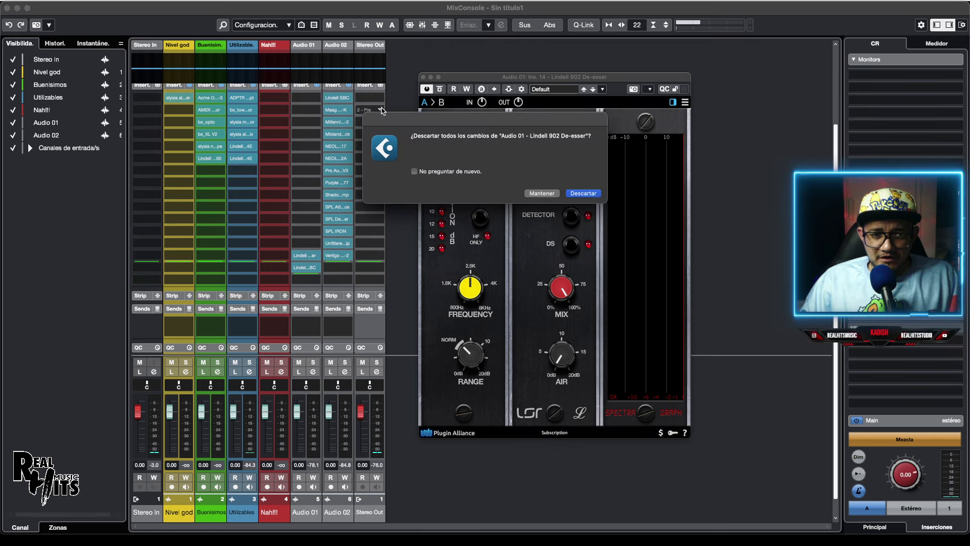
key("Return")
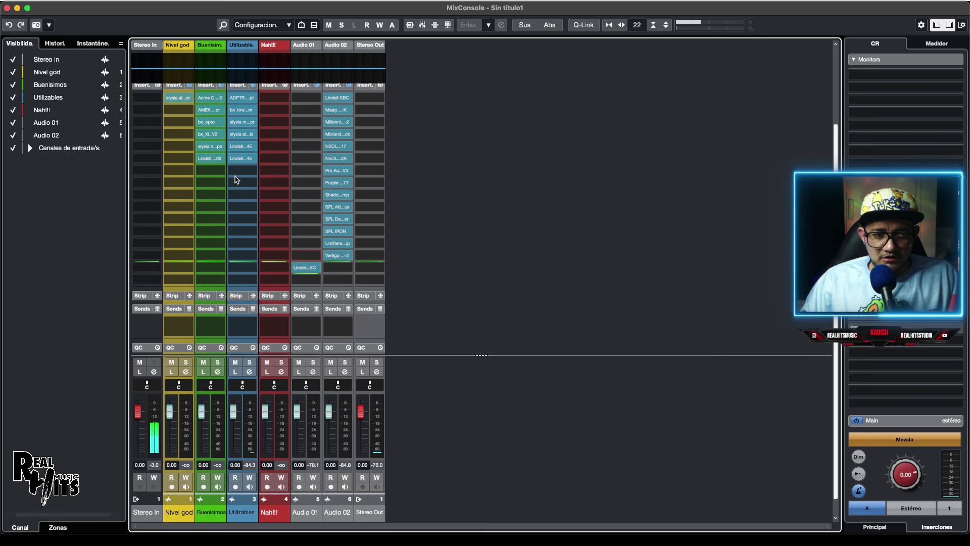
- Check the Lindell 7X-500 on Buenisimos and the Lindell MBC on Audio 01
left_click(210, 159)
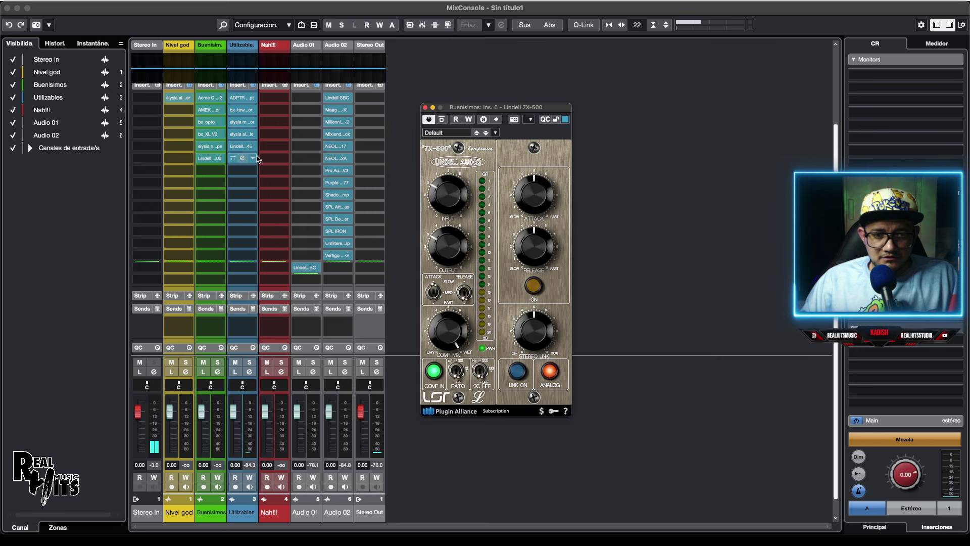
left_click(307, 269)
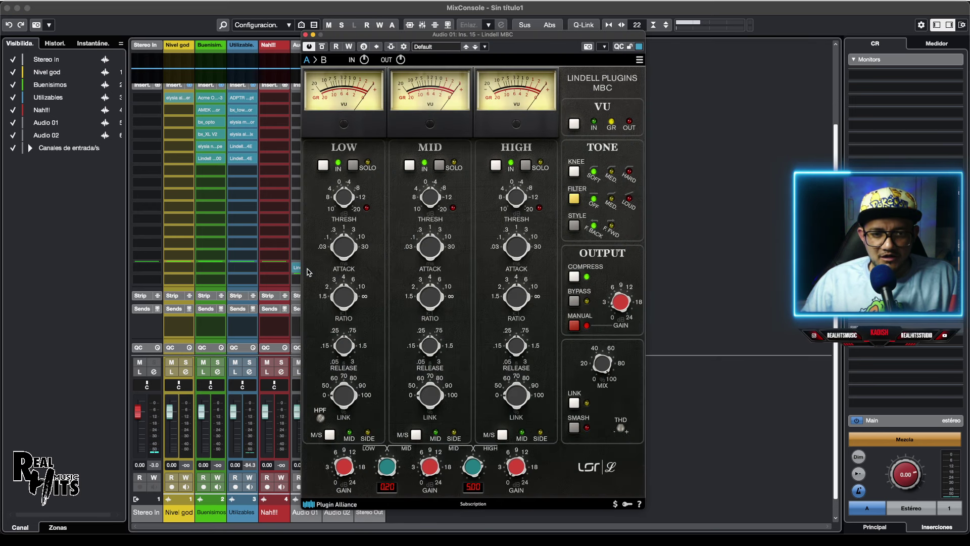
left_click(307, 34)
- Search the effects available for the seventh insert slot of Buenisimos for "dee" and clear the search
left_click(215, 175)
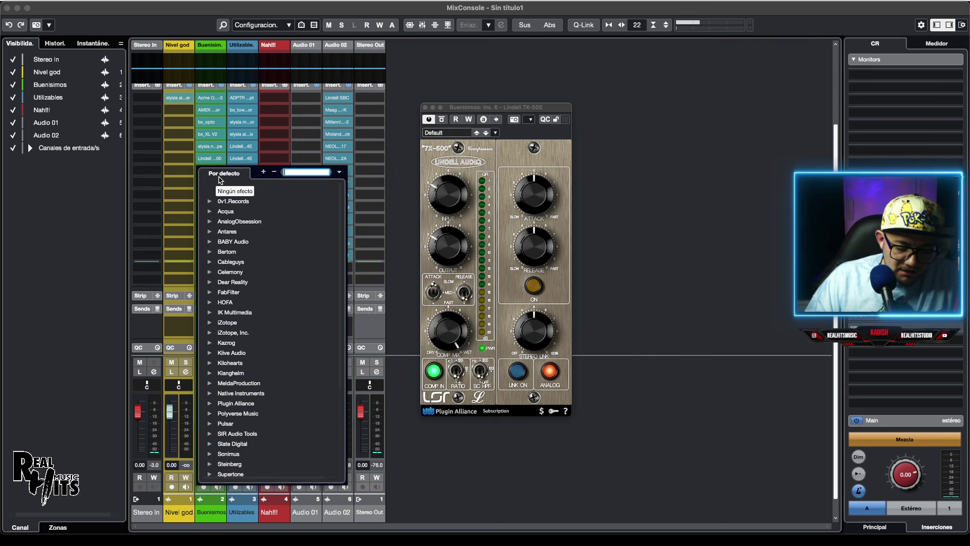
type("dee")
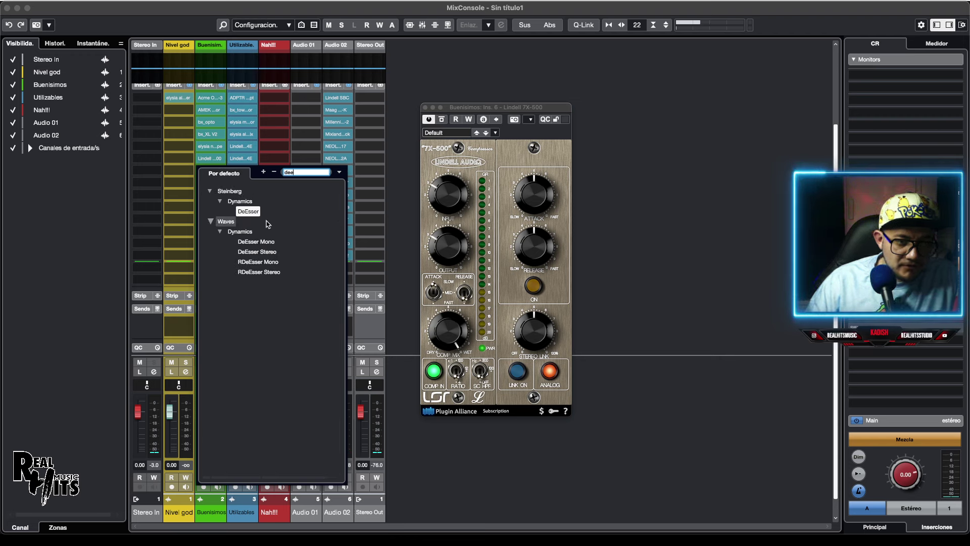
key("BackSpace")
key("BackSpace")
key("BackSpace")
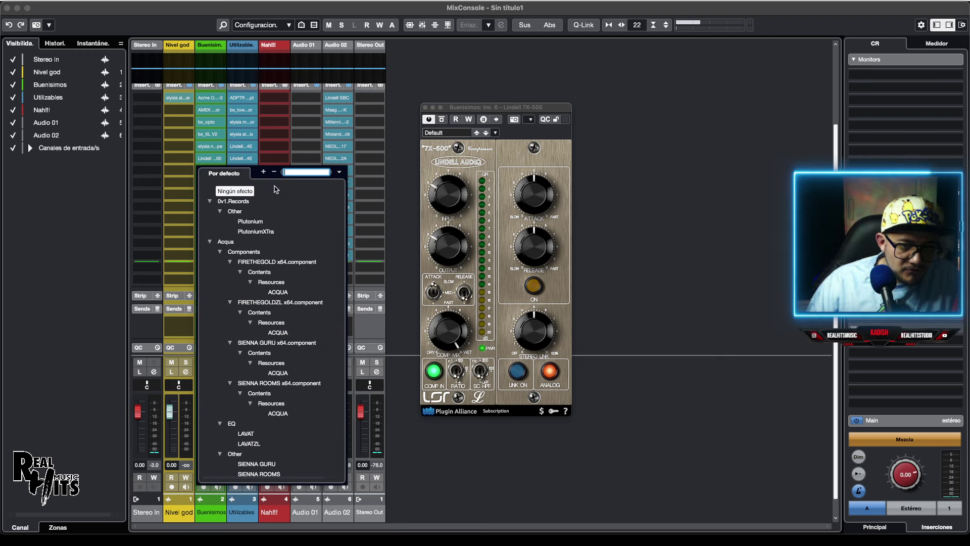
left_click(273, 172)
- Load the Lindell 902 De-esser from the Plugin Alliance Dynamics category into the seventh insert slot of Buenisimos
scroll(259, 347, "down", 5)
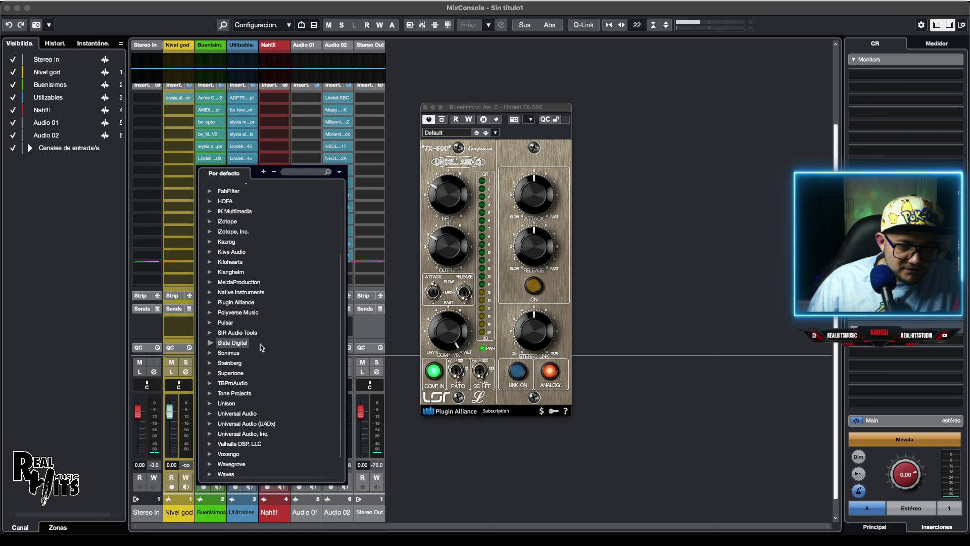
scroll(214, 345, "down", 2)
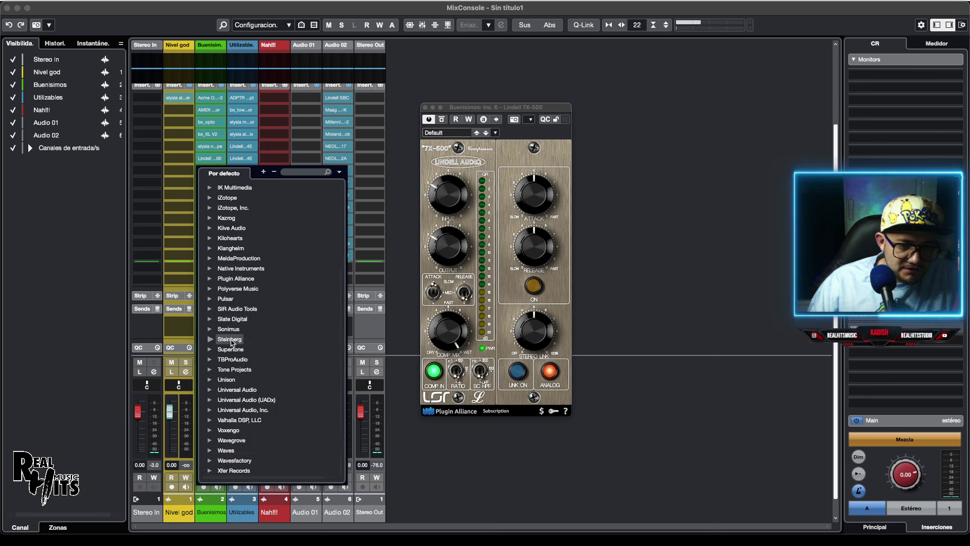
left_click(210, 278)
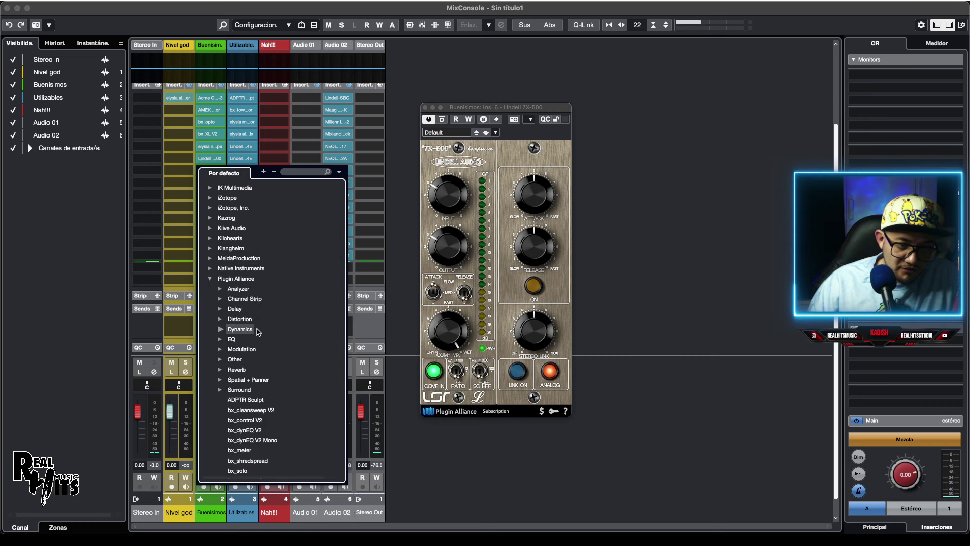
scroll(222, 253, "down", 5)
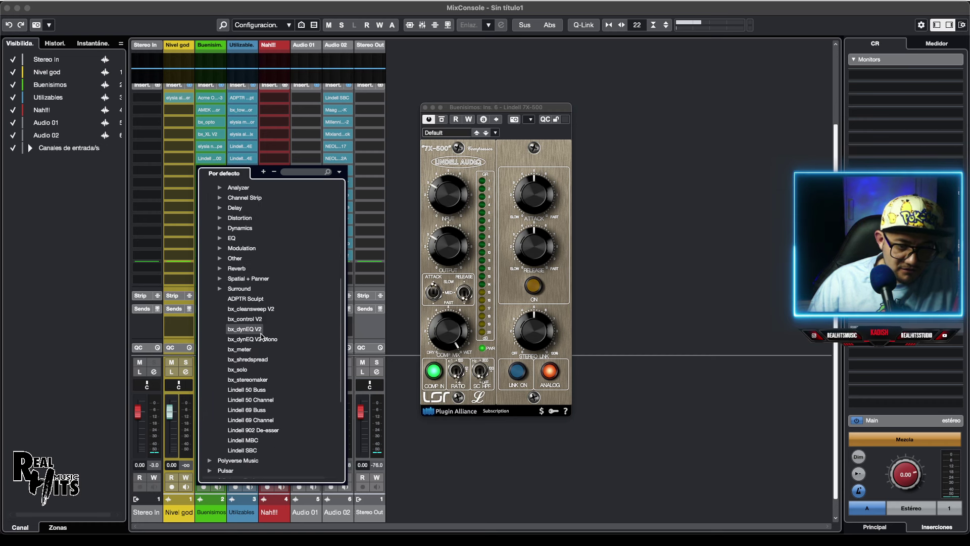
left_click(229, 228)
scroll(283, 310, "down", 5)
scroll(289, 325, "down", 5)
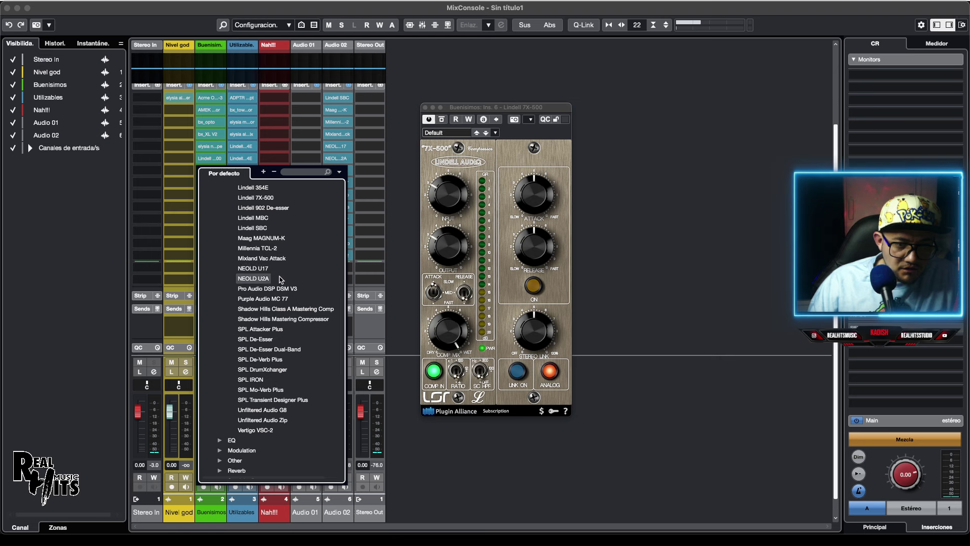
scroll(281, 280, "up", 5)
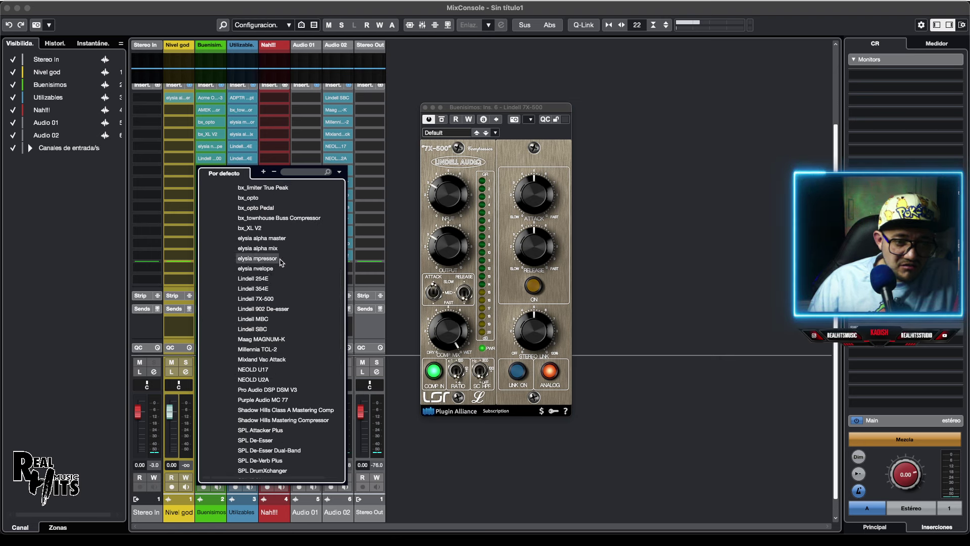
left_click(286, 313)
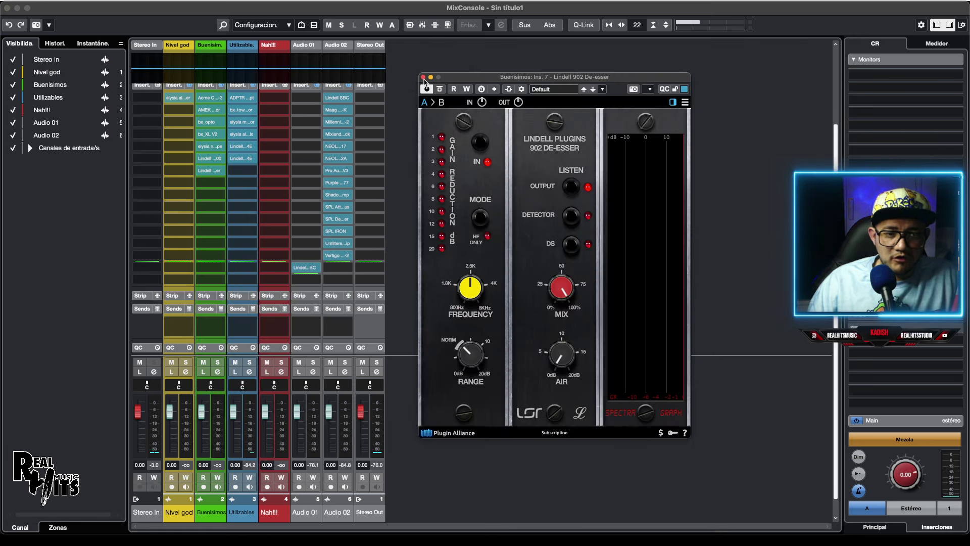
- Close the open plug-in editors and move the Lindell 902 De-esser from Buenisimos to the seventh insert slot of Utilizables
left_click(422, 77)
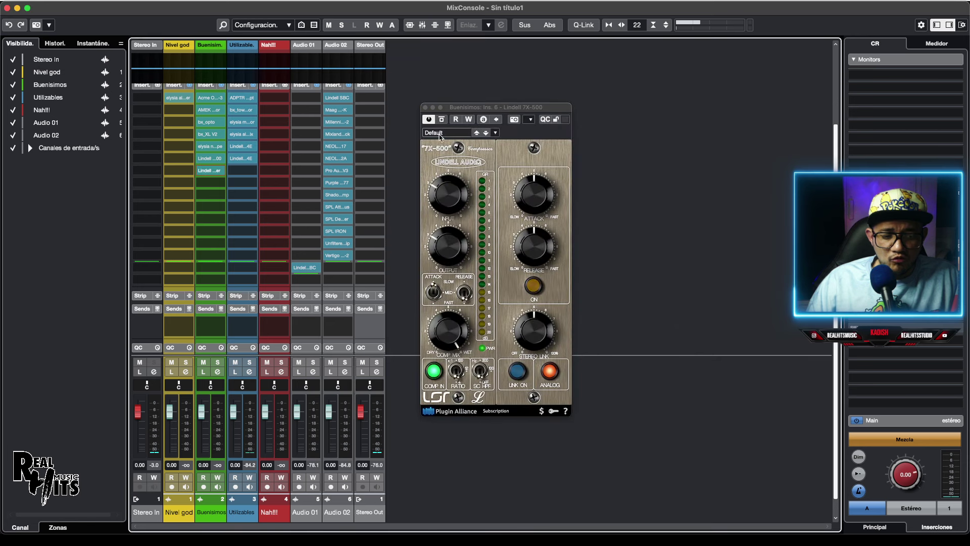
left_click(426, 113)
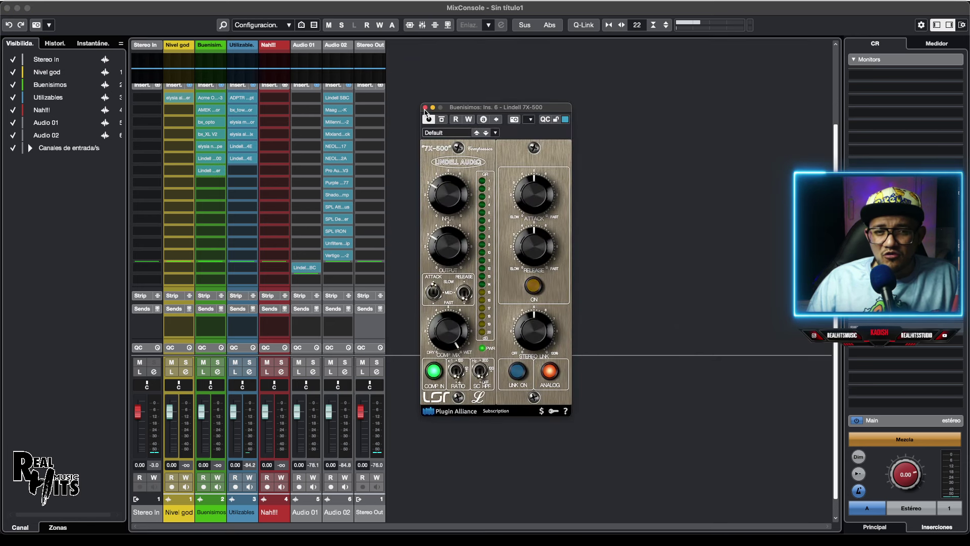
left_click(425, 108)
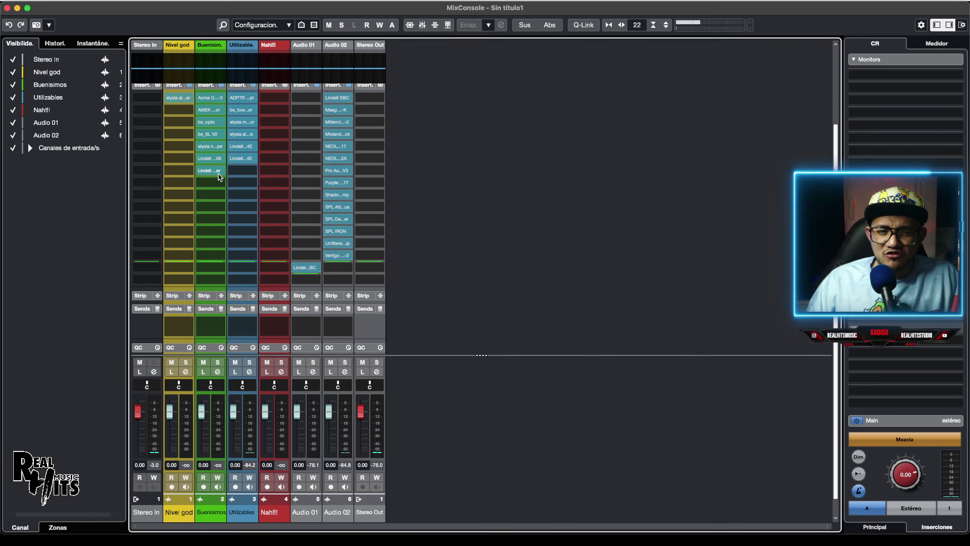
left_click_drag(211, 176, 190, 174)
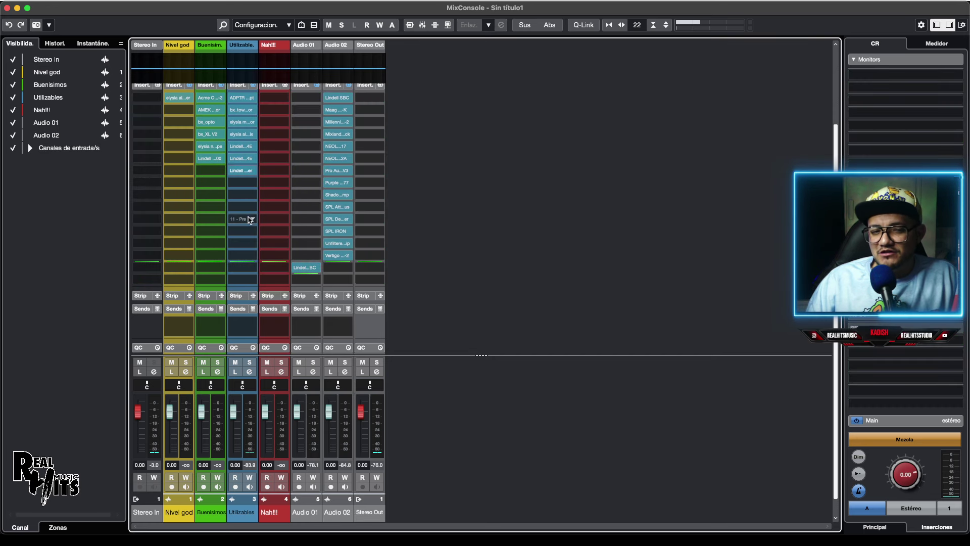
- Check the Lindell MBC editor and move the plug-in from Audio 01 to the seventh insert slot of Buenisimos
left_click(307, 268)
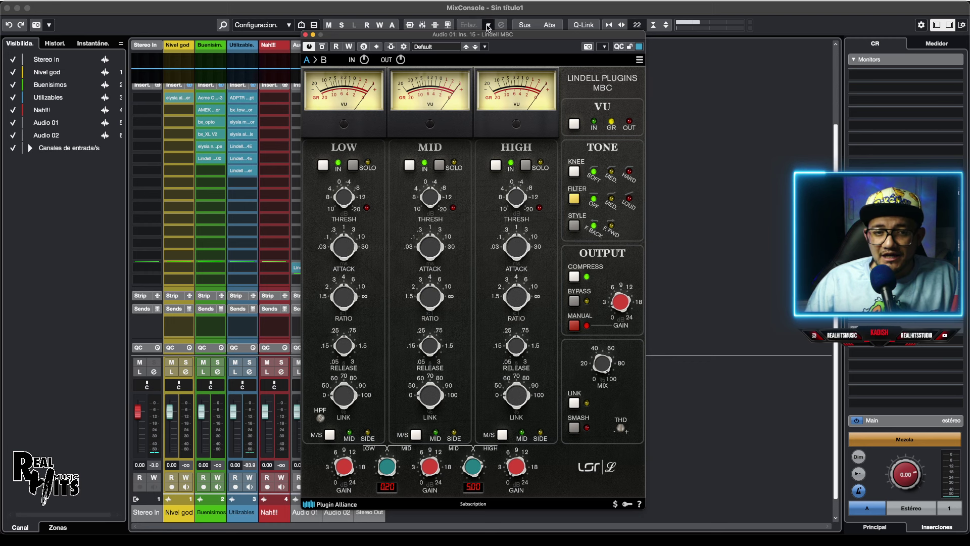
left_click_drag(488, 36, 531, 39)
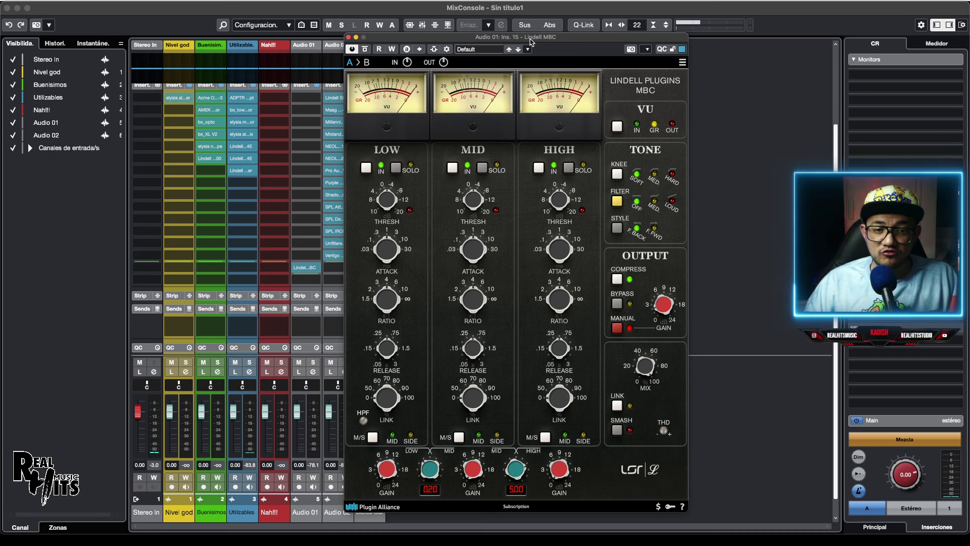
left_click(348, 37)
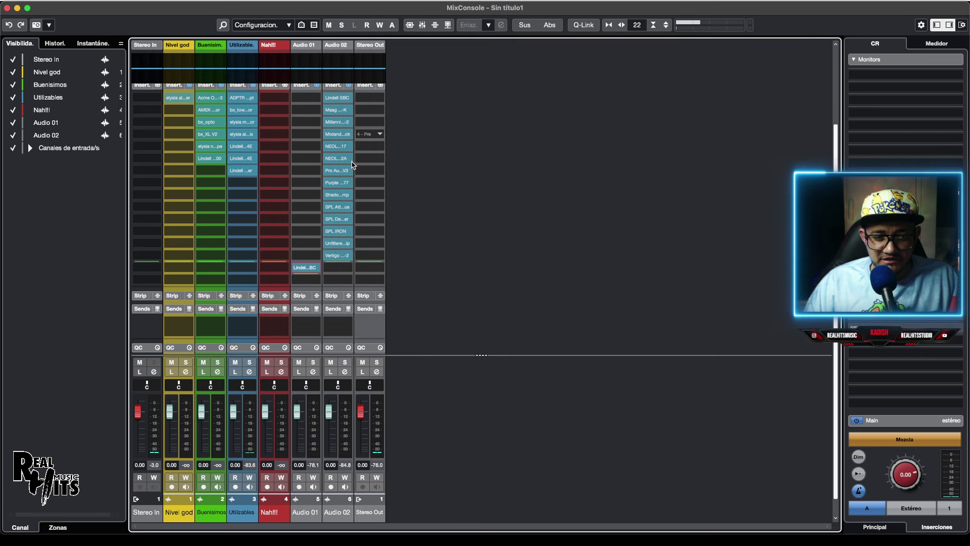
scroll(307, 238, "up", 2)
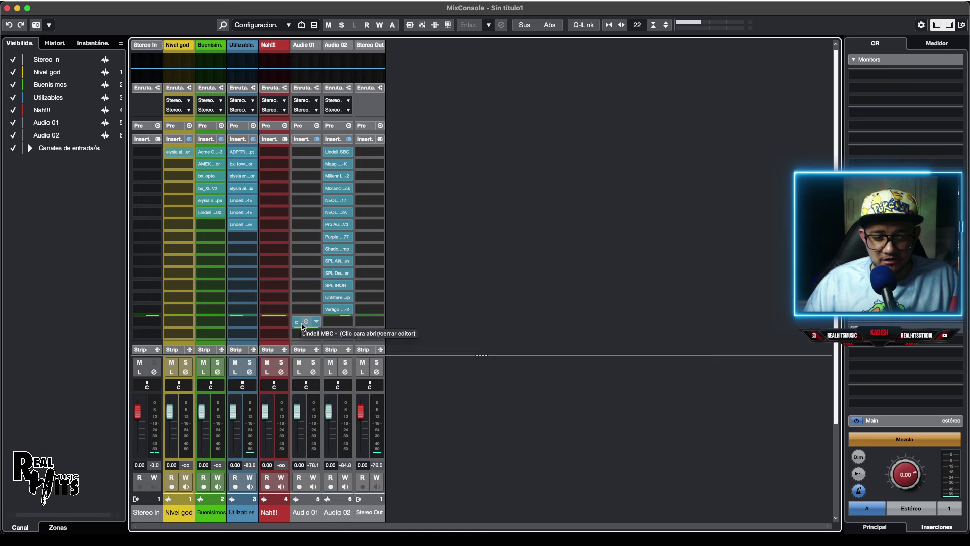
left_click_drag(305, 326, 202, 227)
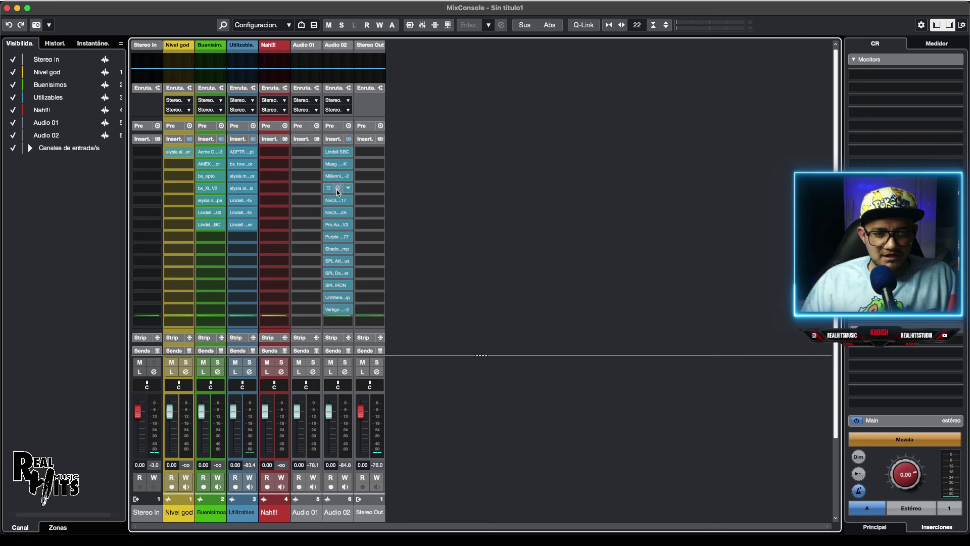
- Check the Lindell SBC editor and move the plug-in from Audio 02 to the eighth insert slot of Buenisimos
left_click(337, 151)
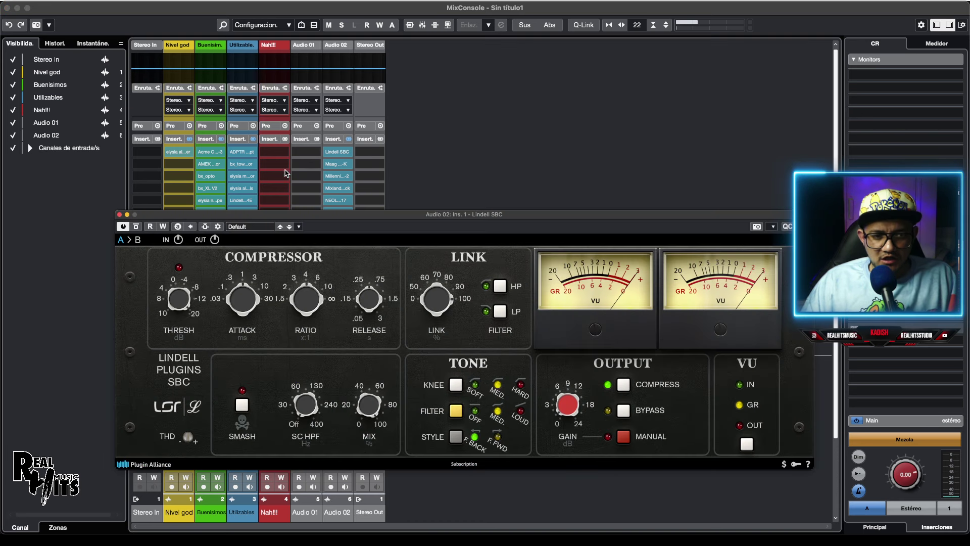
left_click_drag(395, 217, 385, 105)
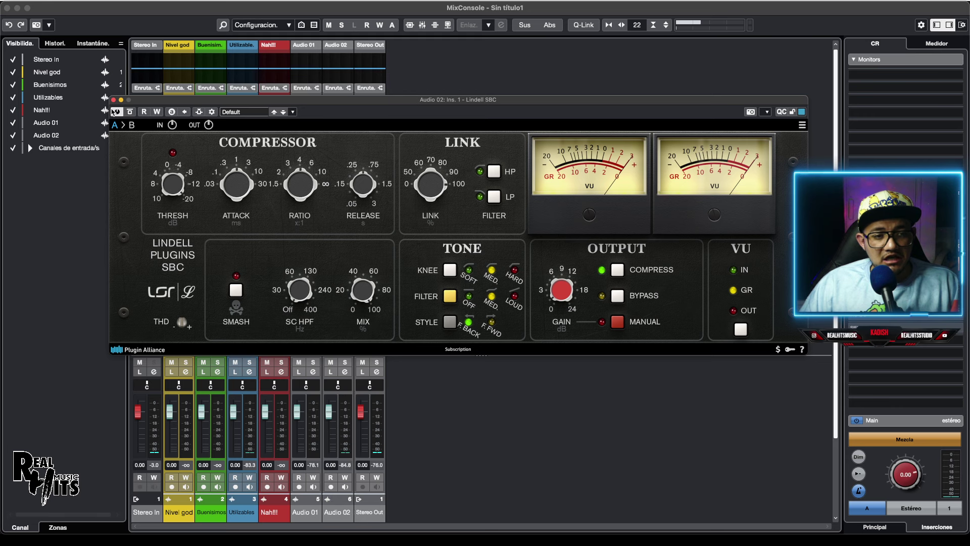
left_click(114, 100)
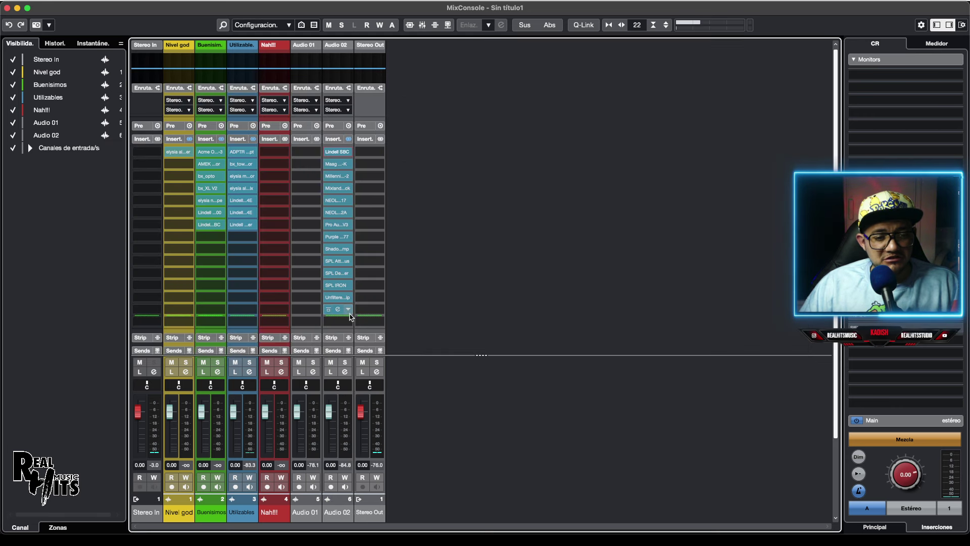
left_click_drag(333, 155, 206, 239)
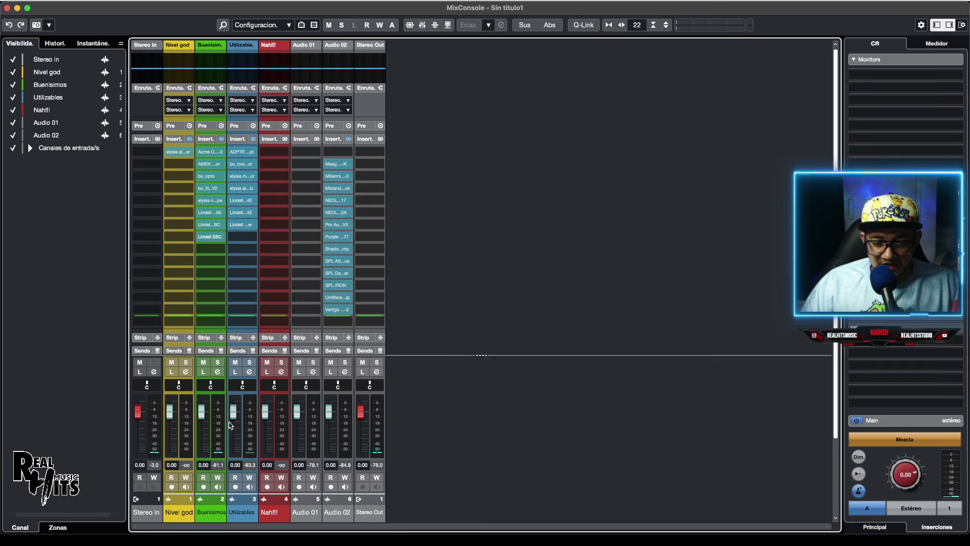
- Open the Buenisimos channel settings and compare the signal with its inserts bypassed and active, leaving all of them active
left_click(218, 371)
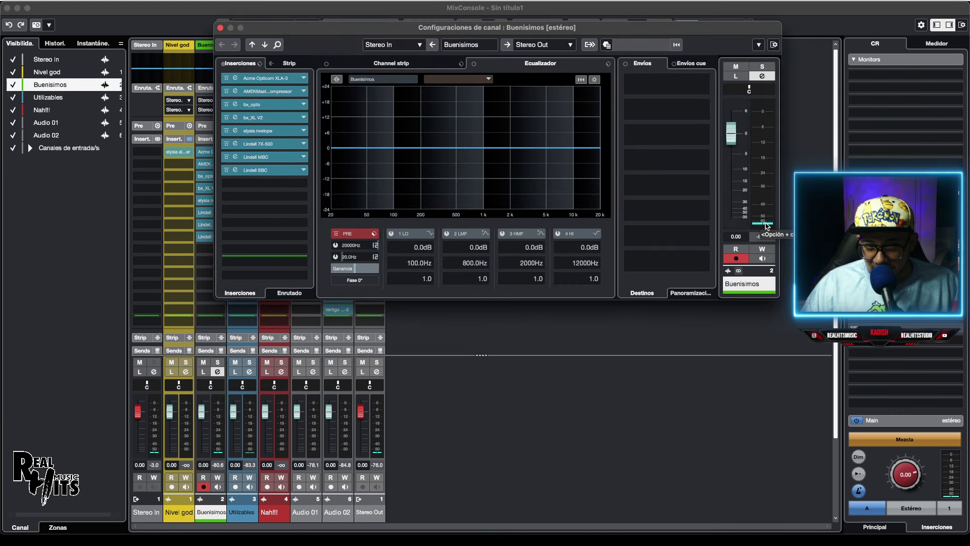
left_click(223, 64)
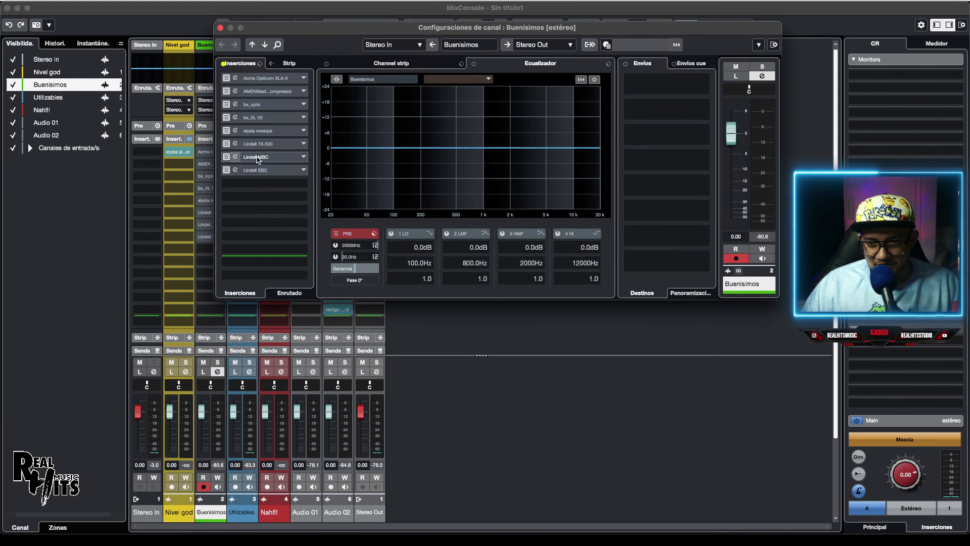
left_click(227, 78)
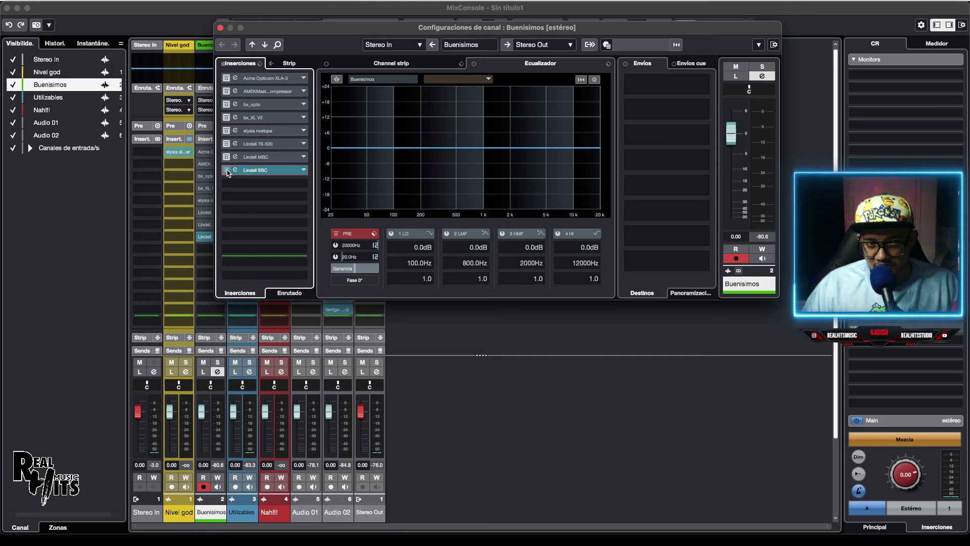
left_click(223, 64)
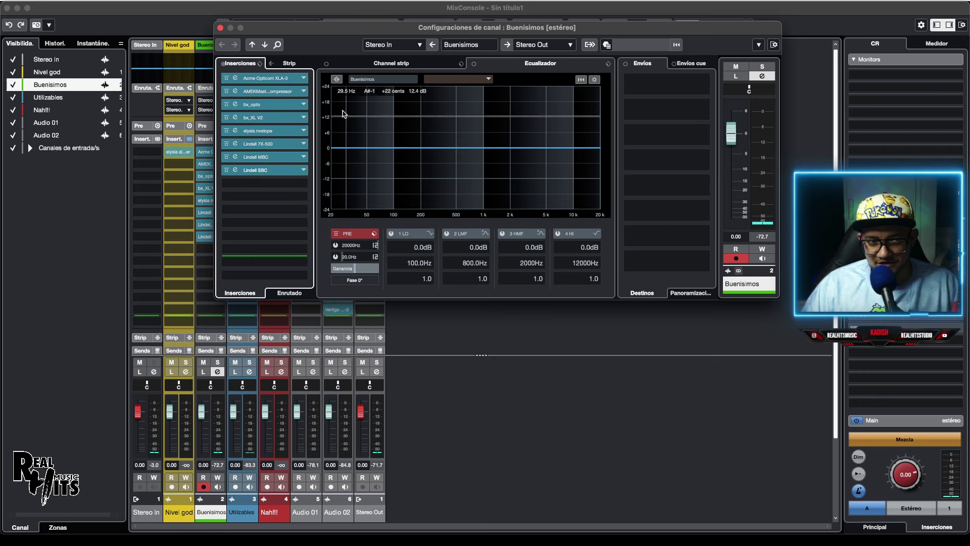
- Bypass the Acme Opticom XLA-3 on Buenisimos and compare the AMEK compressor bypassed and active
left_click(226, 78)
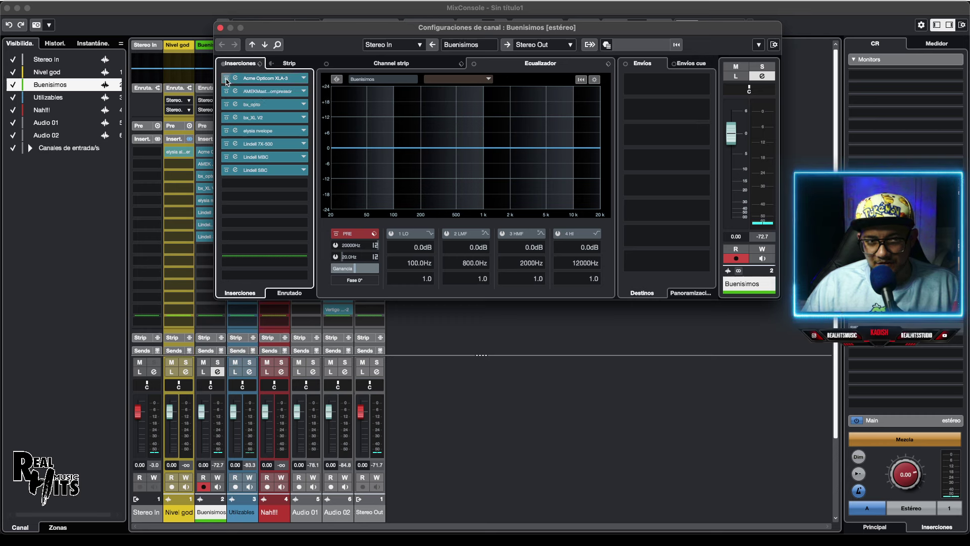
left_click(226, 78)
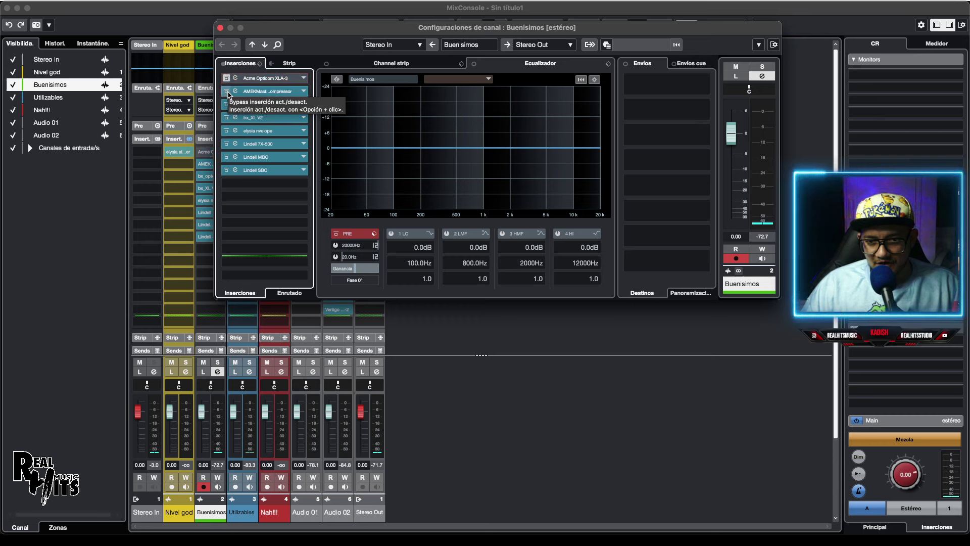
left_click(227, 92)
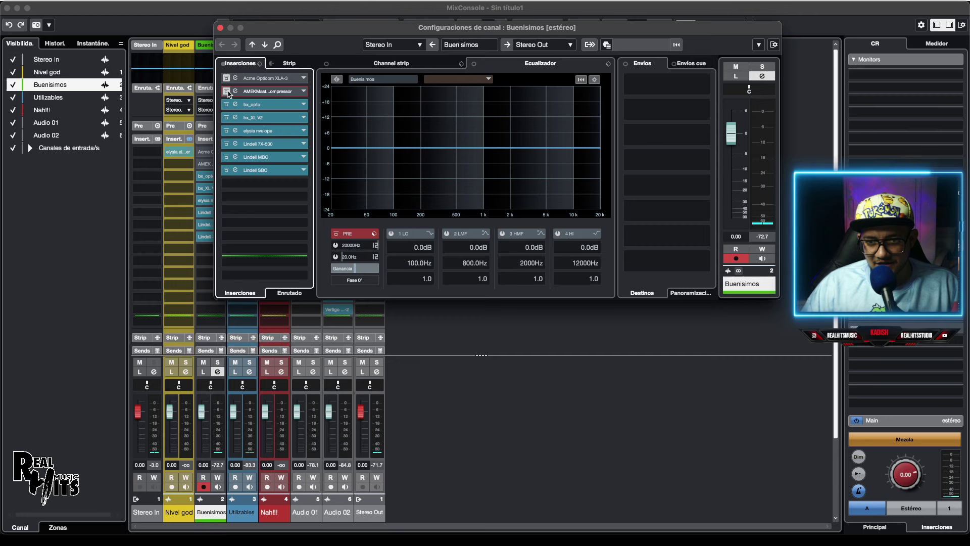
left_click(227, 92)
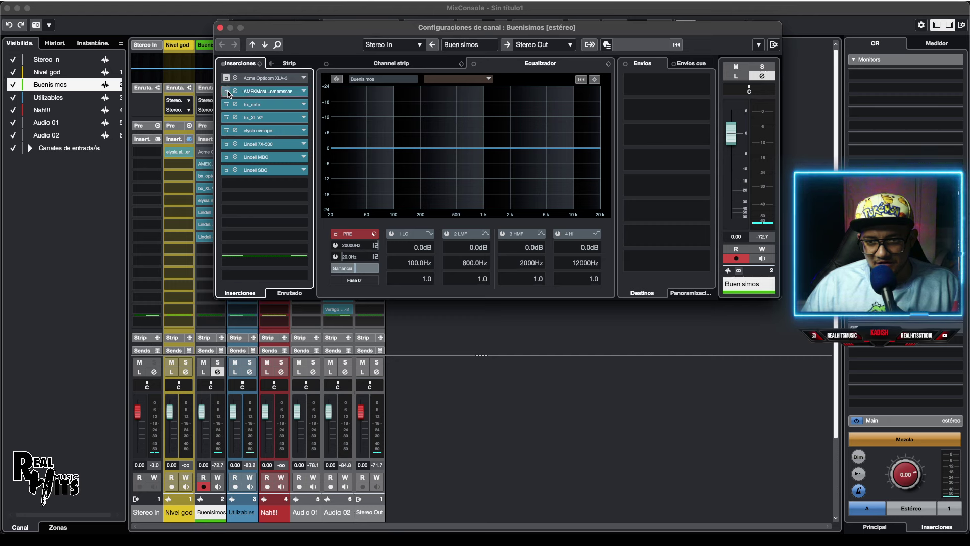
left_click(227, 91)
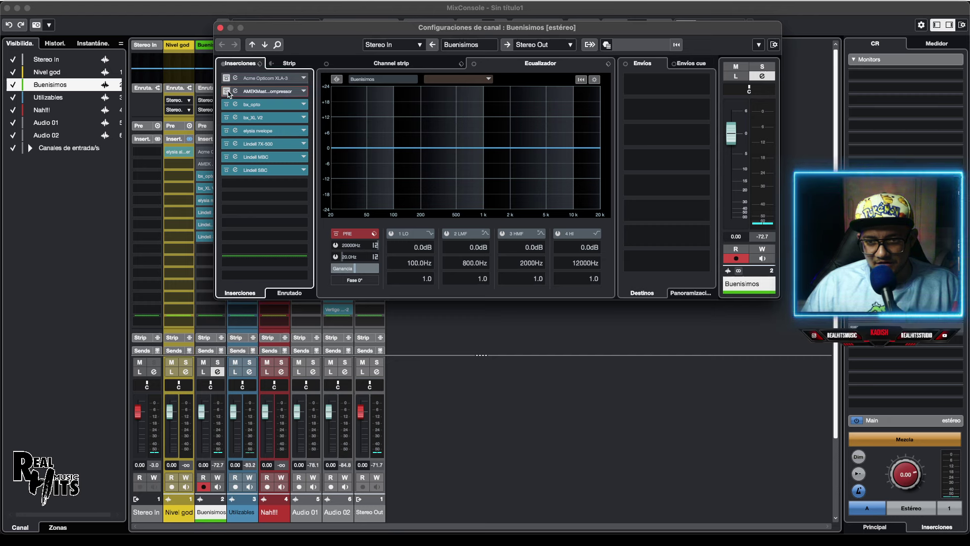
left_click(227, 91)
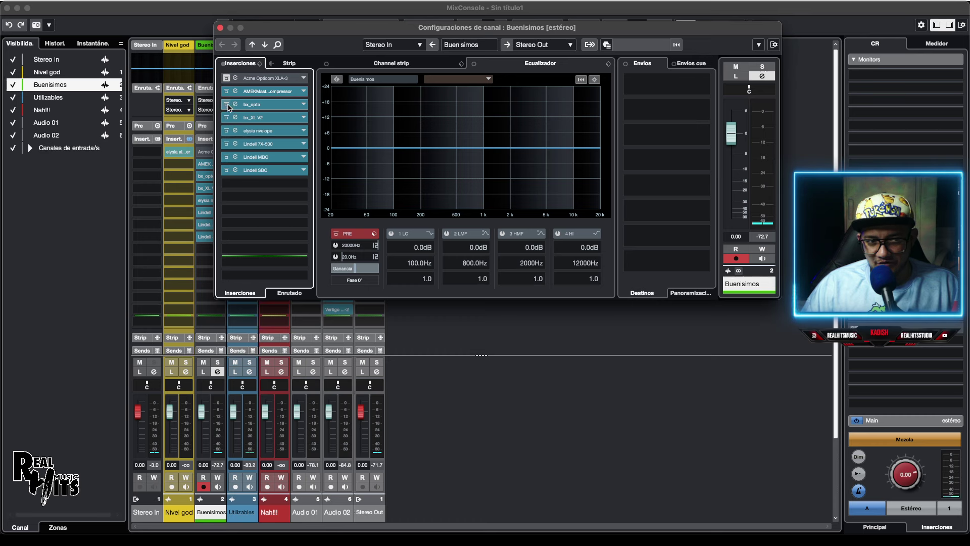
- Compare the bx_opto on Buenisimos bypassed and active several times, leaving it active
left_click(228, 105)
left_click(228, 104)
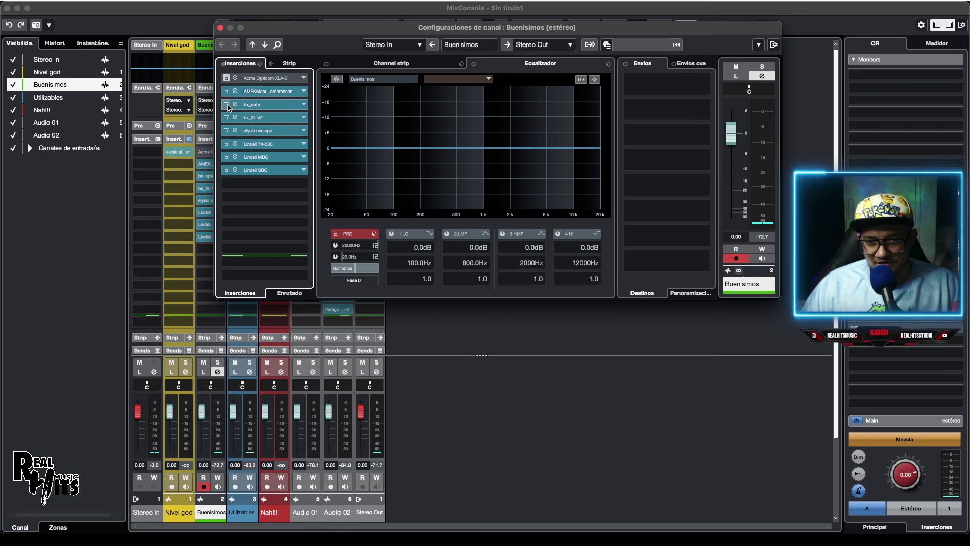
left_click(227, 104)
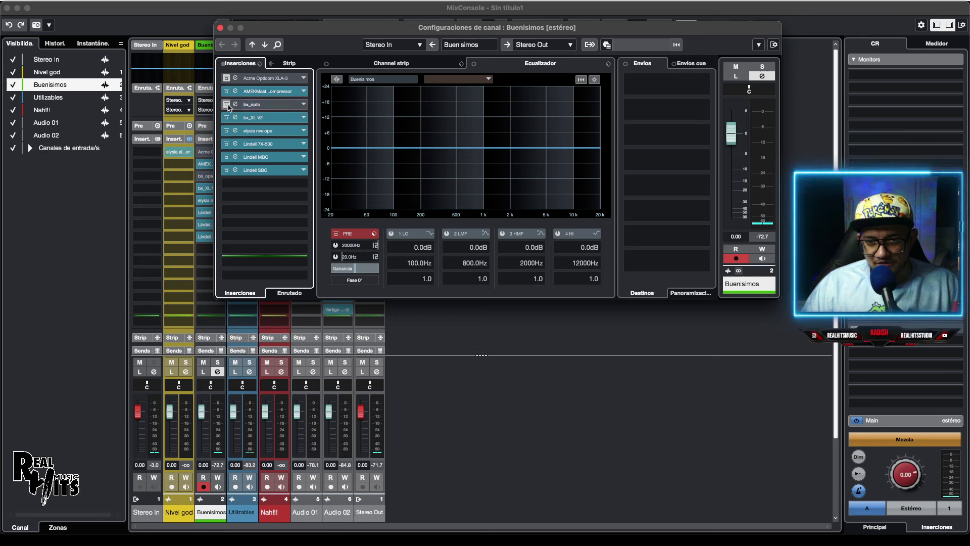
left_click(227, 104)
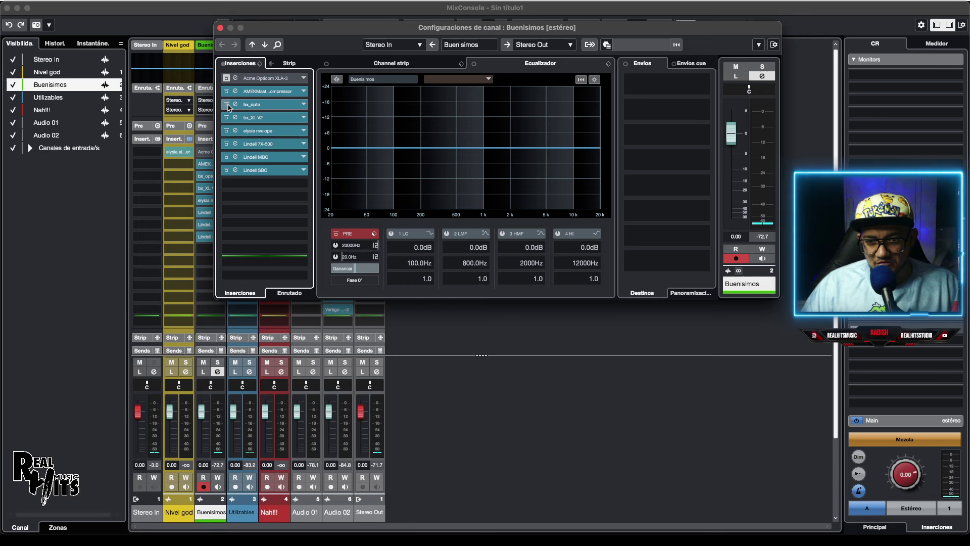
left_click(227, 104)
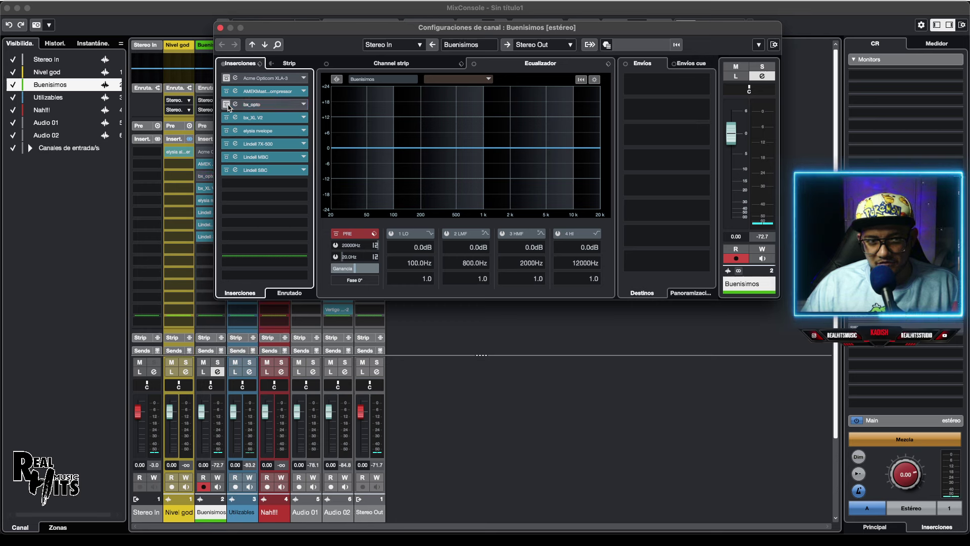
left_click(227, 104)
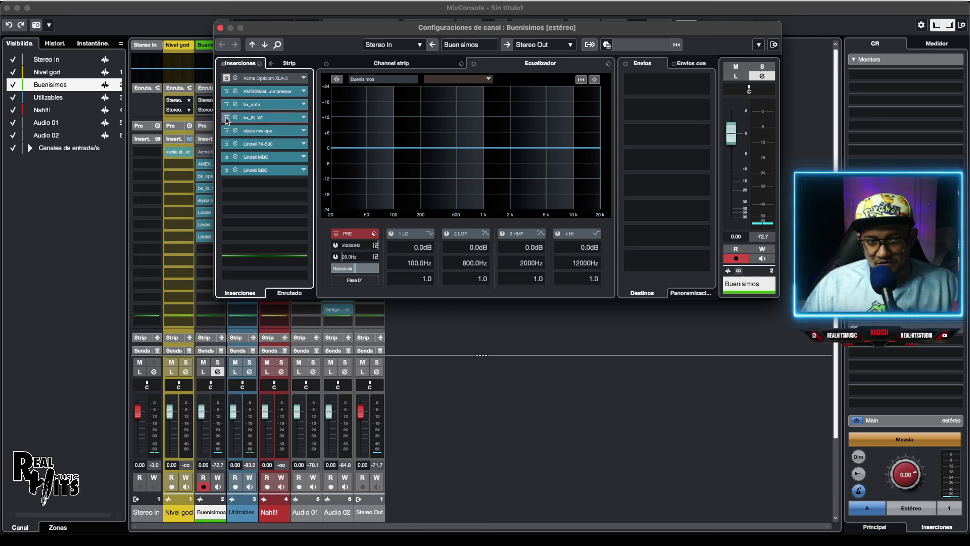
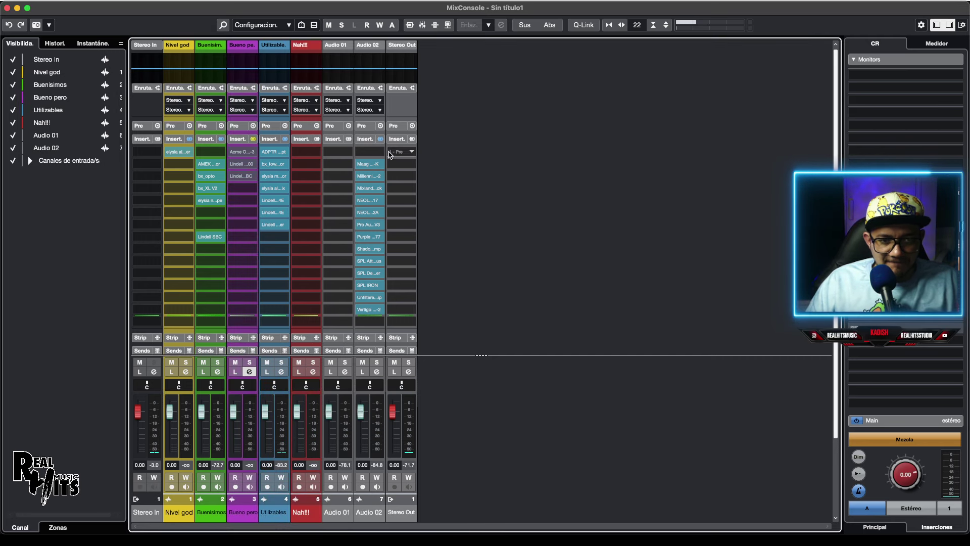
- Check the Maag MAGNUM-K editor and move the plug-in from Audio 02 to the second insert slot of Nivel god
left_click(371, 164)
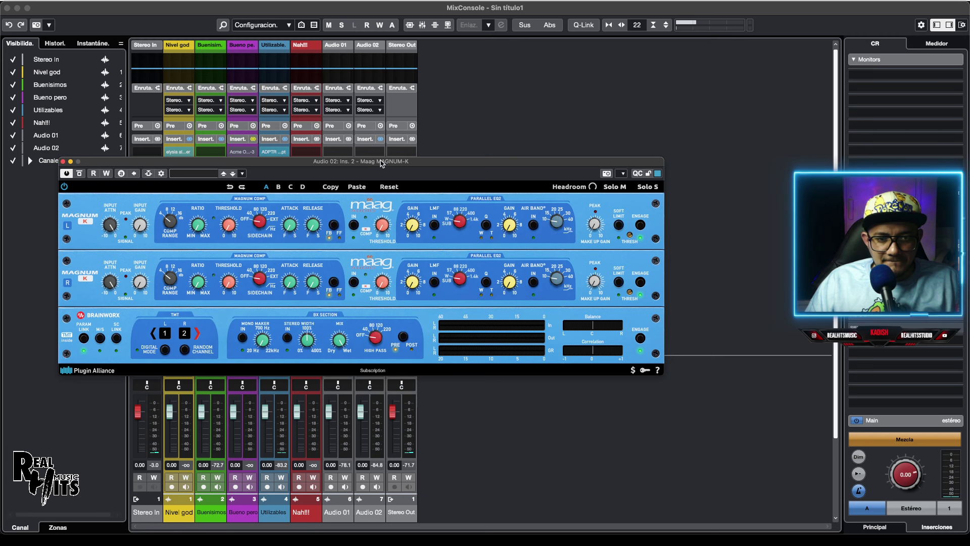
left_click_drag(370, 165, 476, 99)
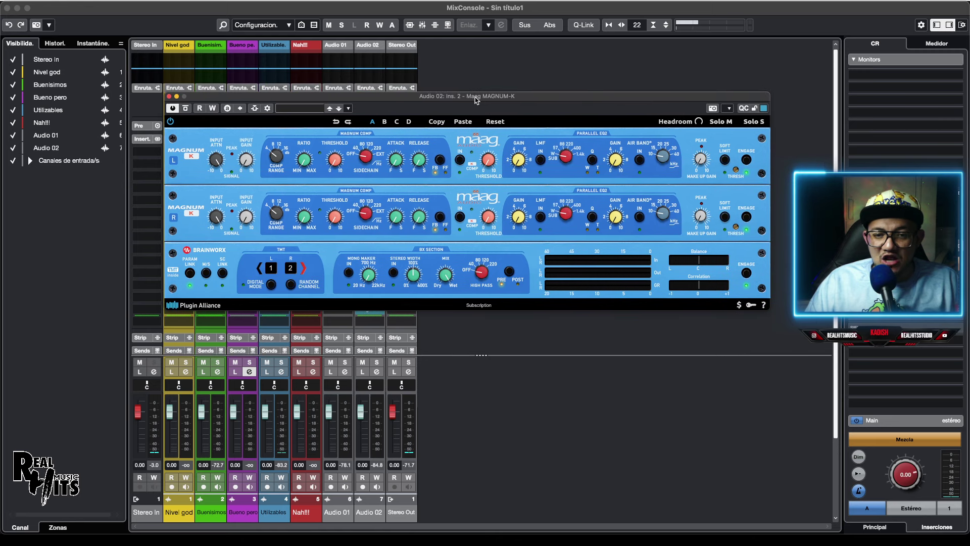
left_click(168, 97)
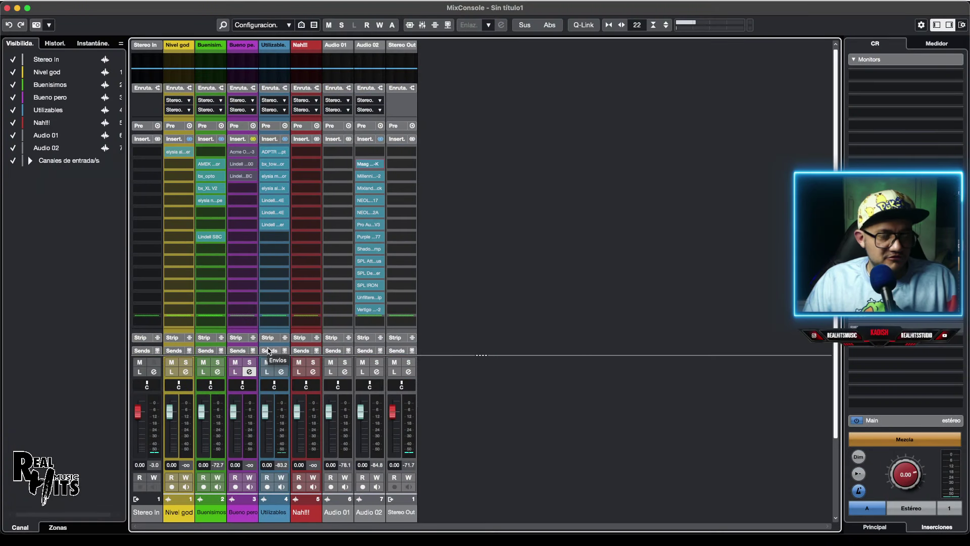
left_click_drag(368, 168, 175, 169)
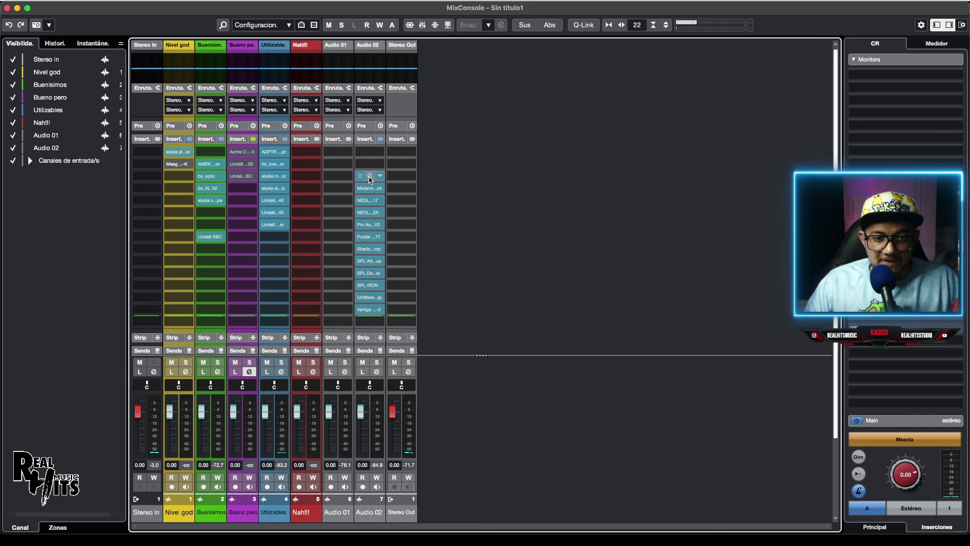
- Check the Millennia TCL-2 editor and move the plug-in from Audio 02 to the first insert slot of Nah!!!
left_click(369, 176)
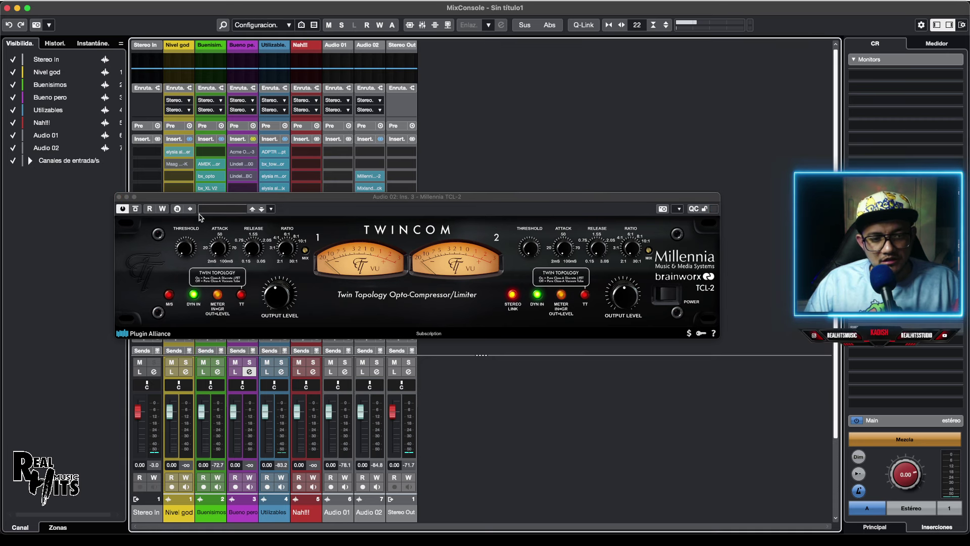
left_click(120, 196)
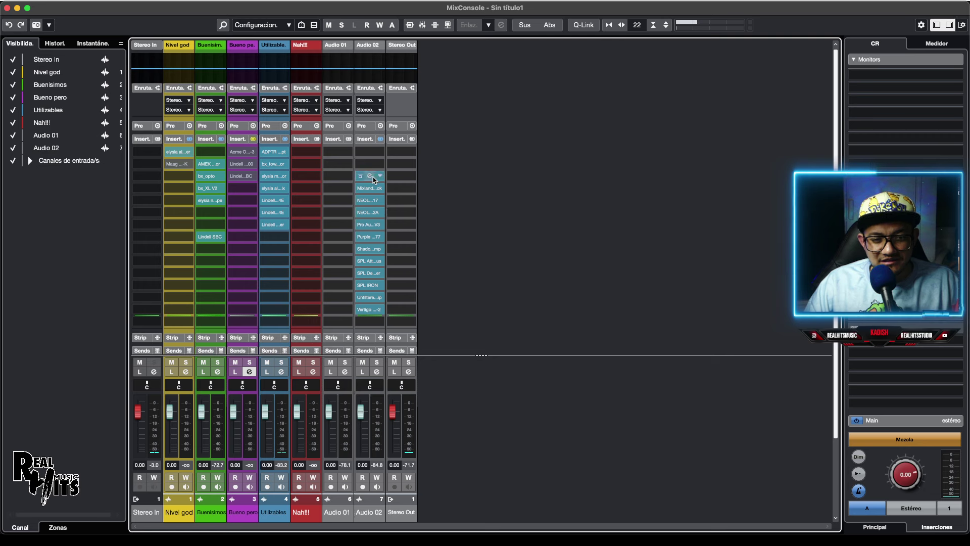
left_click_drag(368, 176, 305, 157)
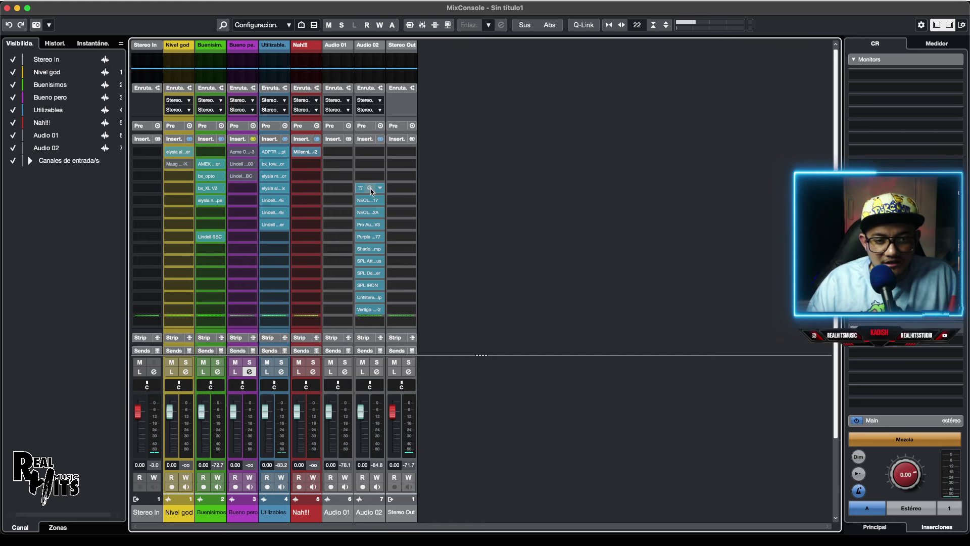
- Check the Mixland Vac Attack editor and move the plug-in from Audio 02 to the eighth insert slot of Utilizables
left_click(370, 188)
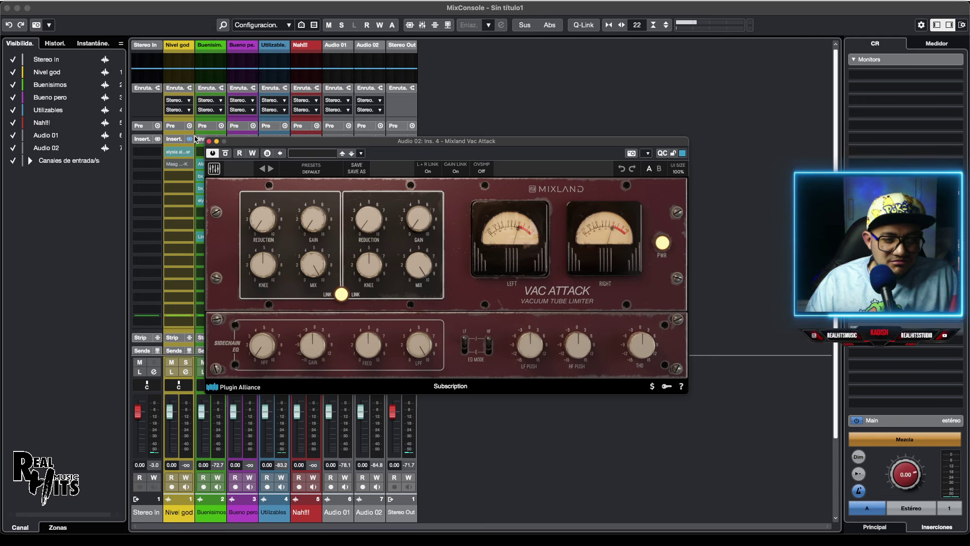
left_click(209, 142)
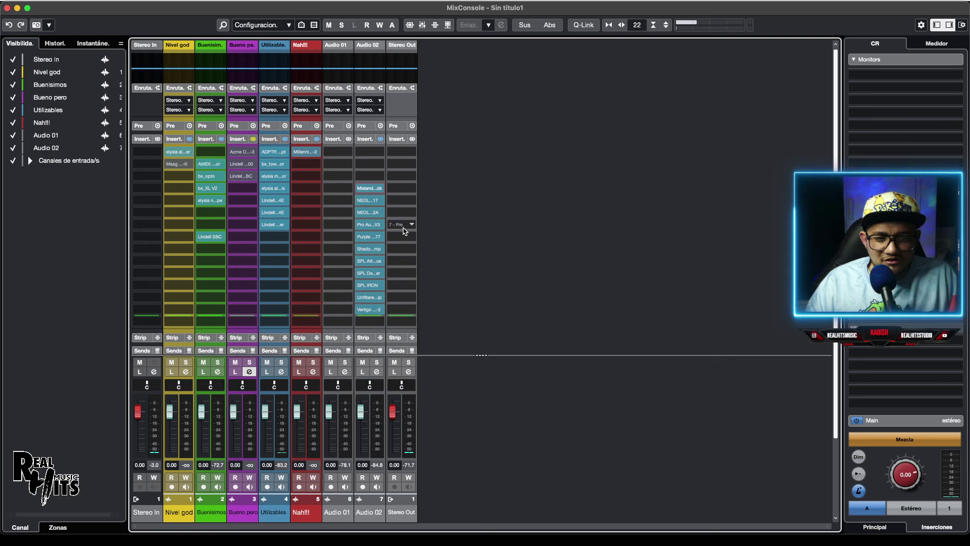
left_click_drag(371, 191, 272, 241)
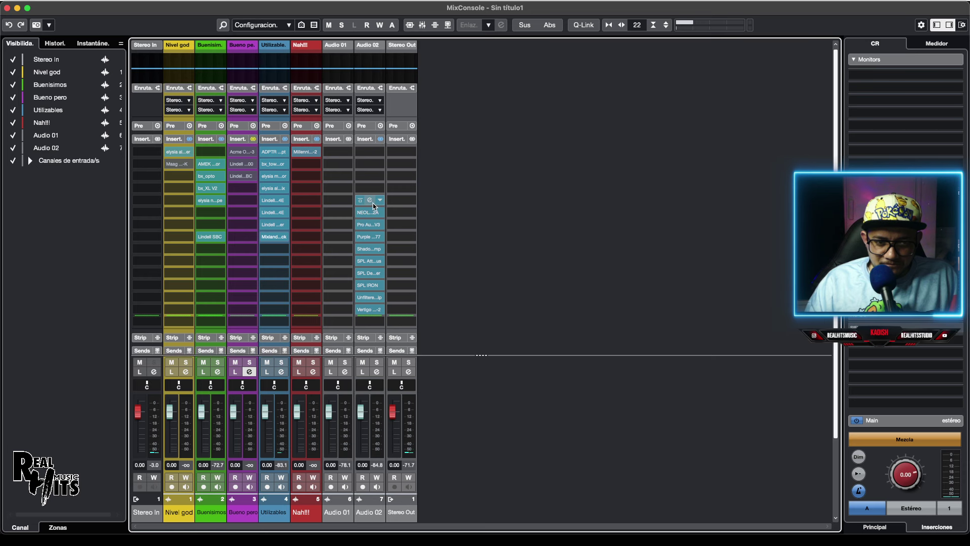
- Check the NEOLD U17 editor and move the plug-in from Audio 02 to the ninth insert slot of Utilizables
left_click(371, 201)
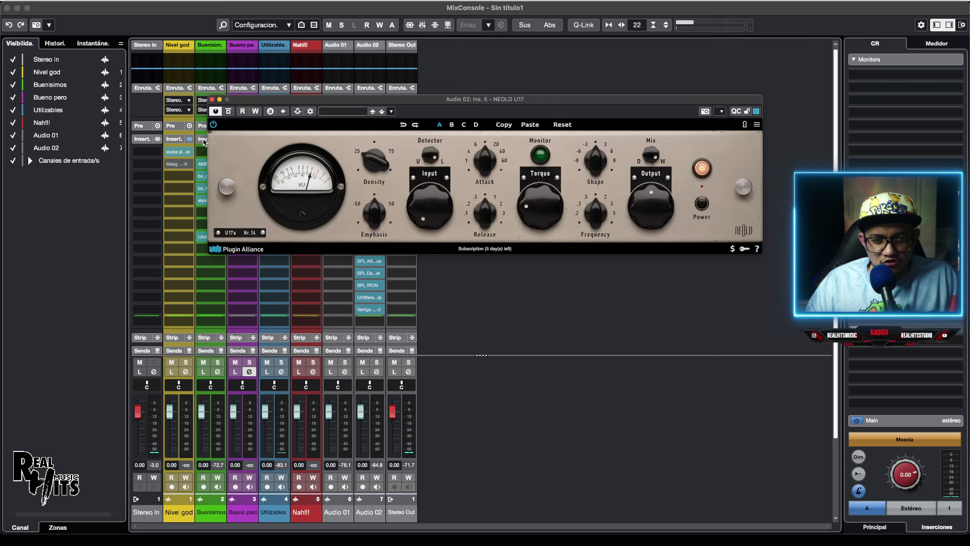
left_click(212, 100)
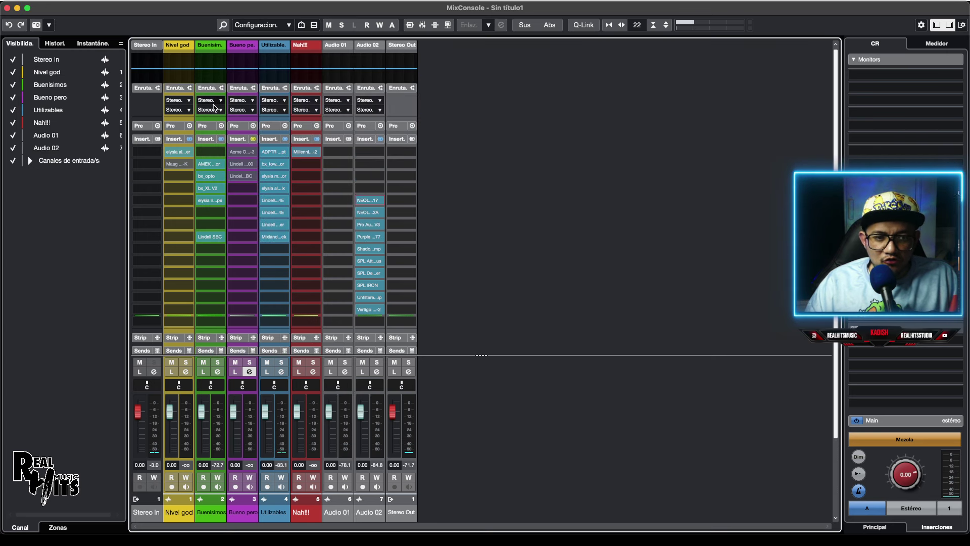
left_click_drag(372, 204, 285, 251)
- Check the NEOLD U2A editor and move the plug-in from Audio 02 to the tenth insert slot of Utilizables
left_click(370, 213)
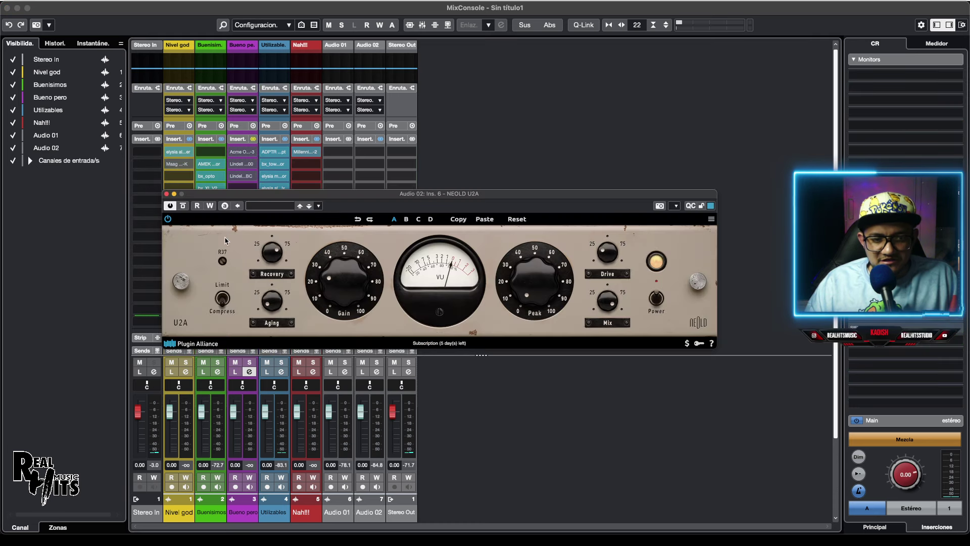
left_click(166, 194)
mouse_move(369, 217)
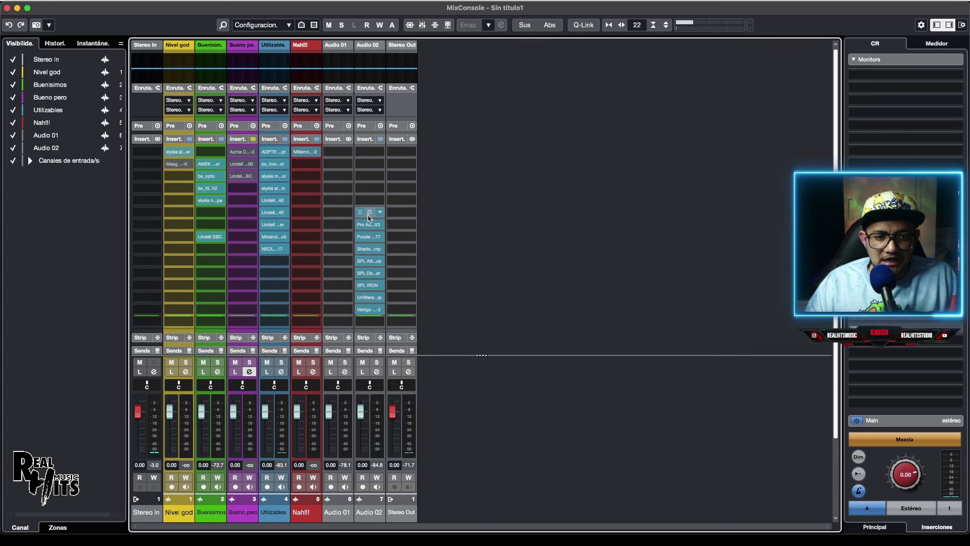
left_click_drag(341, 228, 287, 257)
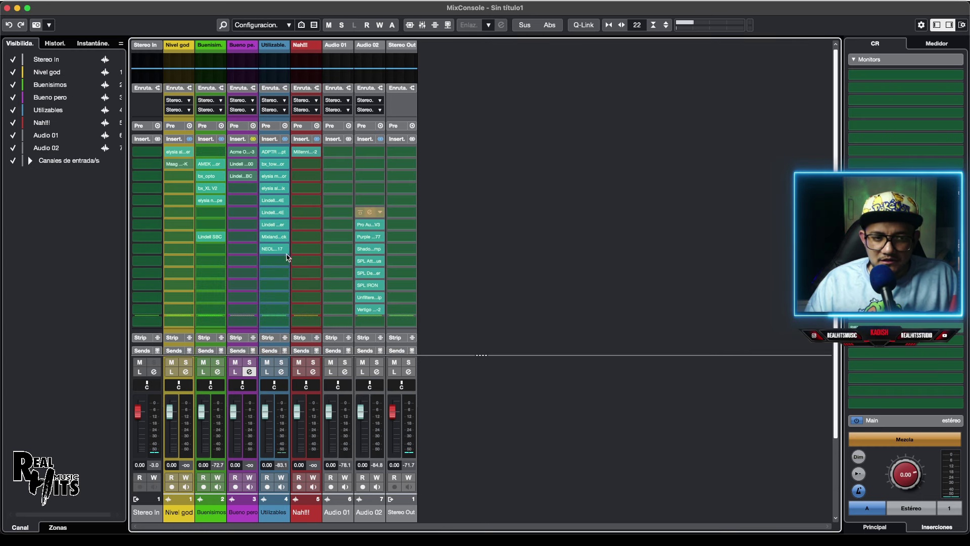
- Load the Cold Play style preset in Audio 02's Pro Audio DSP DSM V3 and move the plug-in to the fourth insert slot of Bueno pero
left_click(371, 224)
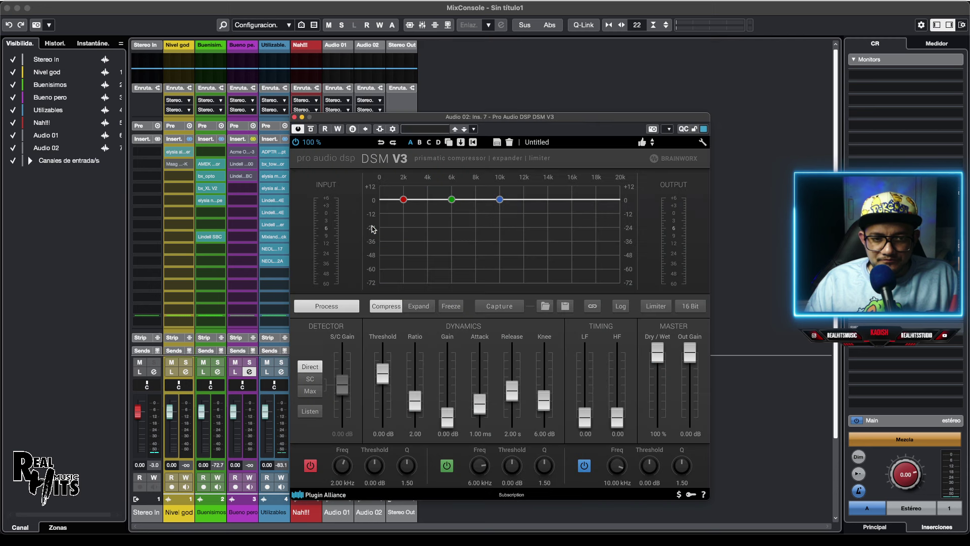
left_click_drag(502, 116, 617, 61)
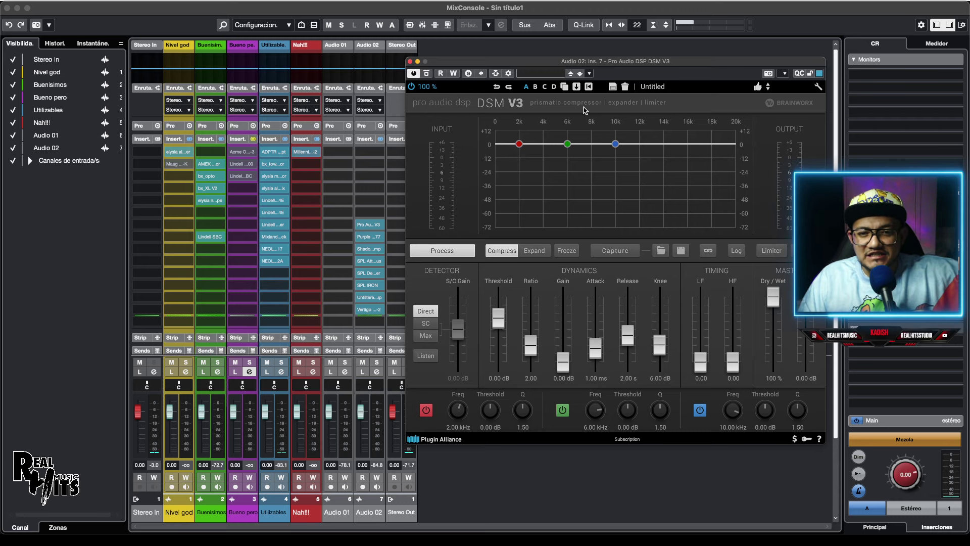
left_click(550, 75)
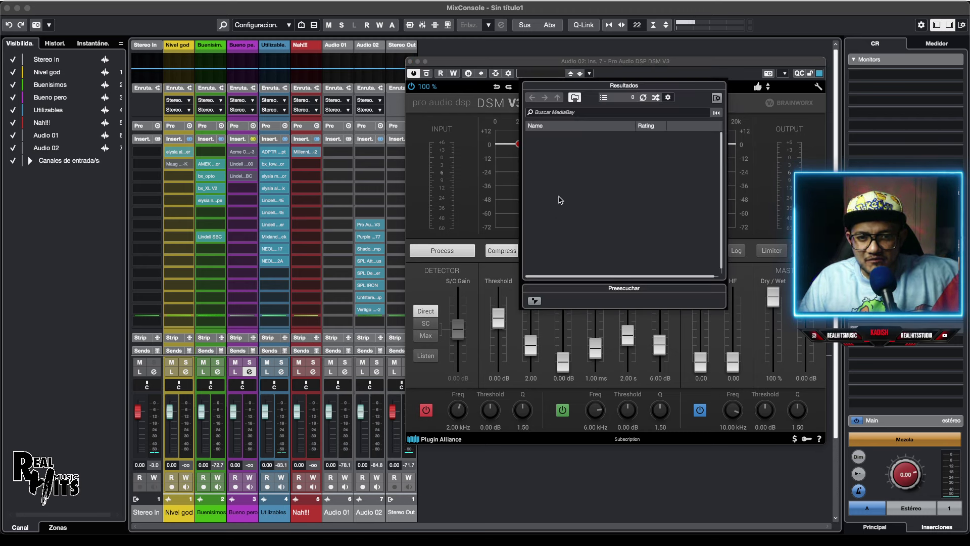
left_click(733, 85)
left_click(720, 85)
mouse_move(660, 166)
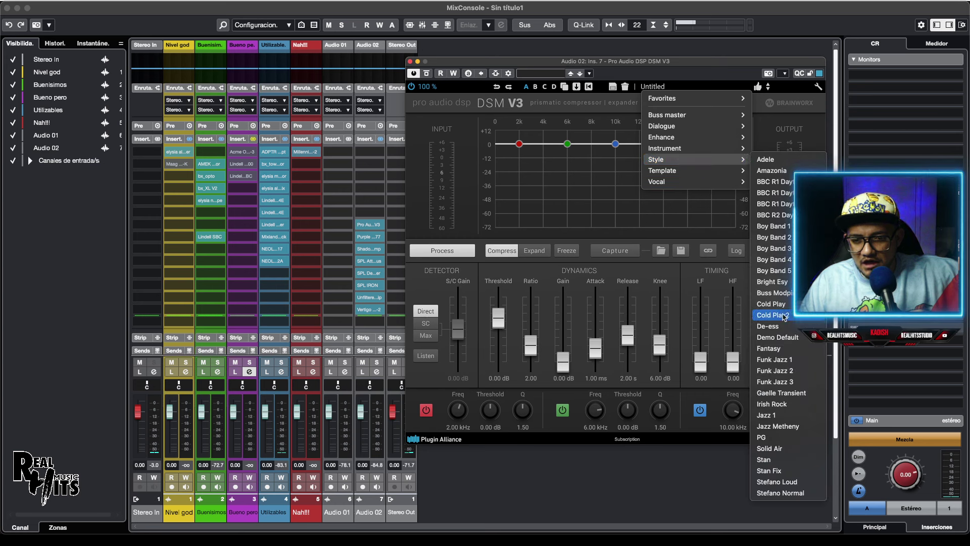
left_click(771, 303)
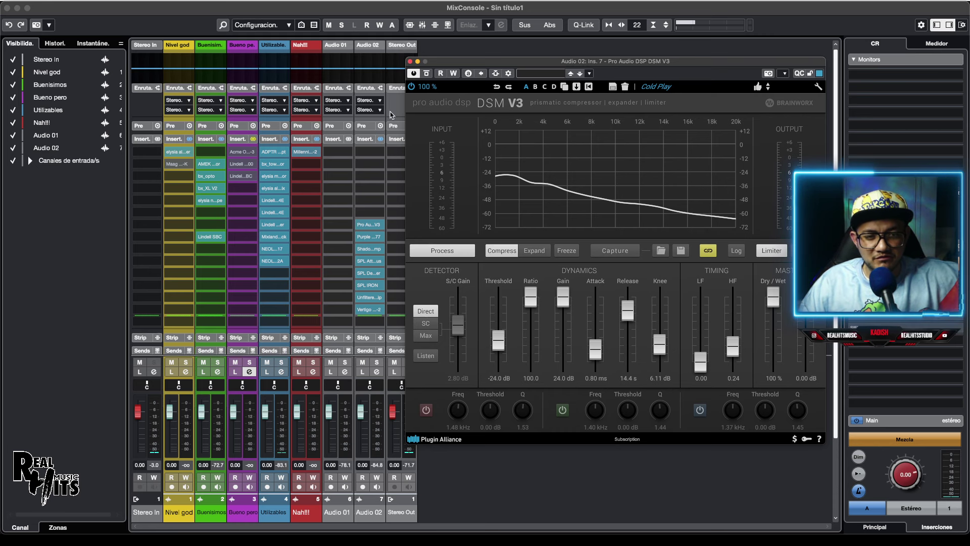
left_click(410, 61)
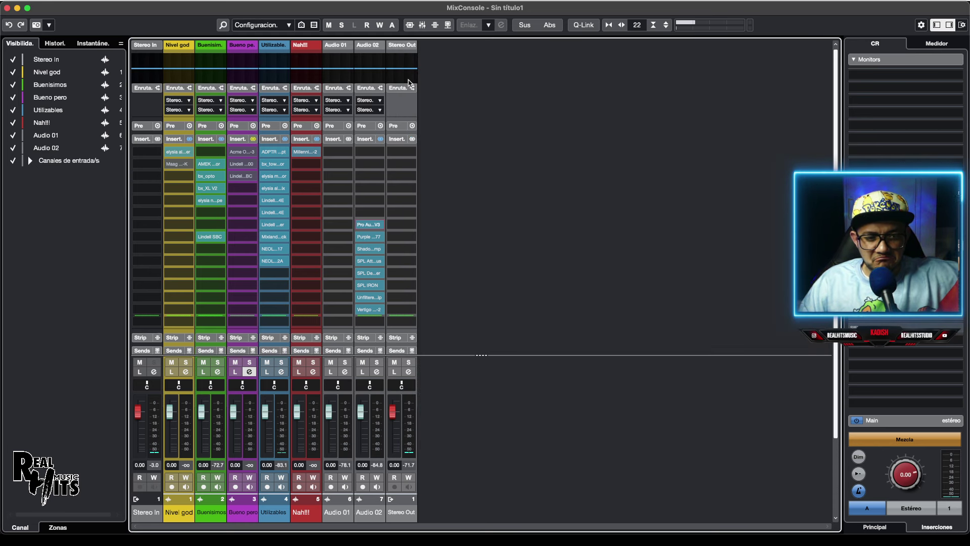
left_click_drag(368, 226, 243, 190)
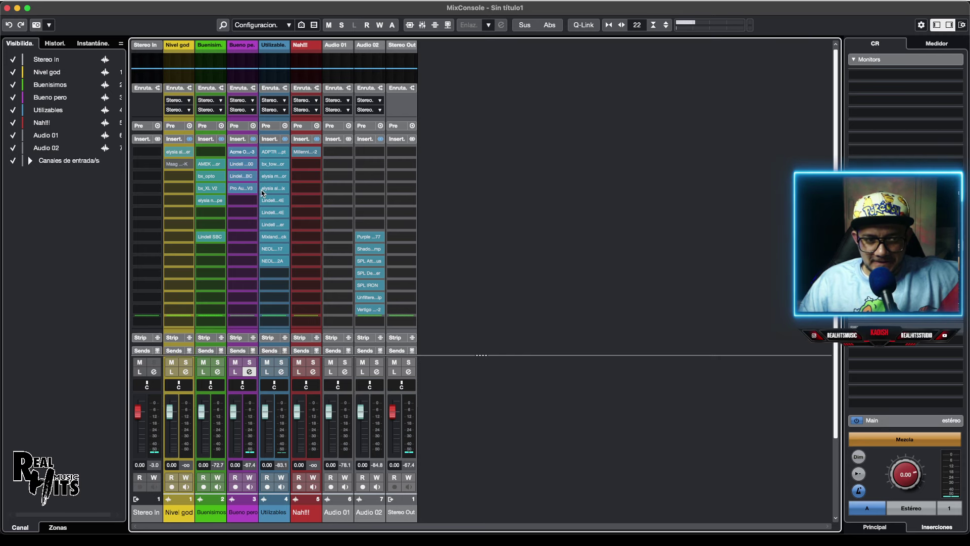
- Check the Purple Audio MC 77 editor and move the plug-in from Audio 02 to the sixth insert slot of Buenisimos
left_click(369, 238)
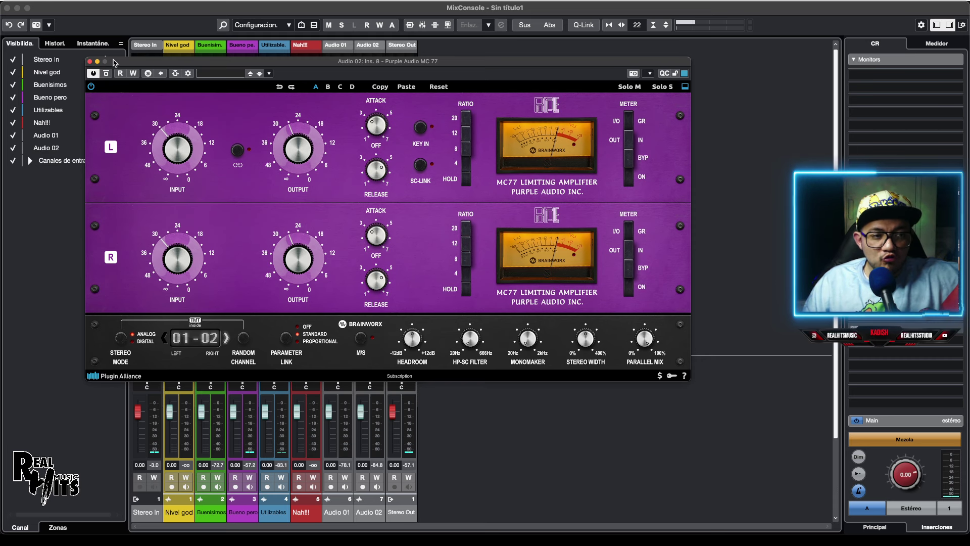
left_click(90, 62)
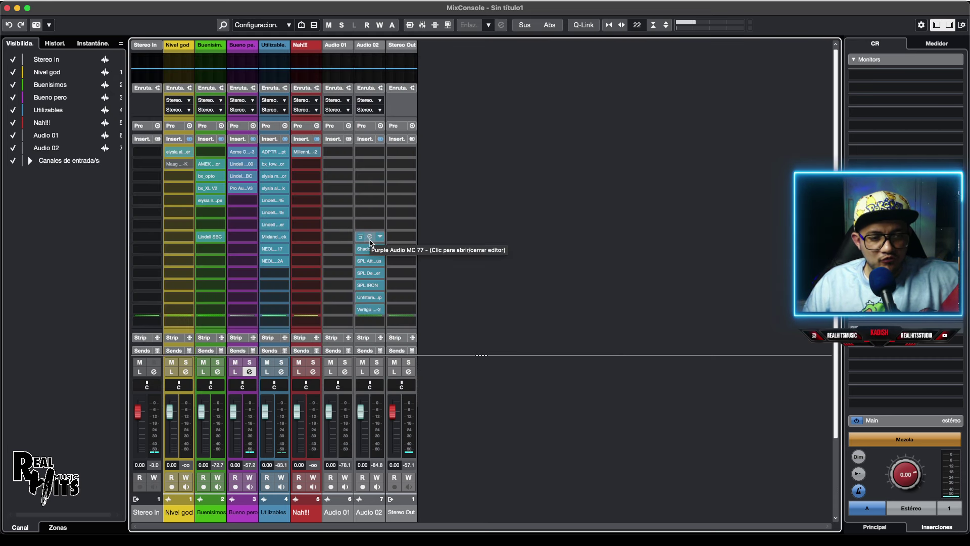
left_click_drag(230, 227, 217, 214)
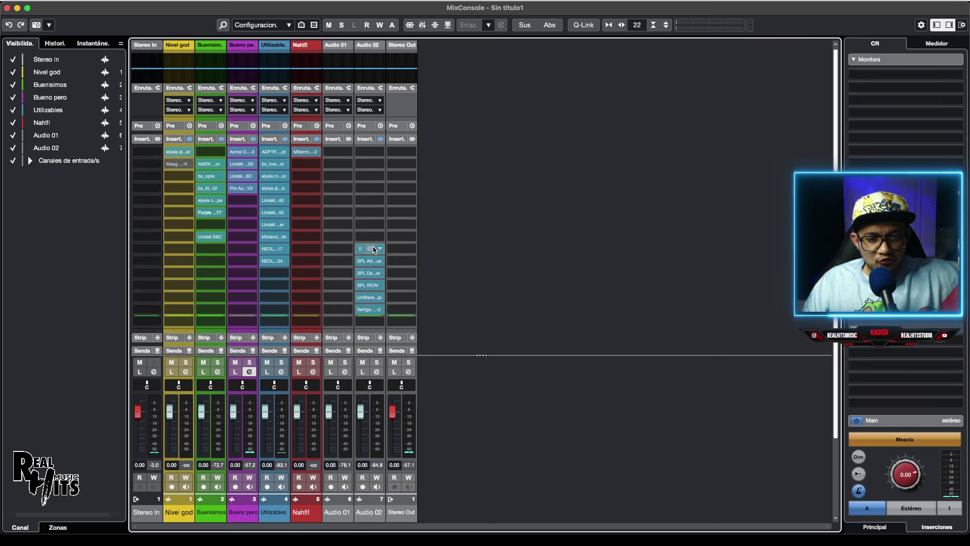
- Check the Shadow Hills Class A Mastering Comp editor and move the plug-in from Audio 02 to the third insert slot of Nivel god
left_click(370, 249)
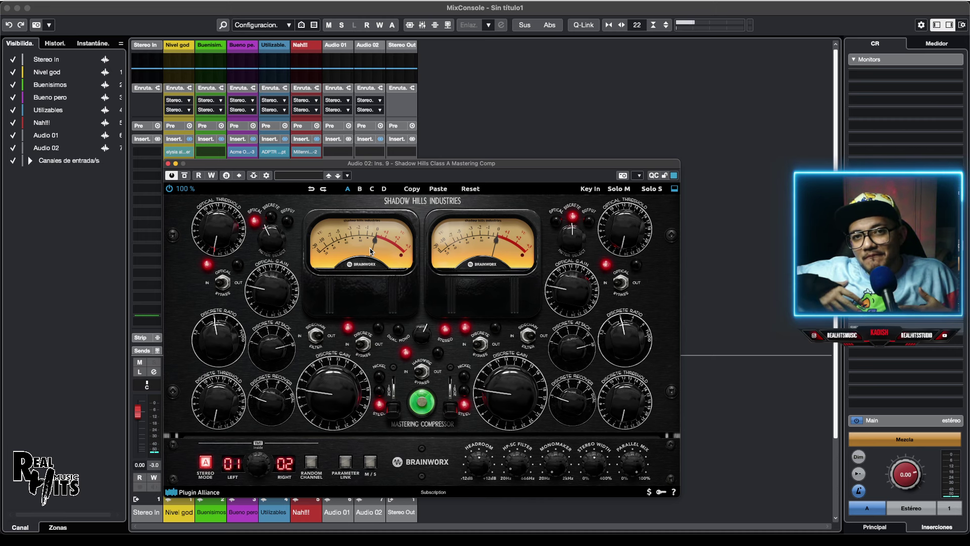
left_click(168, 164)
left_click_drag(371, 250, 171, 176)
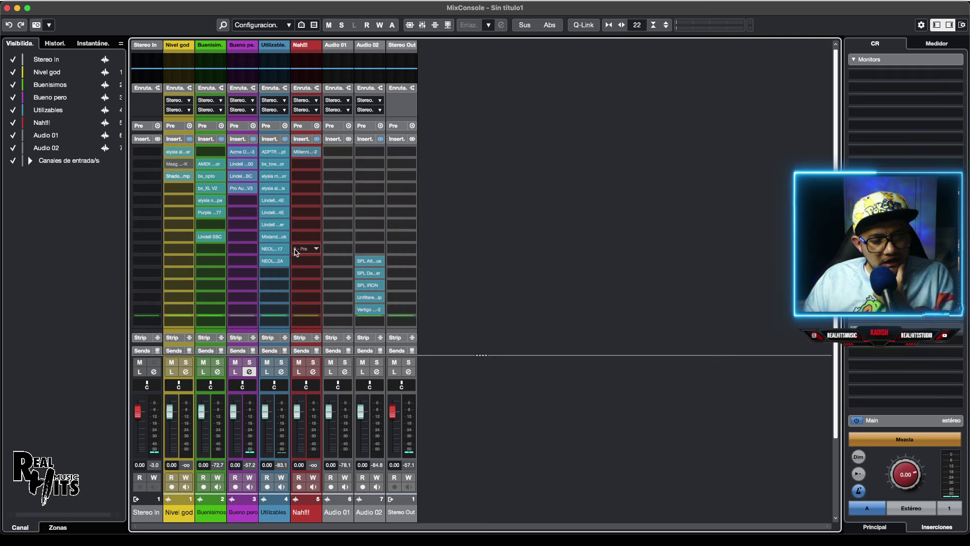
- Check the SPL Attacker Plus editor and move the plug-in from Audio 02 to the second insert slot of Nah!!!
left_click(371, 263)
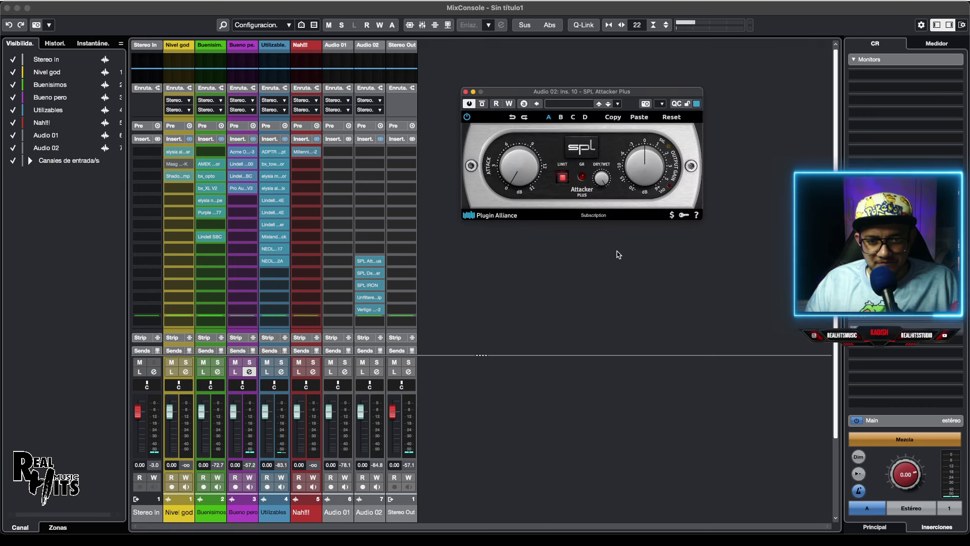
left_click(466, 92)
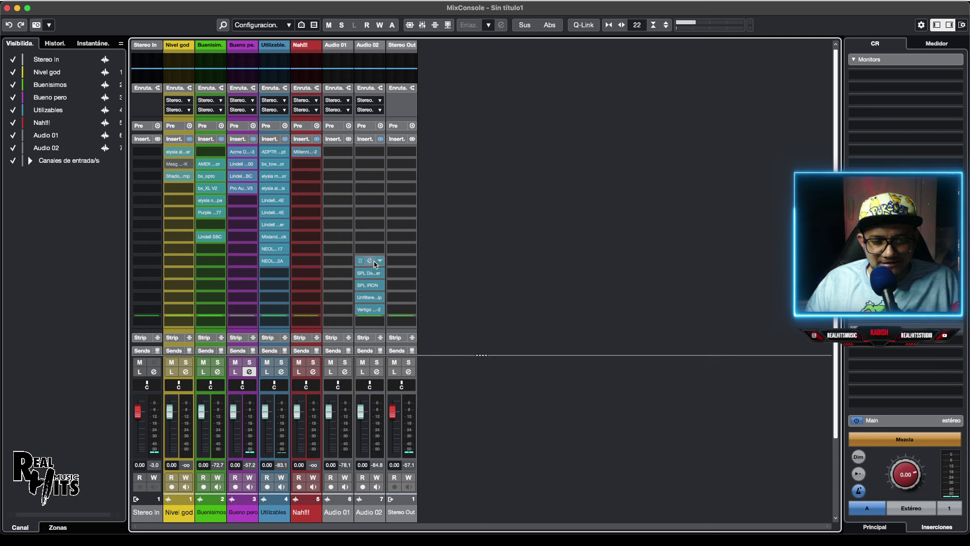
left_click_drag(371, 261, 315, 164)
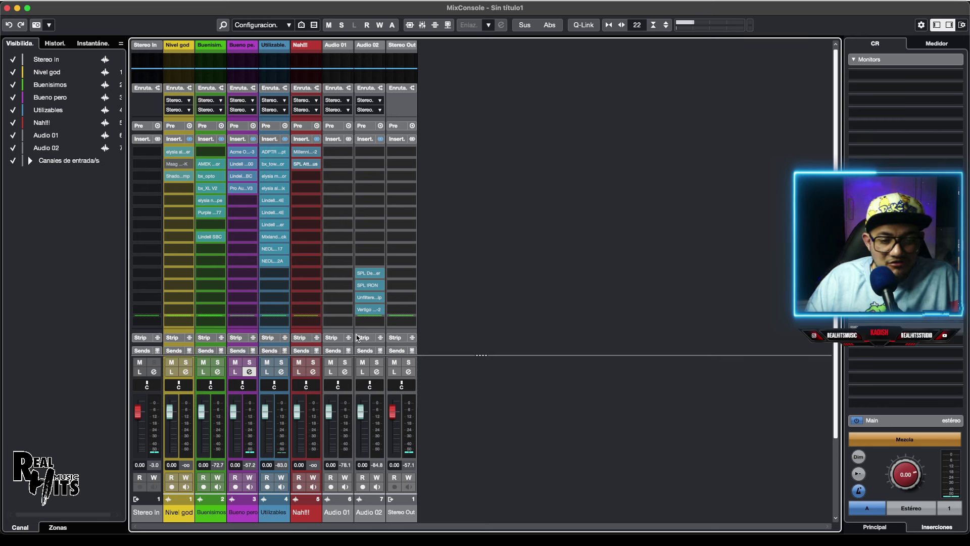
- Check the SPL De-Esser editor and move the plug-in from Audio 02 to the third insert slot of Nah!!!
scroll(358, 301, "down", 2)
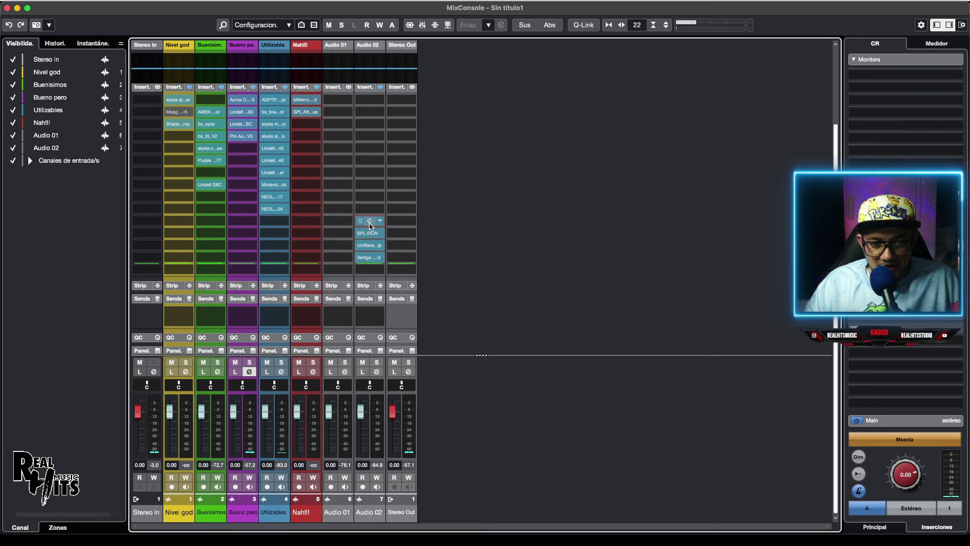
left_click_drag(466, 117, 492, 117)
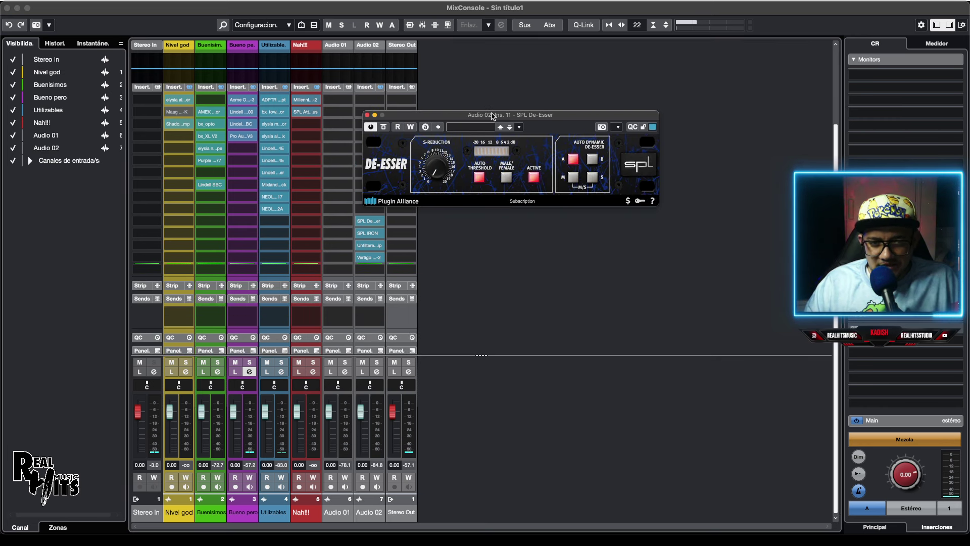
left_click(367, 115)
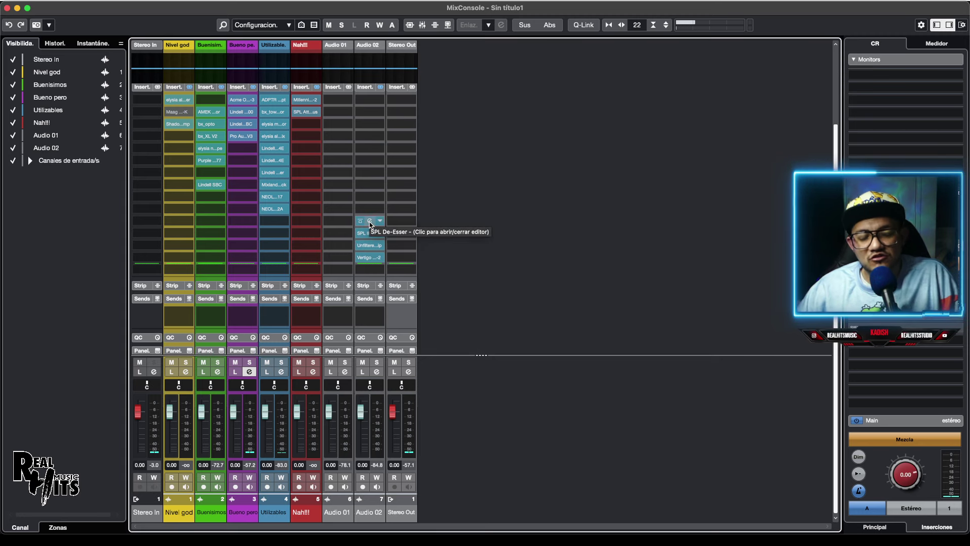
left_click_drag(370, 225, 342, 201)
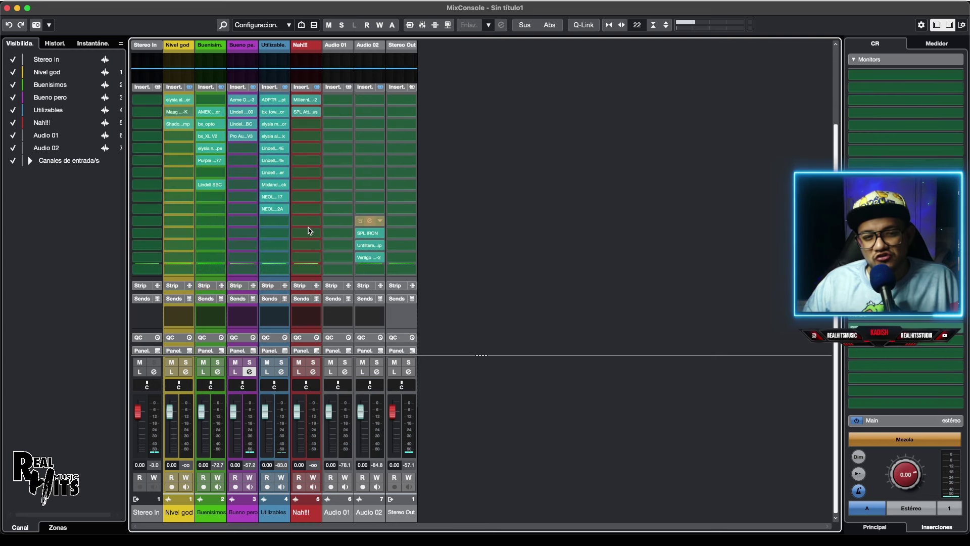
left_click_drag(310, 230, 309, 232)
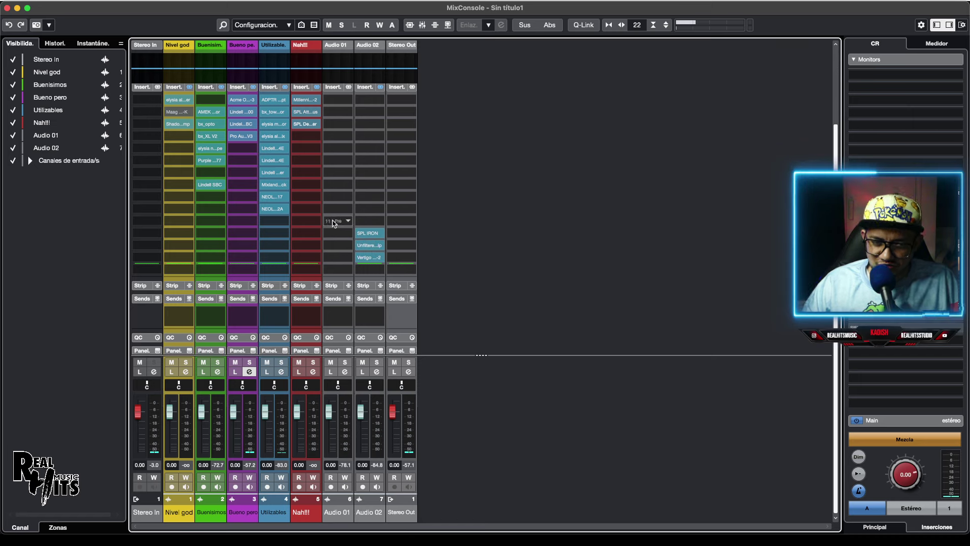
- Check the SPL IRON and move it to Buenisimos insert slot nine, and move the fifth-slot elysia plug-in of Buenisimos to Bueno pero slot one
left_click(372, 236)
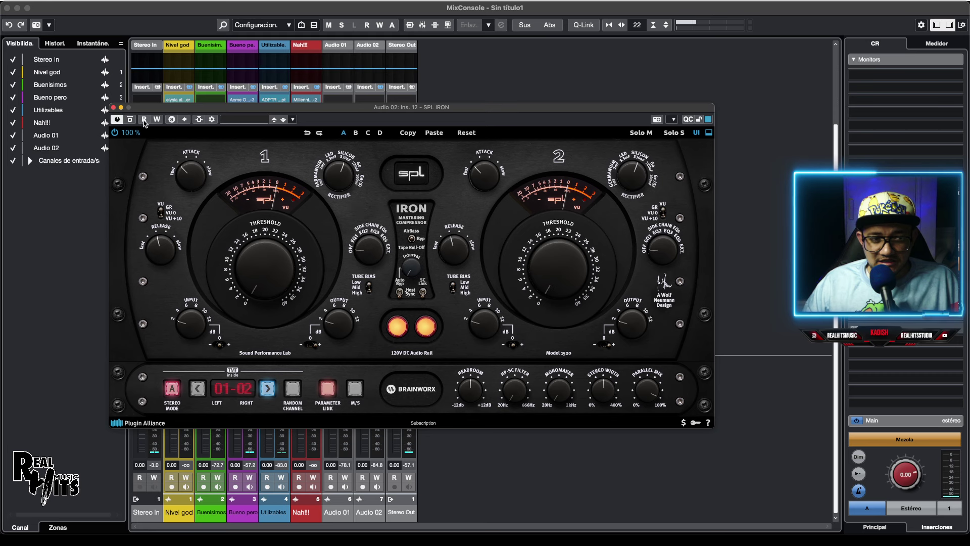
left_click(113, 107)
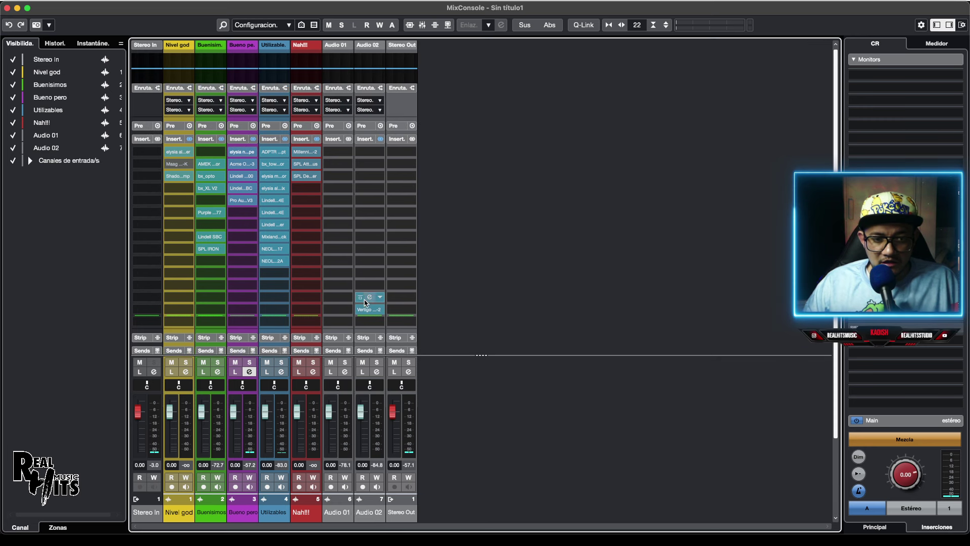
left_click(241, 202)
left_click(241, 202)
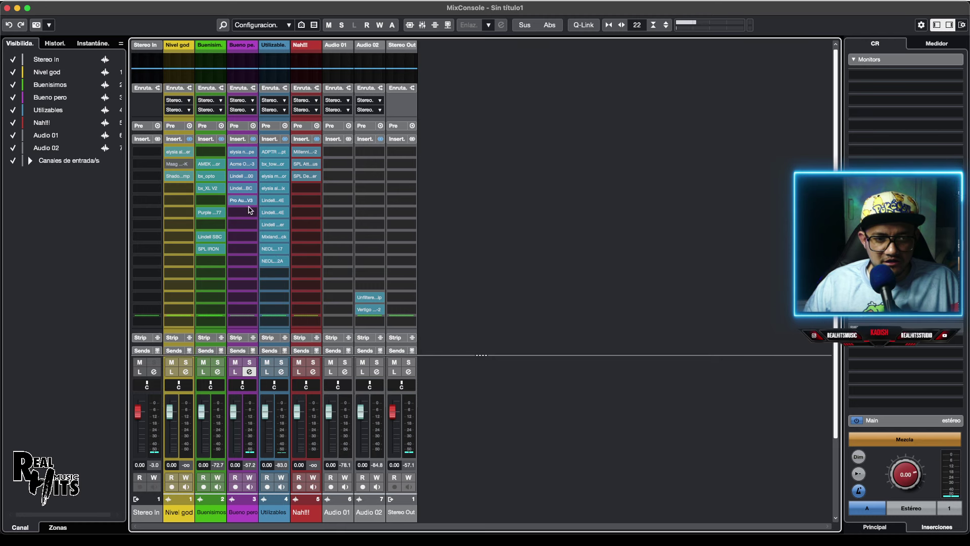
- Search the plug-ins for "spl" and add another SPL IRON to the sixth insert slot of Bueno pero, closing its editor
scroll(249, 225, "down", 2)
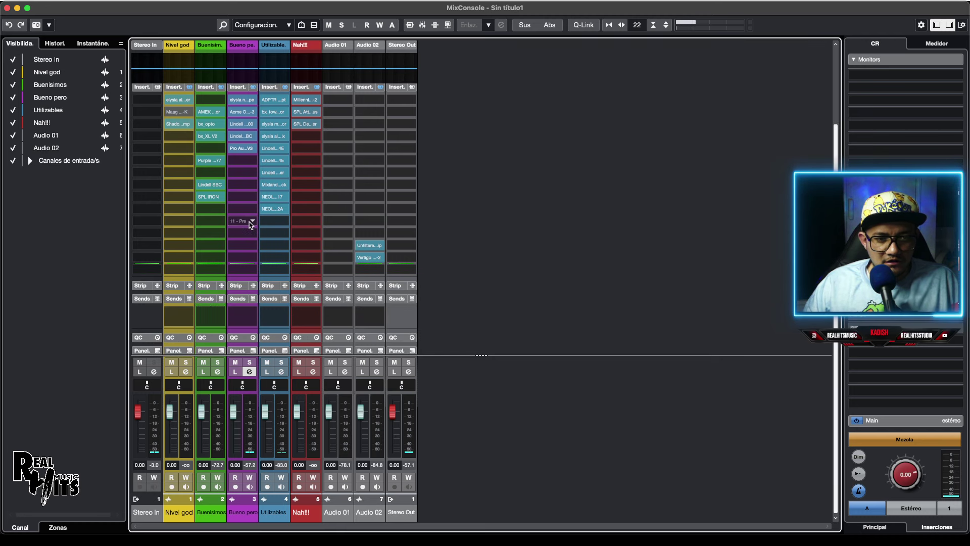
left_click(248, 161)
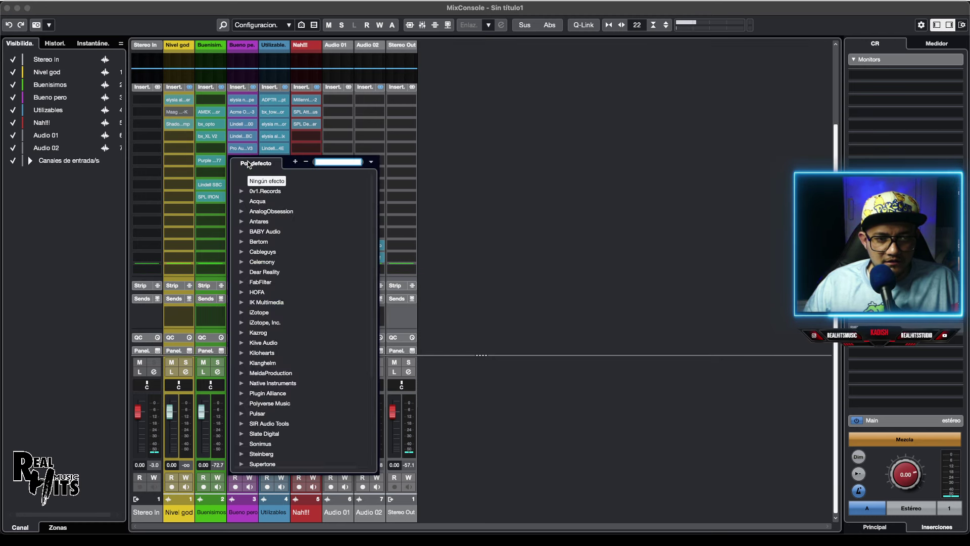
type("spl")
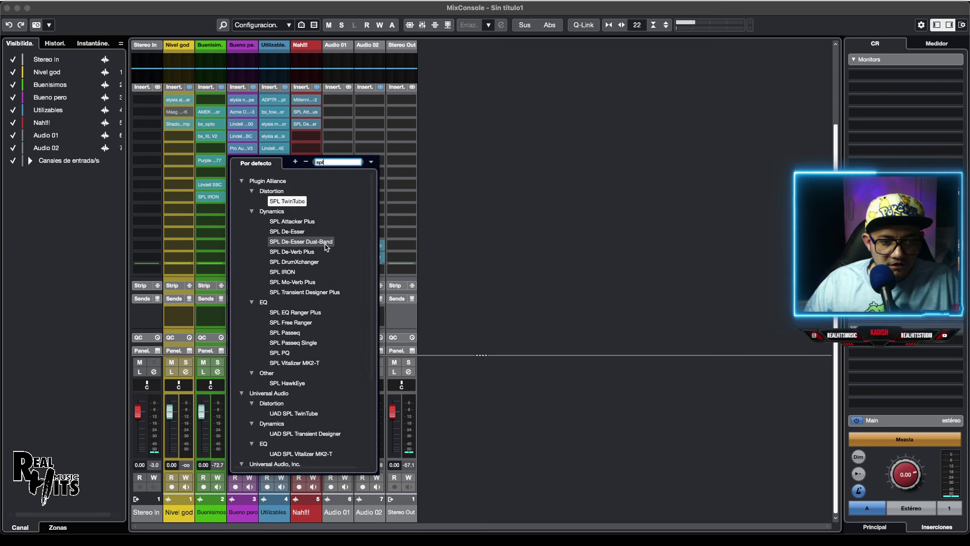
left_click(315, 273)
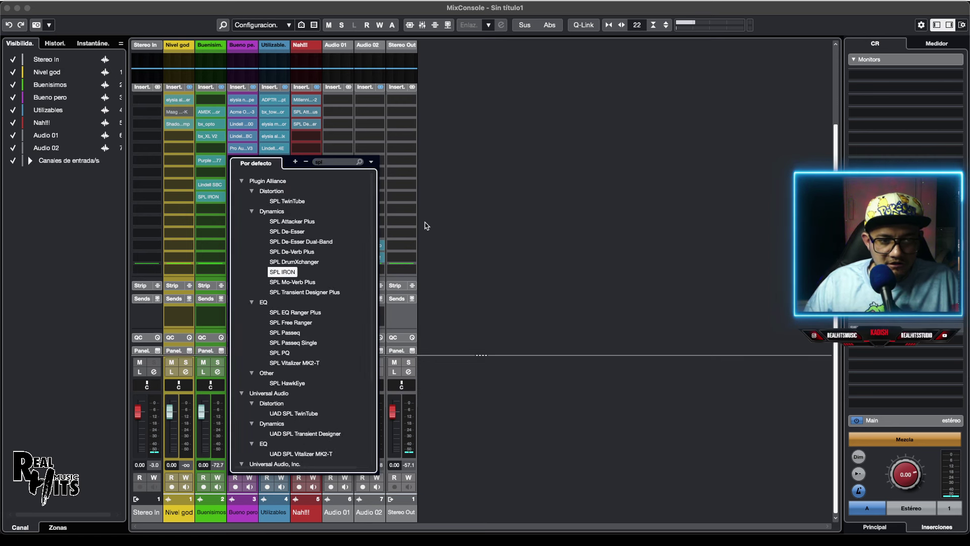
key("Return")
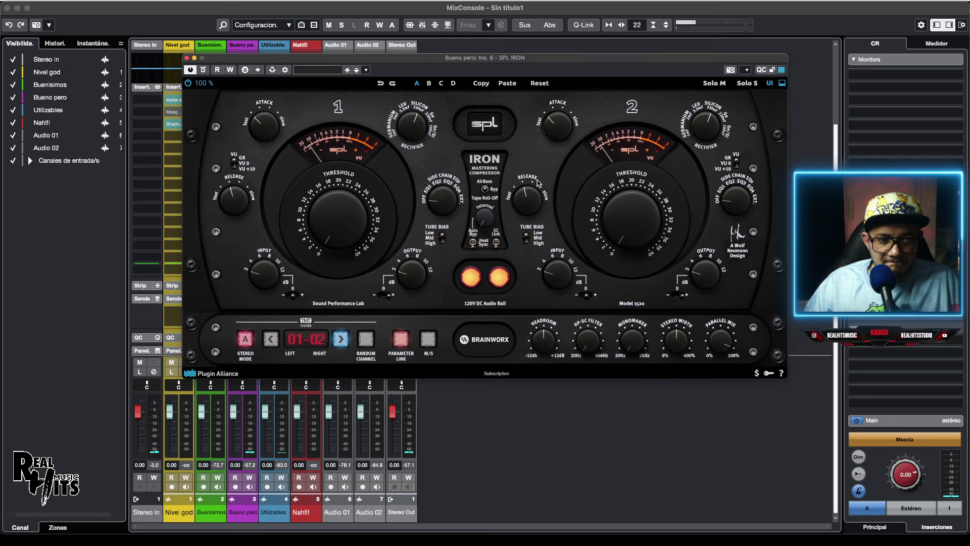
left_click(187, 58)
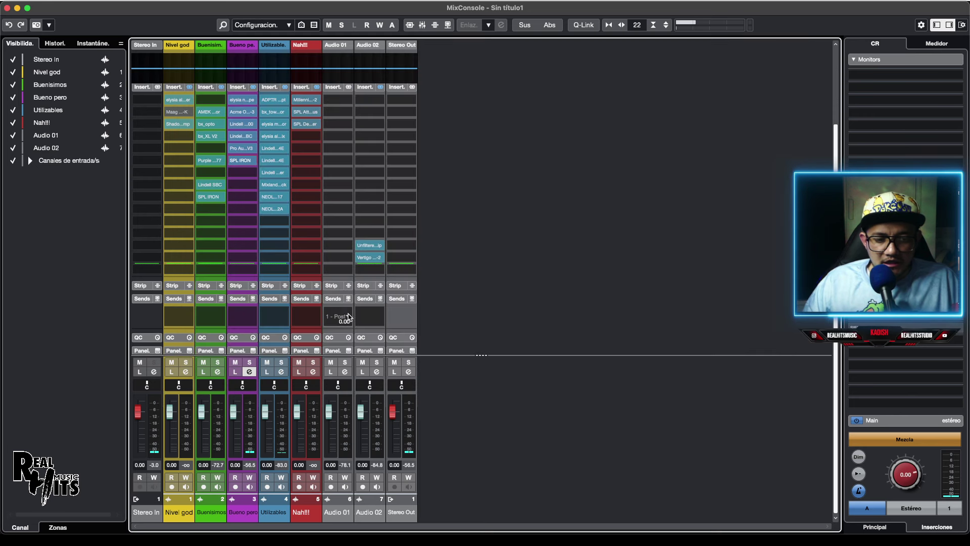
- Check the Unfiltered Audio Zip editor and move the plug-in from Audio 02 to the fourth insert slot of Nah!!!
left_click(369, 246)
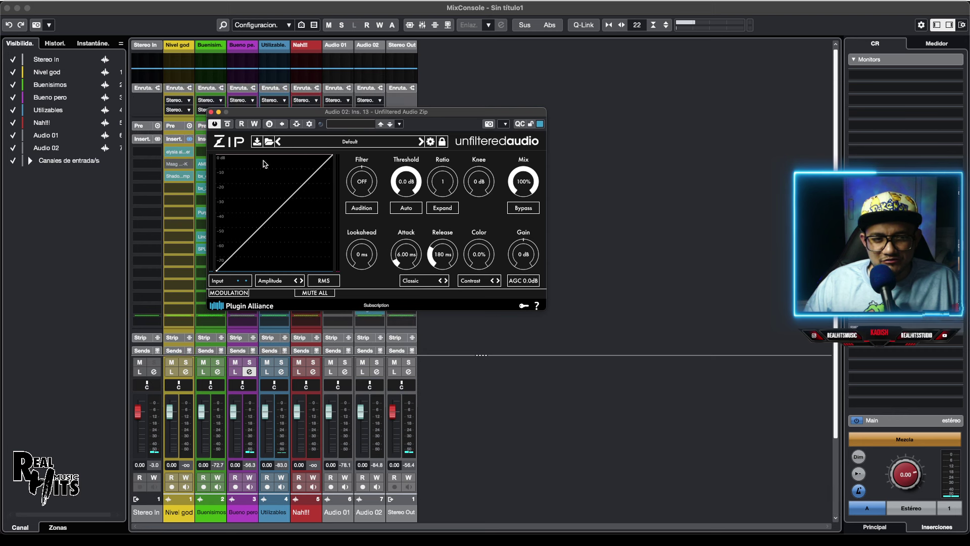
left_click(211, 112)
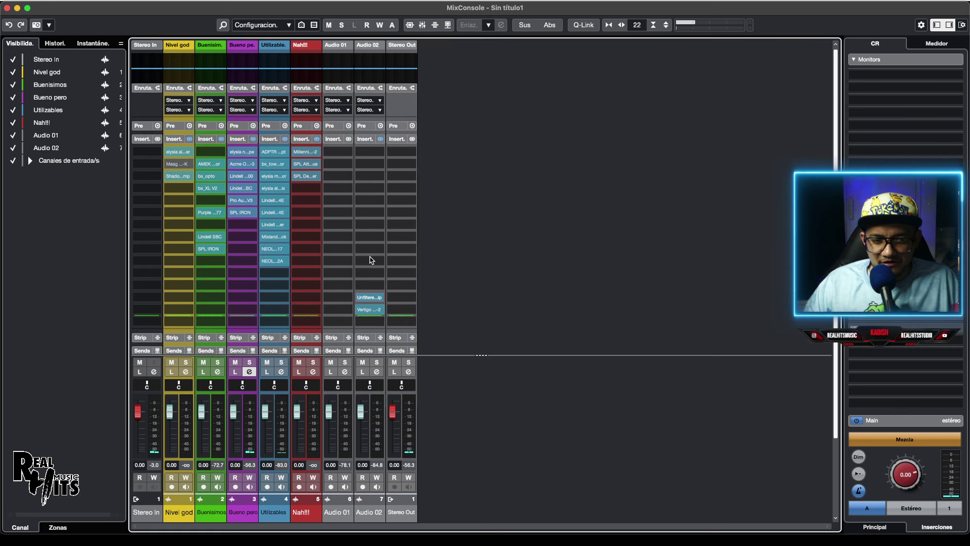
mouse_move(368, 302)
left_click_drag(368, 303, 307, 191)
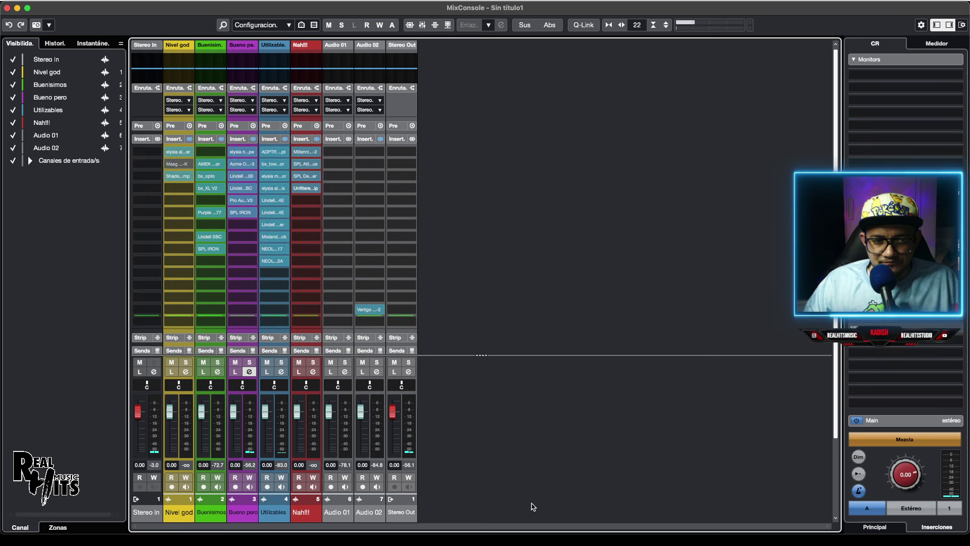
- Check the Vertigo VSC-2 editor and move the plug-in from Audio 02 to the seventh insert slot of Bueno pero
left_click(370, 310)
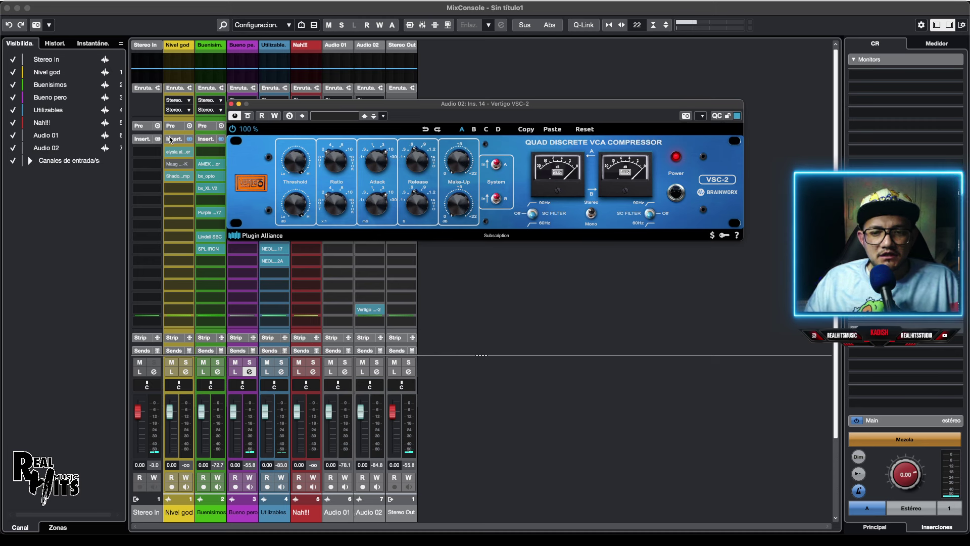
left_click(230, 104)
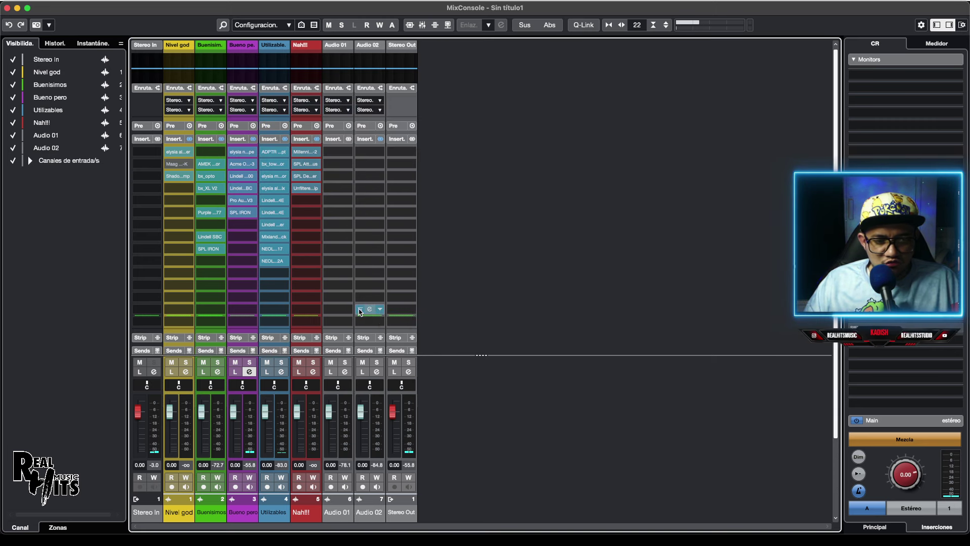
left_click_drag(374, 310, 243, 233)
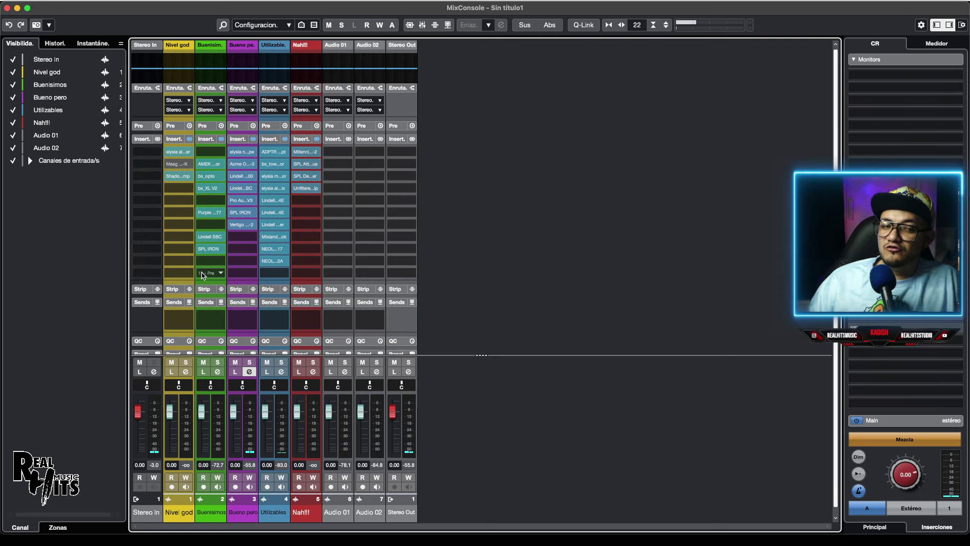
- Review the editors of the Nivel god plug-ins one by one: elysia alpha master, Maag MAGNUM-K and Shadow Hills Class A Mastering Comp
left_click(178, 152)
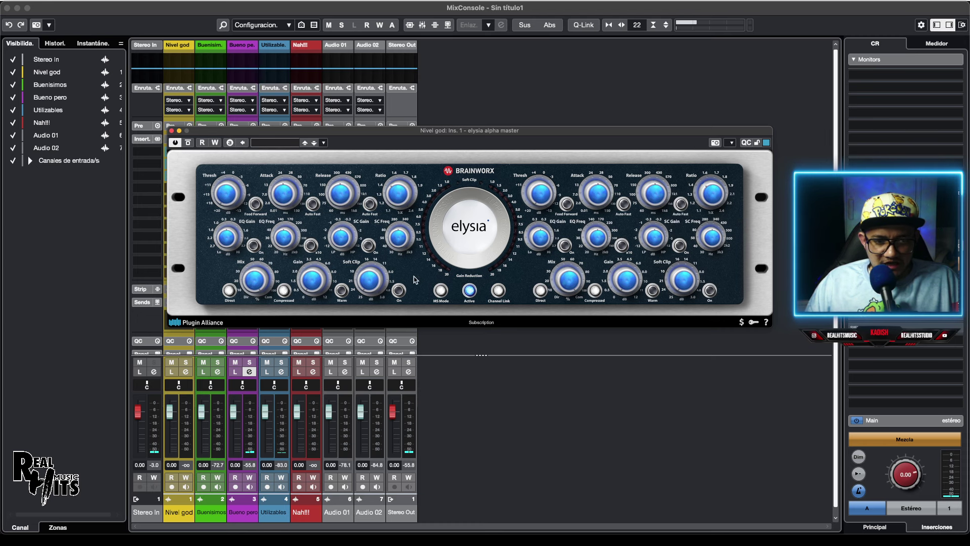
left_click(171, 131)
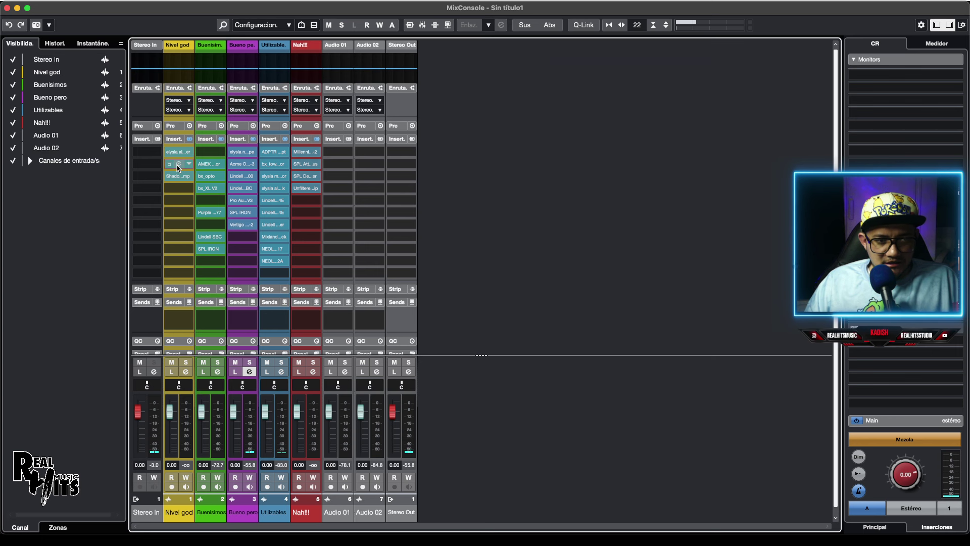
left_click(178, 165)
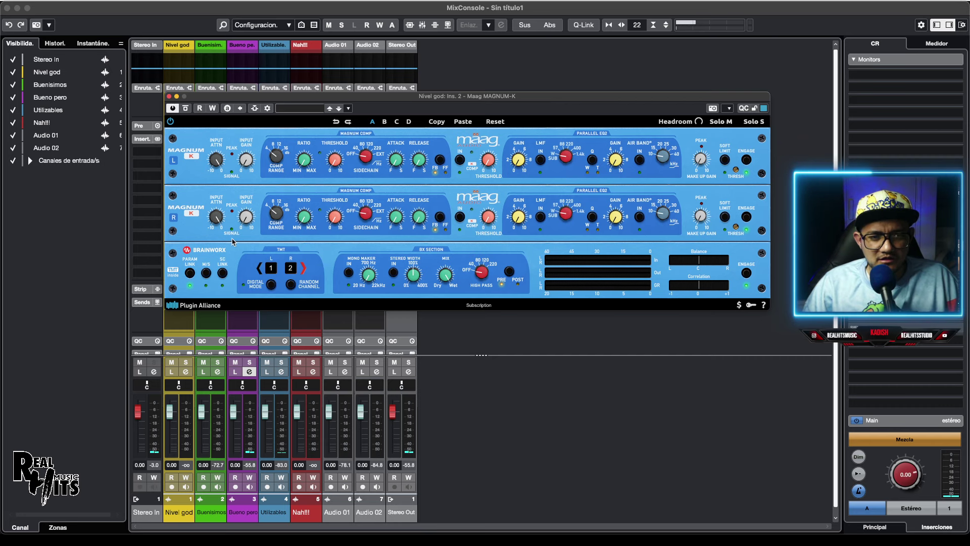
left_click(169, 96)
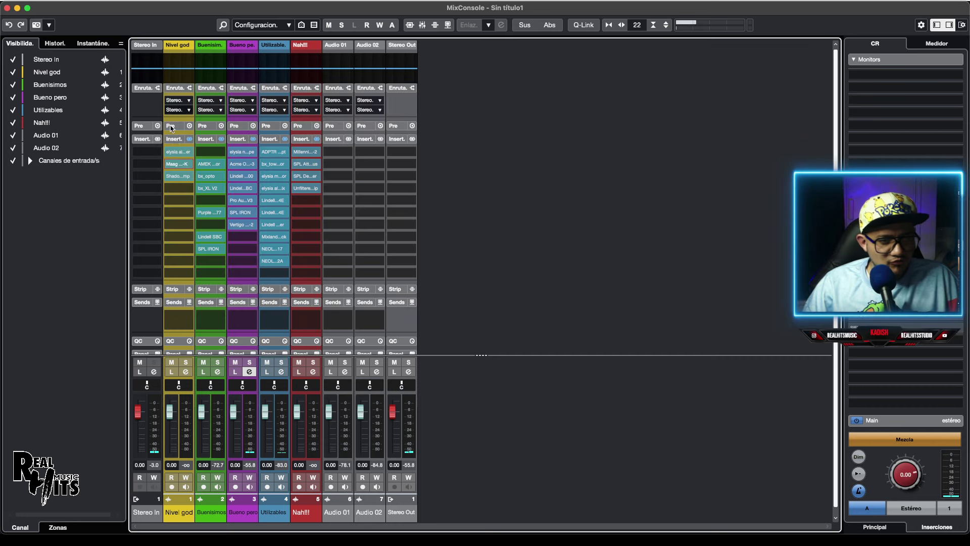
left_click(180, 177)
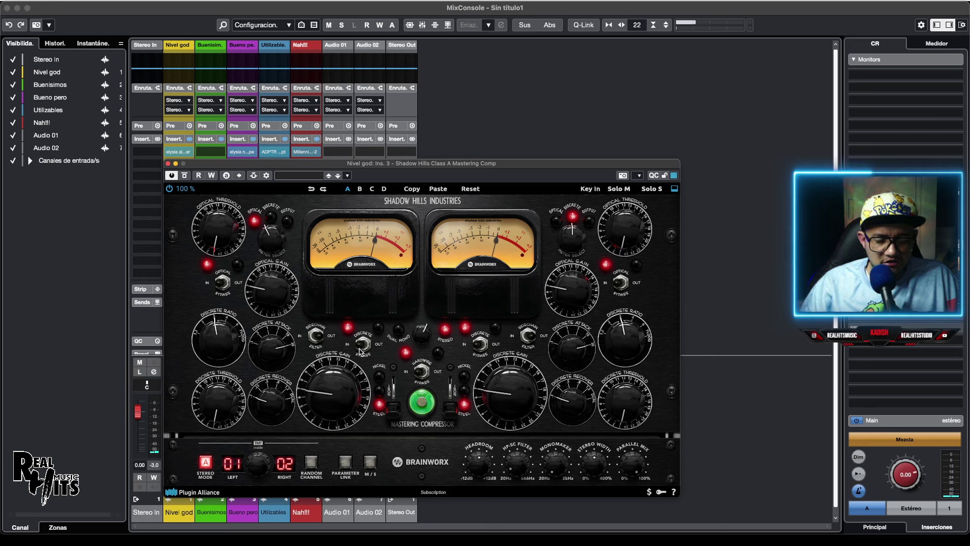
left_click(169, 164)
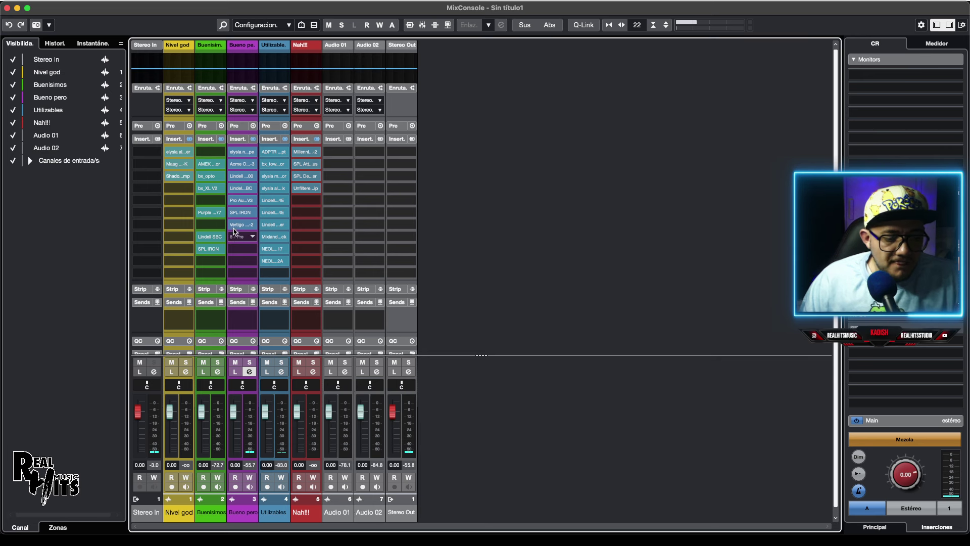
- Review the editors of AMEK Mastering Compressor, bx_opto and bx_XL V2 in the Buenisimos channel, closing each one
left_click(210, 165)
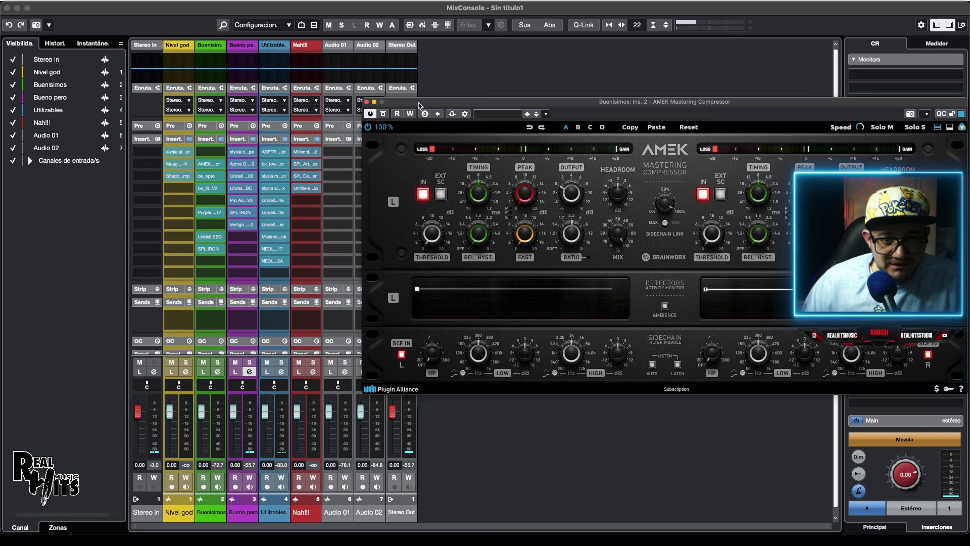
left_click_drag(418, 105, 325, 89)
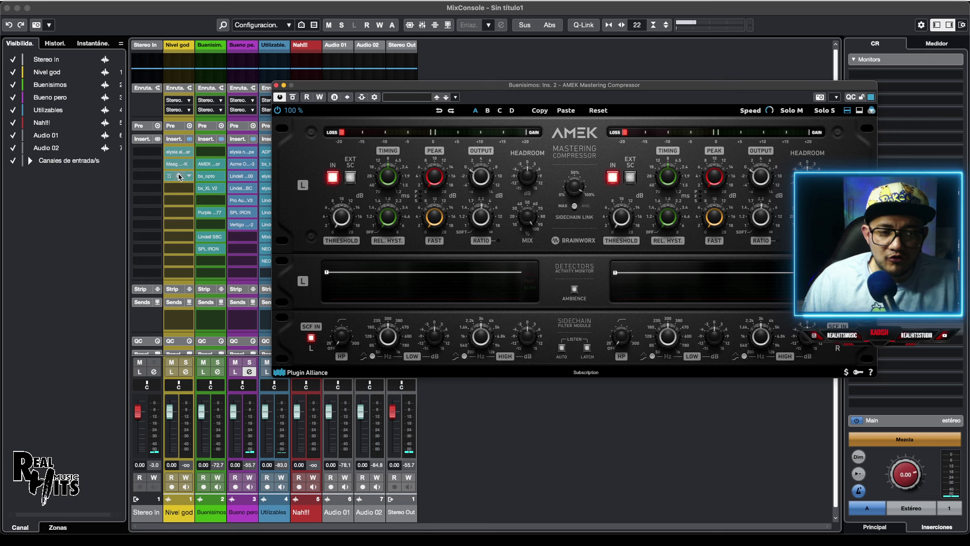
left_click(277, 86)
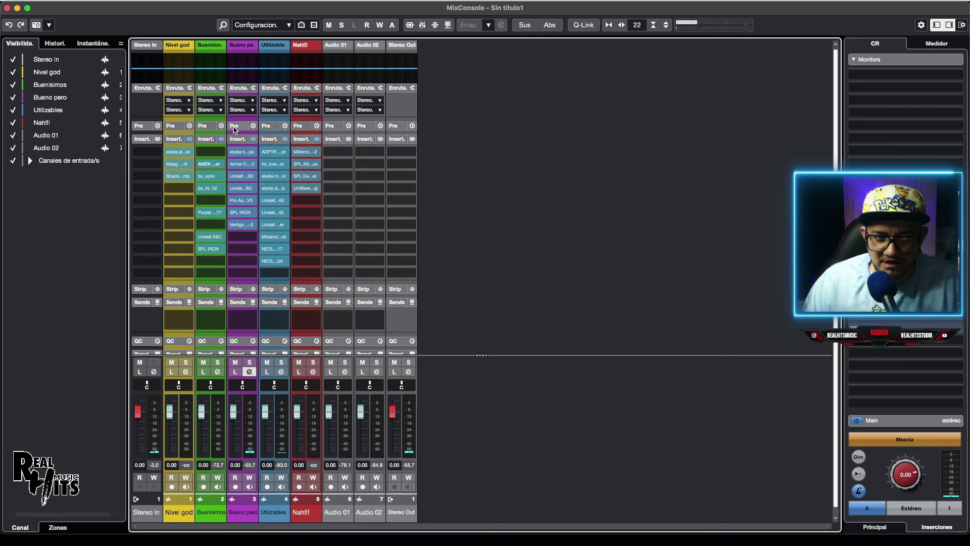
left_click(212, 176)
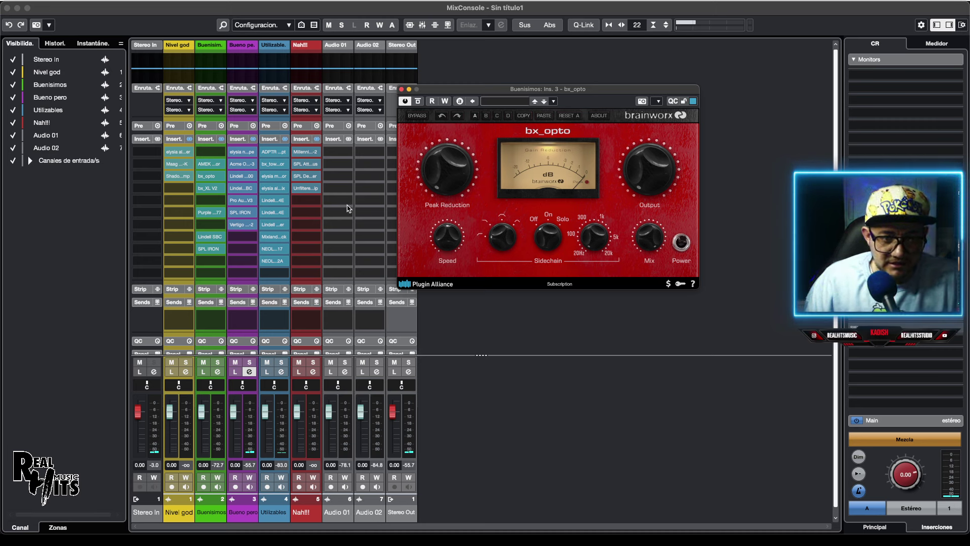
left_click(210, 188)
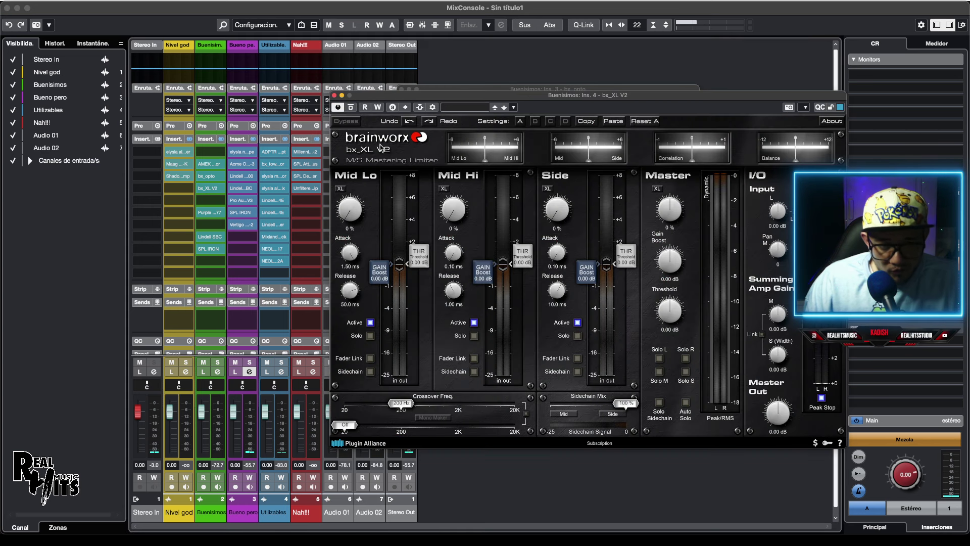
left_click(402, 89)
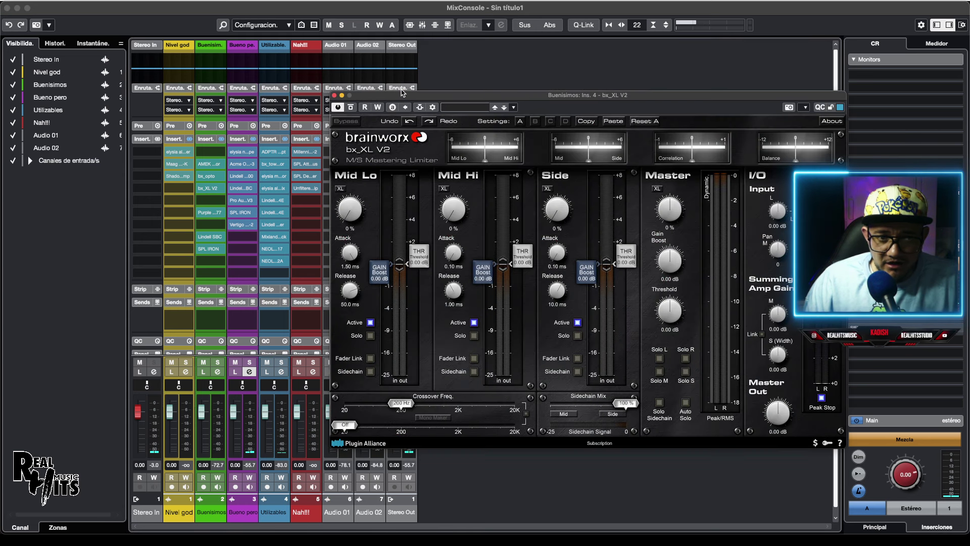
left_click(334, 96)
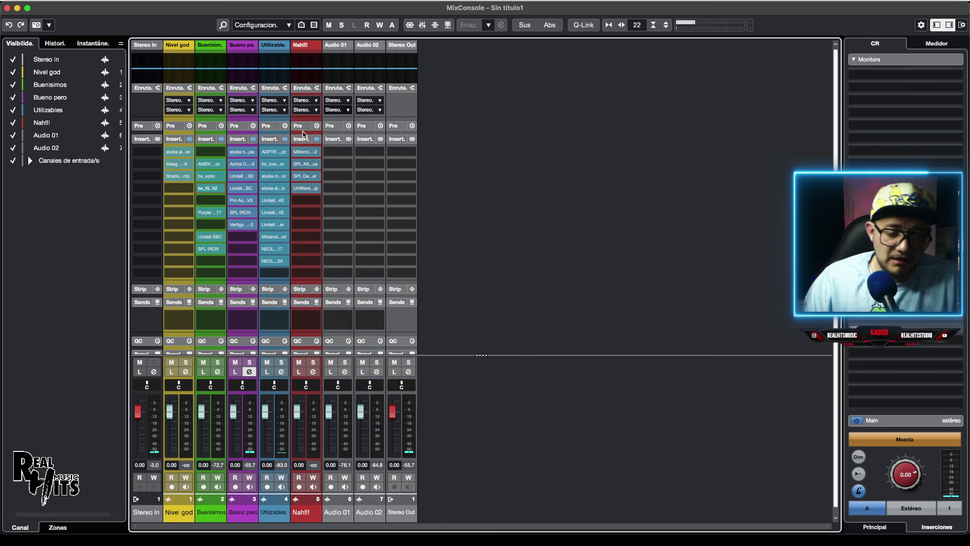
- Open the Purple Audio MC 77 in Buenisimos, adjust the left channel's ratio selection, and close its editor
left_click(212, 215)
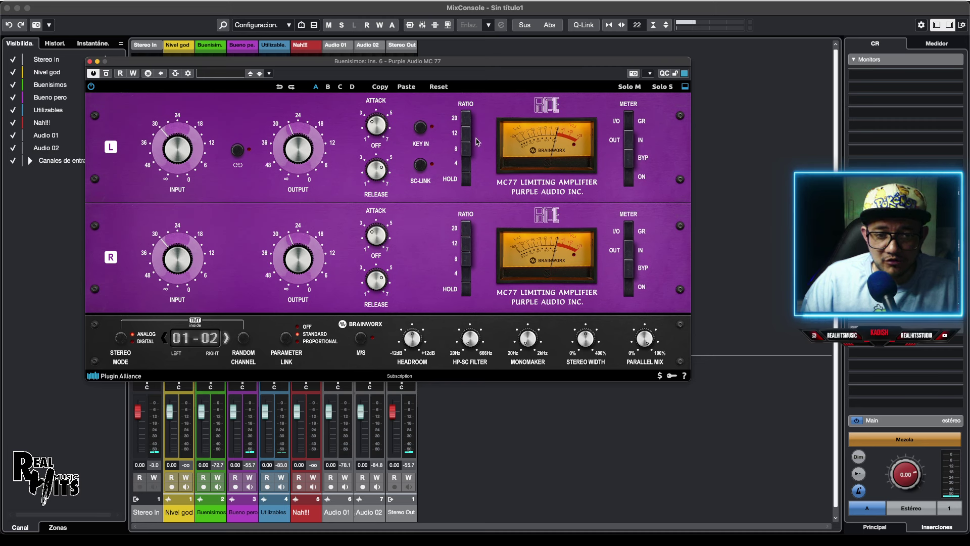
left_click_drag(467, 137, 456, 146)
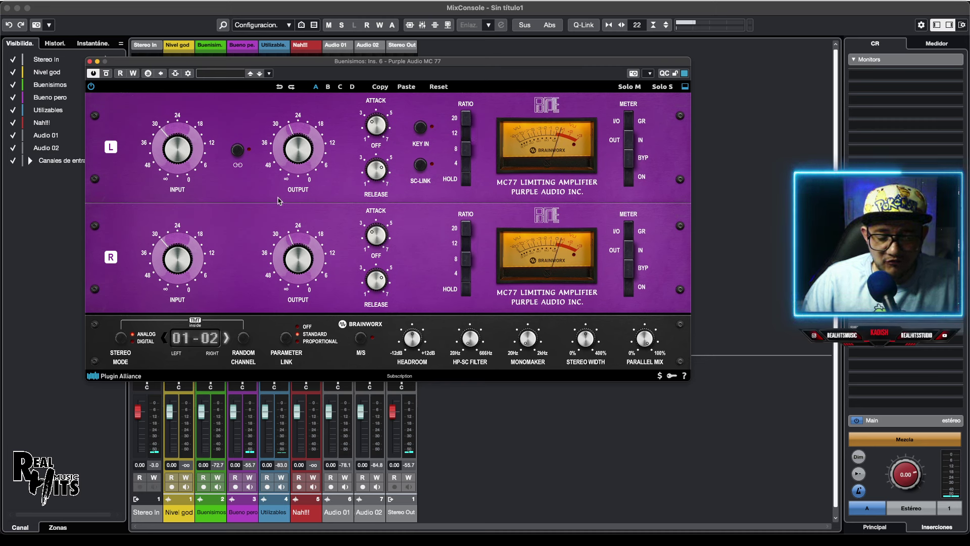
left_click(89, 61)
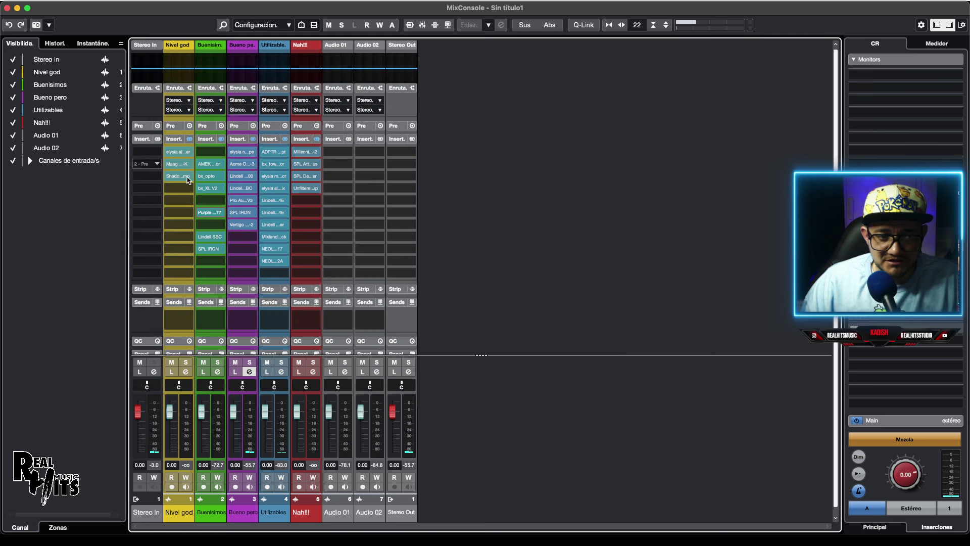
- Review the Lindell SBC and SPL IRON editors in the Buenisimos channel, closing each one
left_click(212, 240)
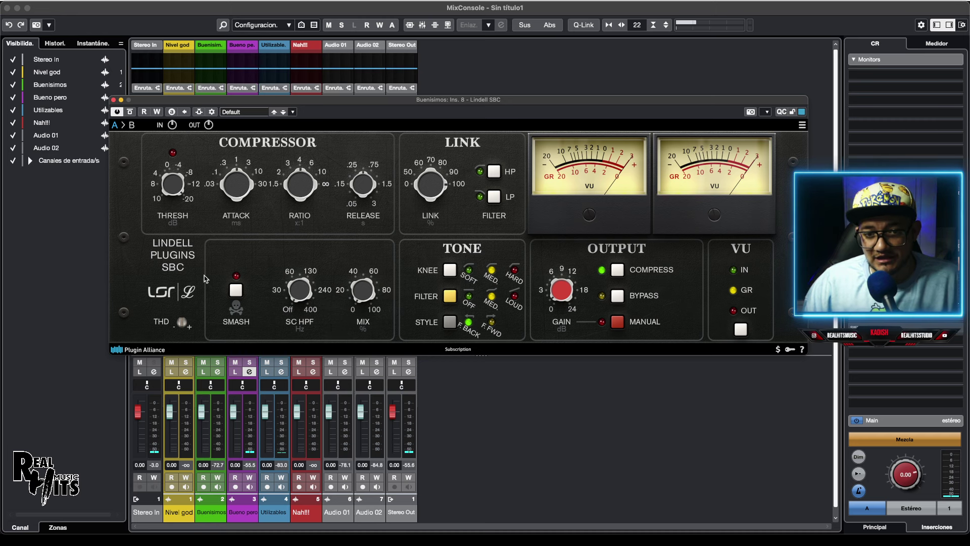
left_click(113, 99)
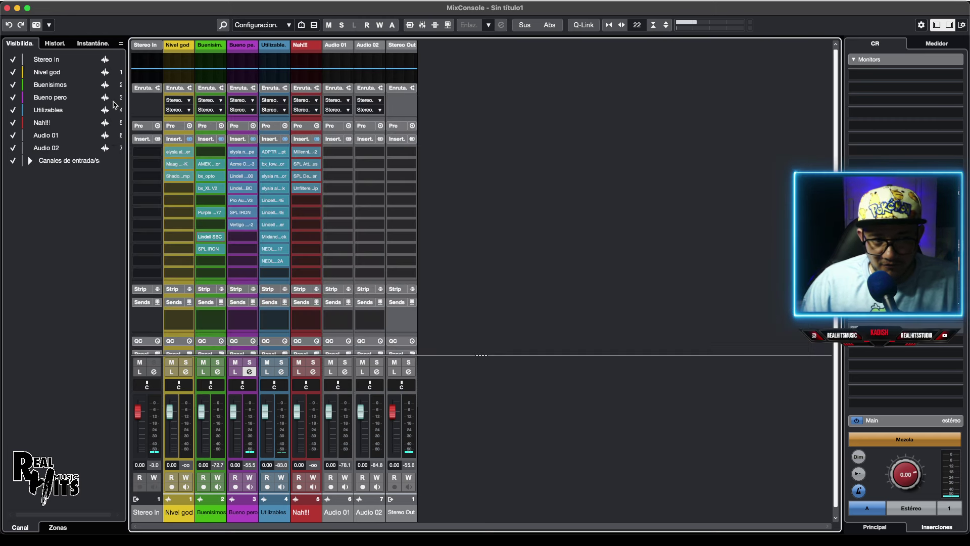
left_click(210, 249)
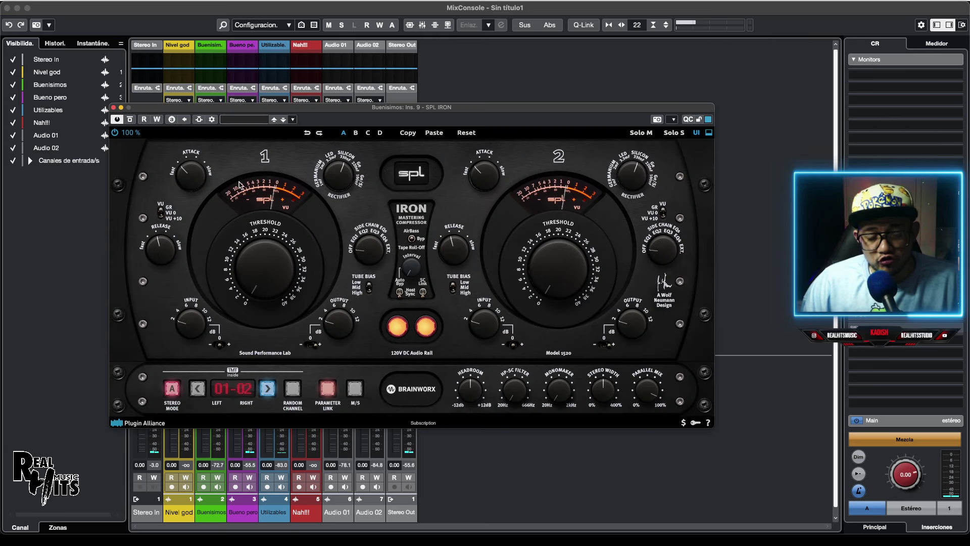
left_click(113, 108)
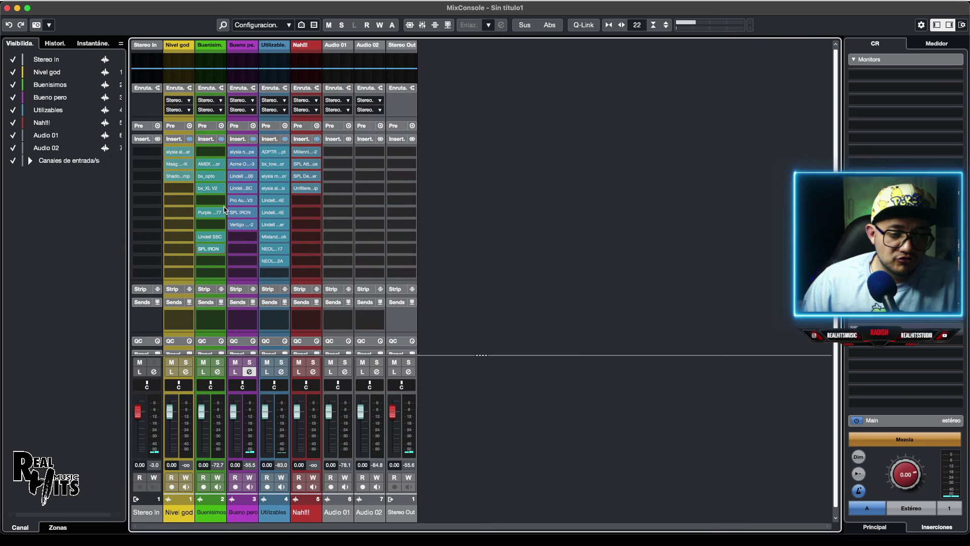
- Review the elysia nvelope, Acme Opticom XLA-3 and Lindell 7X-500 editors in the Bueno pero channel, closing each one
left_click(247, 153)
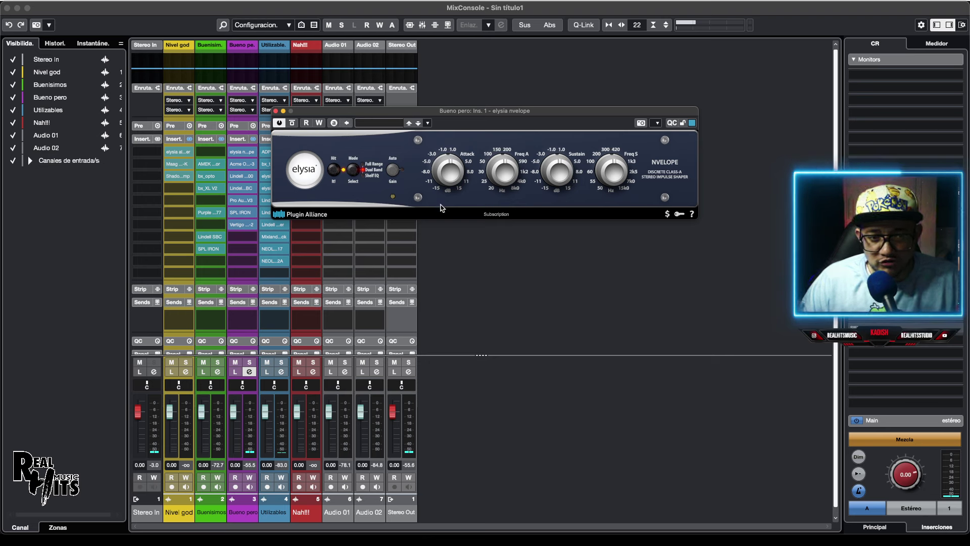
left_click(276, 111)
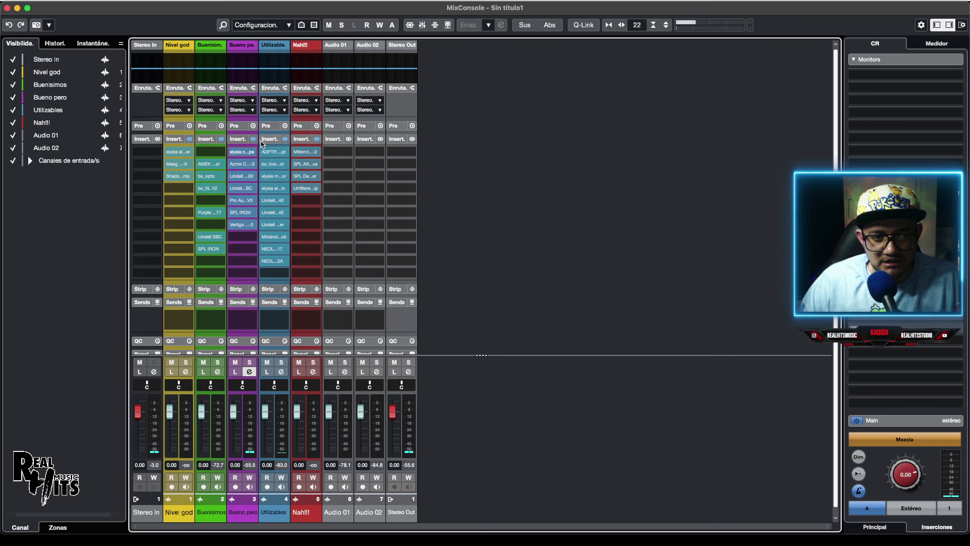
left_click(242, 164)
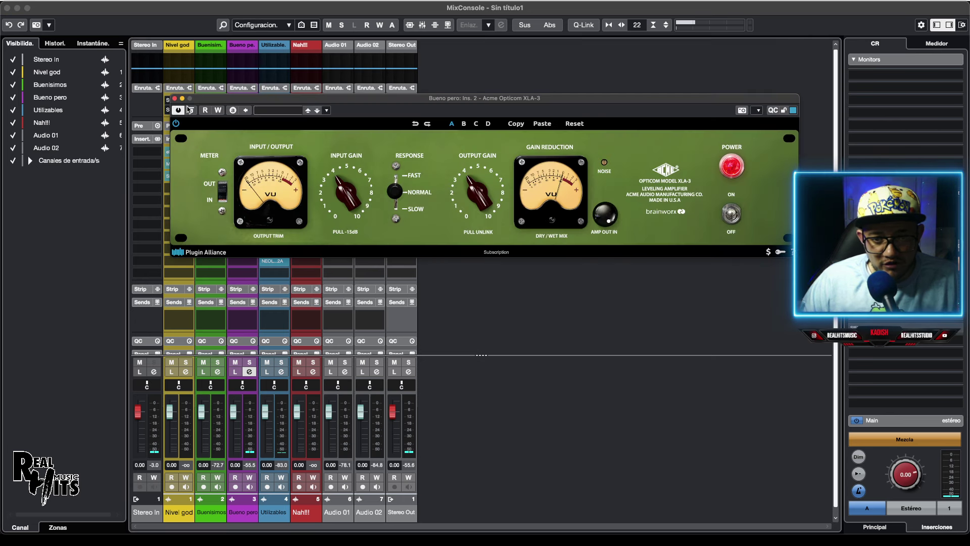
left_click(174, 99)
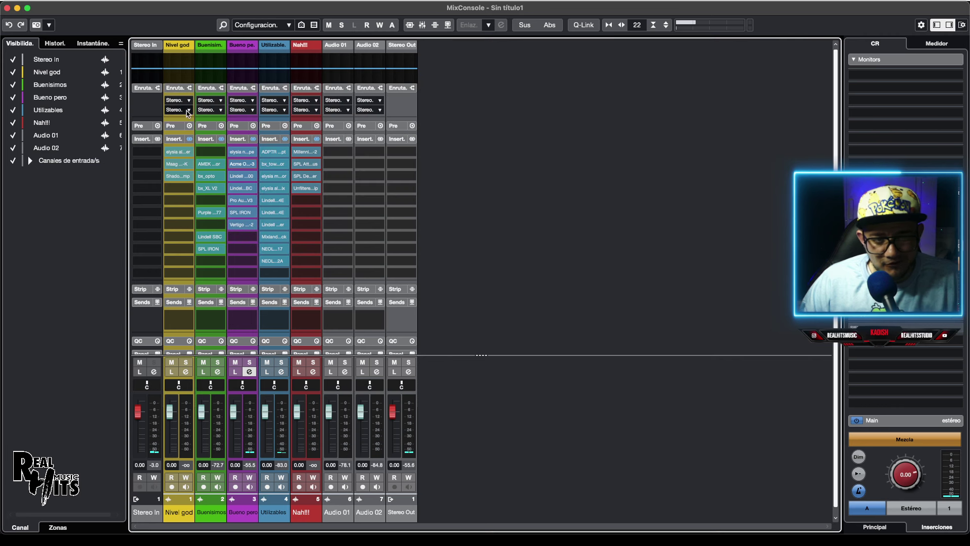
left_click(242, 177)
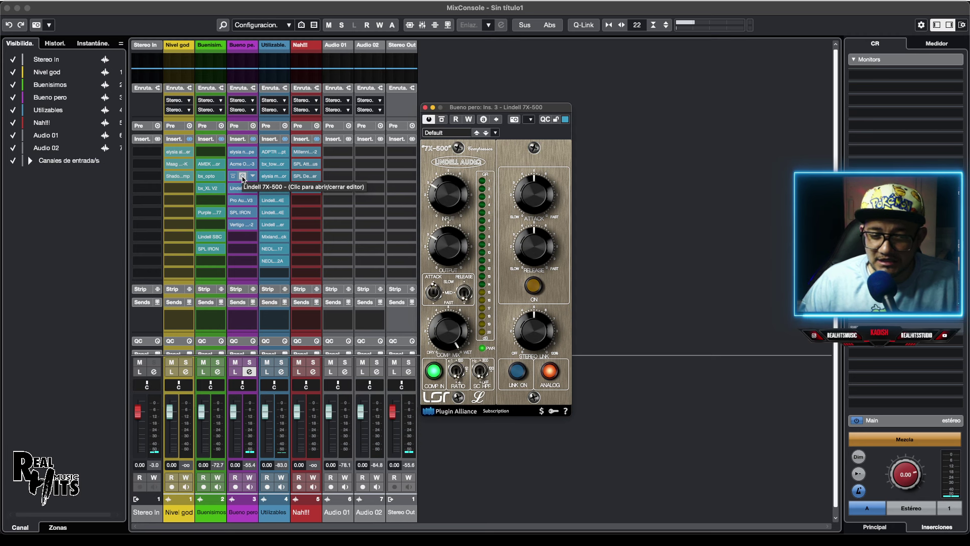
left_click(243, 176)
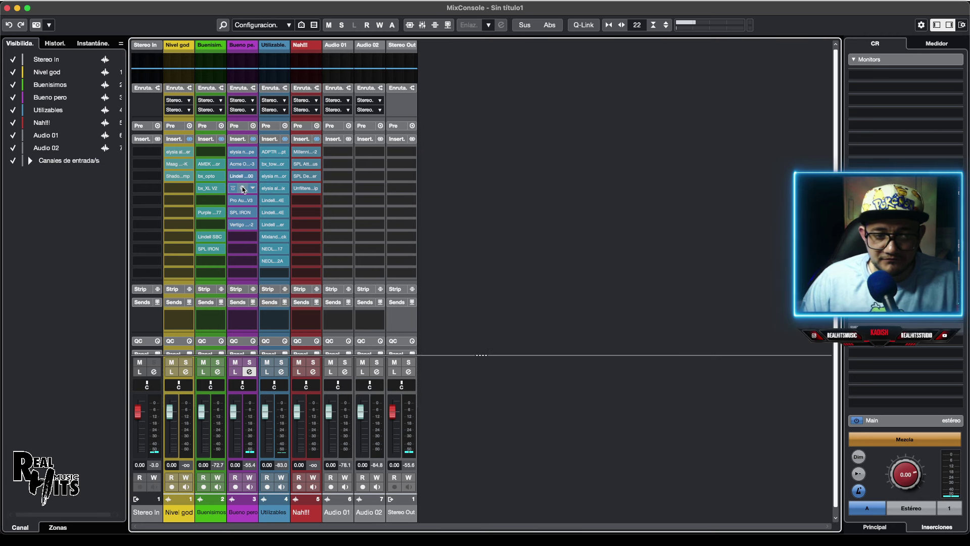
- Review the Lindell MBC and Pro Audio DSP DSM V3 editors in the Bueno pero channel, closing each one
left_click(242, 188)
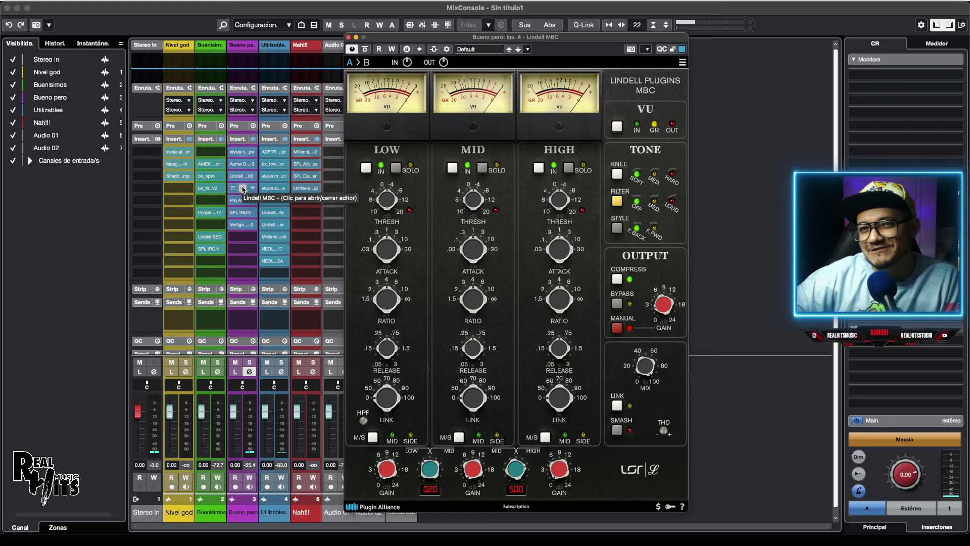
left_click(243, 188)
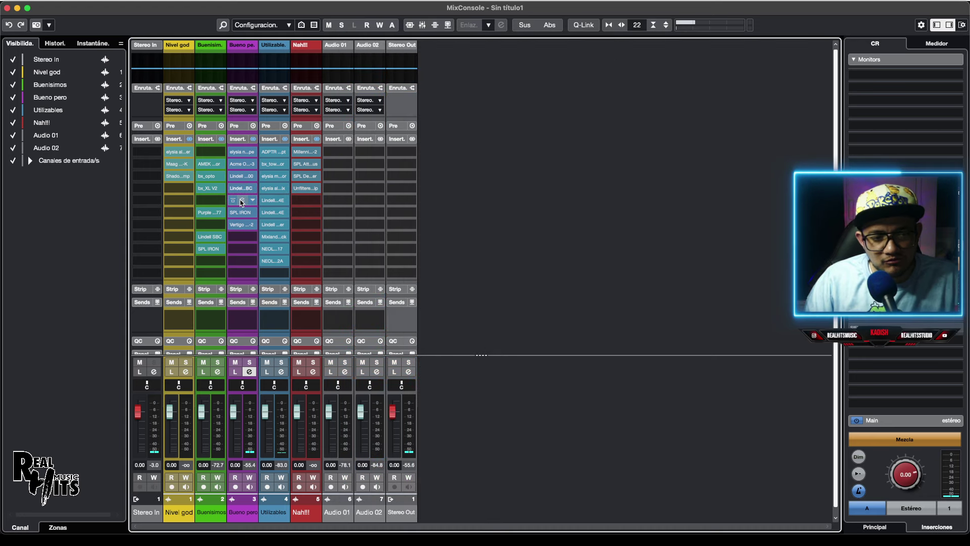
left_click(241, 200)
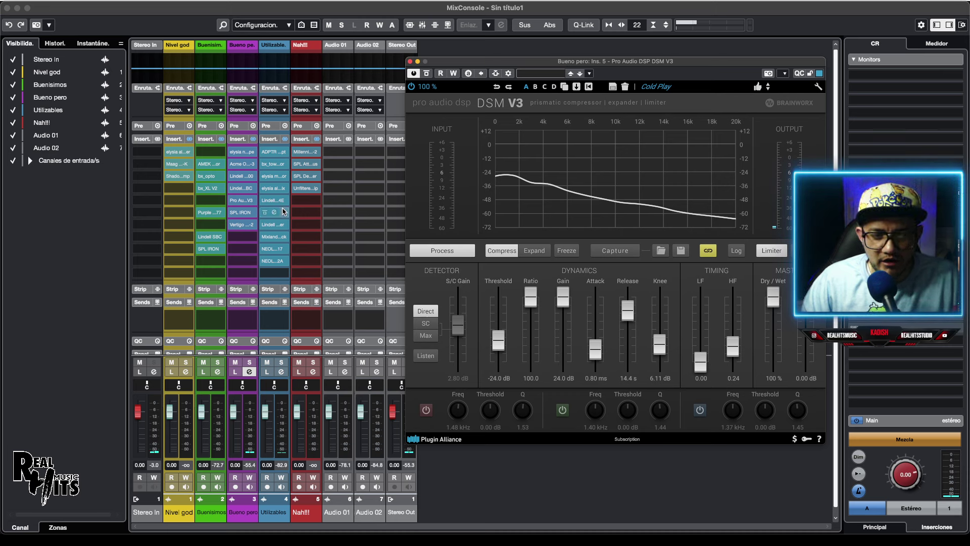
left_click(409, 61)
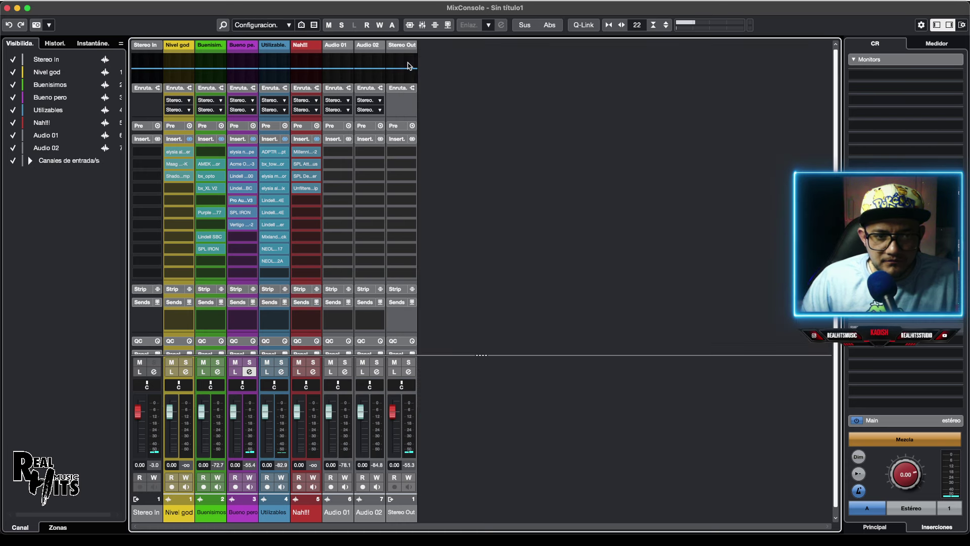
- View the Mixland Vac Attack editor in Utilizables and the SPL IRON editor in Bueno pero, closing each one
left_click(274, 240)
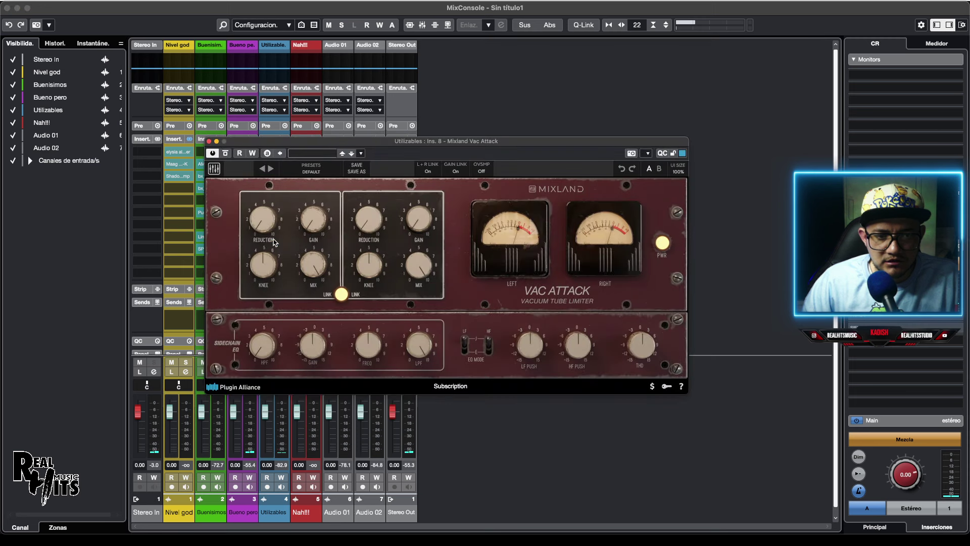
left_click(208, 141)
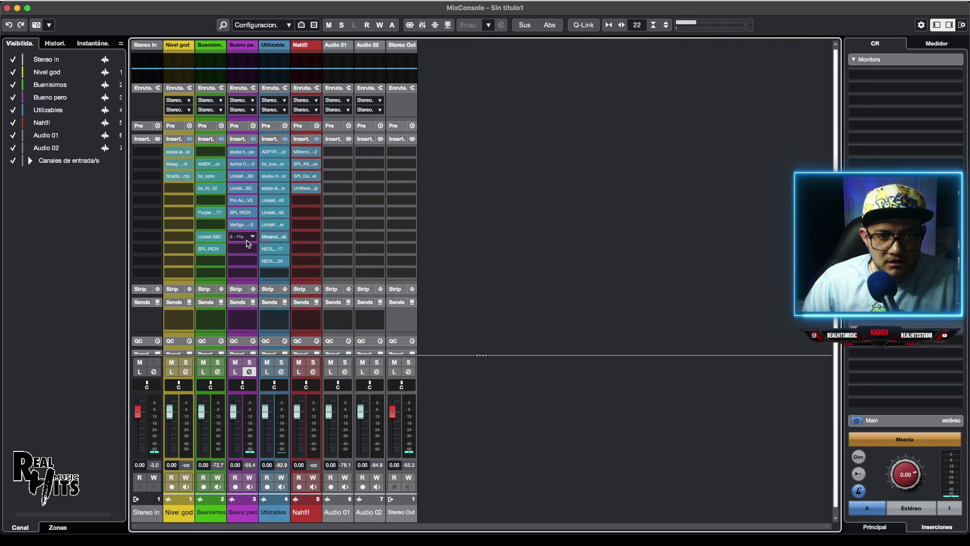
left_click(243, 215)
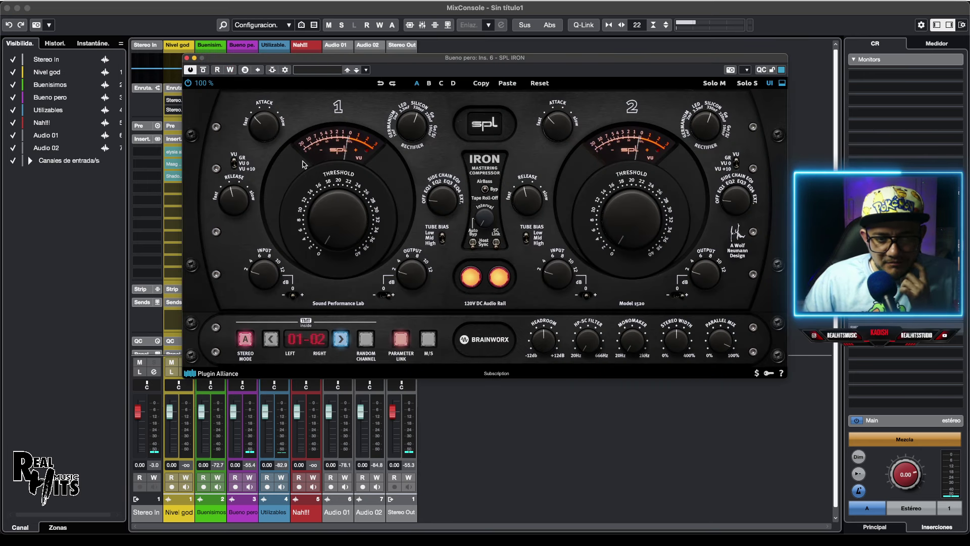
left_click(186, 58)
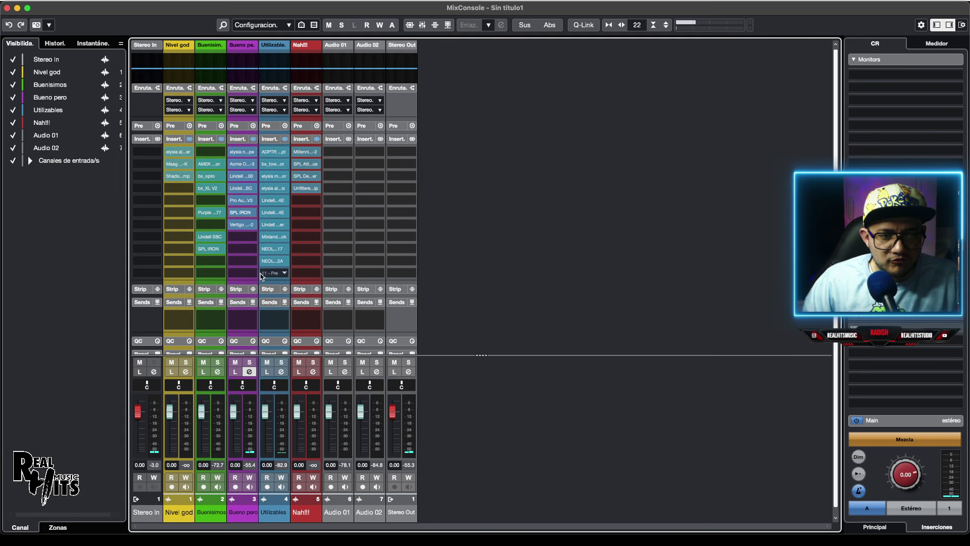
- Remove the duplicate SPL IRON from the Buenisimos channel's inserts, discarding its changes
left_click(221, 251)
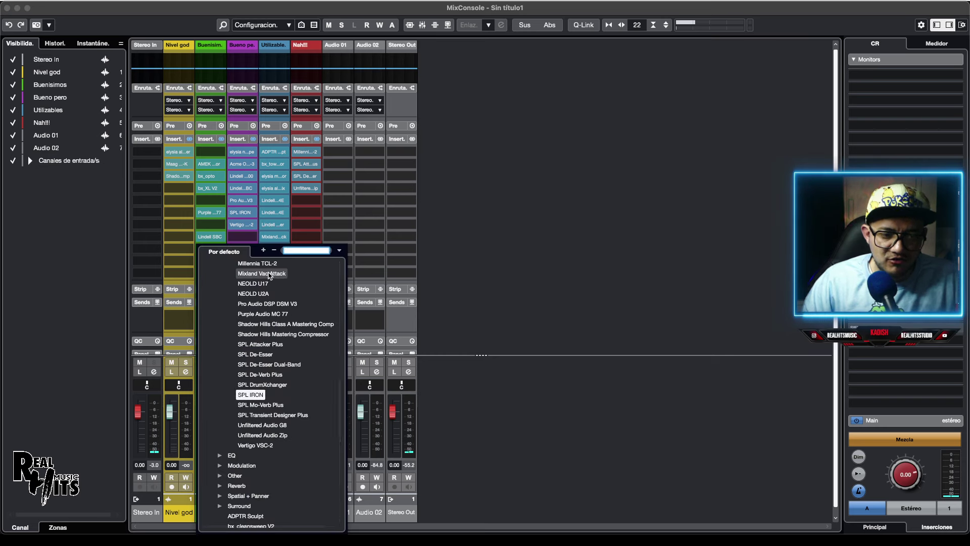
left_click(258, 270)
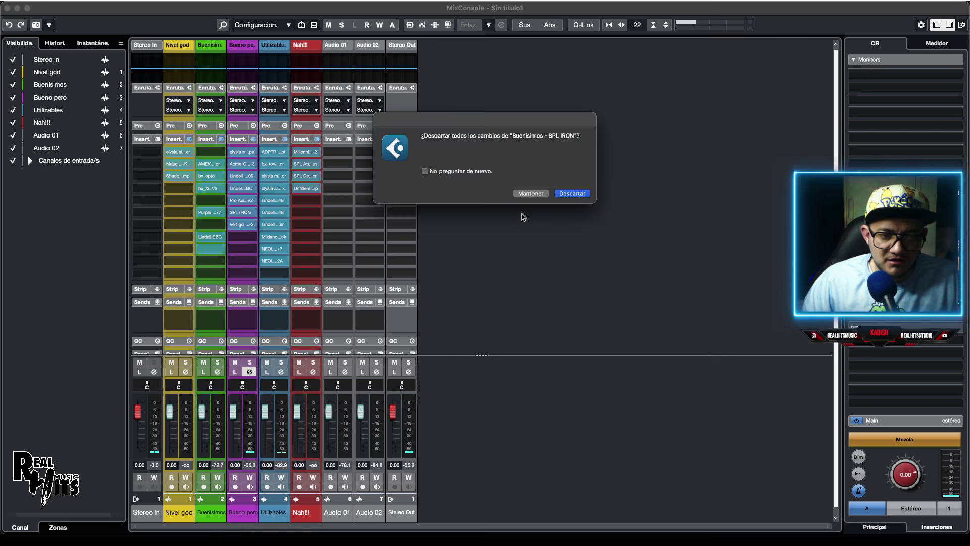
left_click(569, 194)
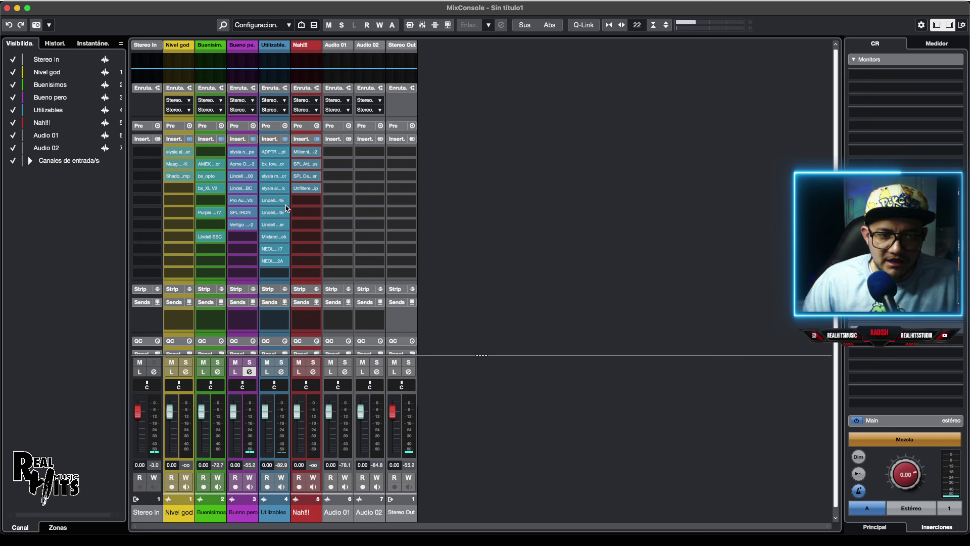
- Review the SPL IRON and Vertigo VSC-2 editors in the Bueno pero channel, closing each one
left_click(242, 213)
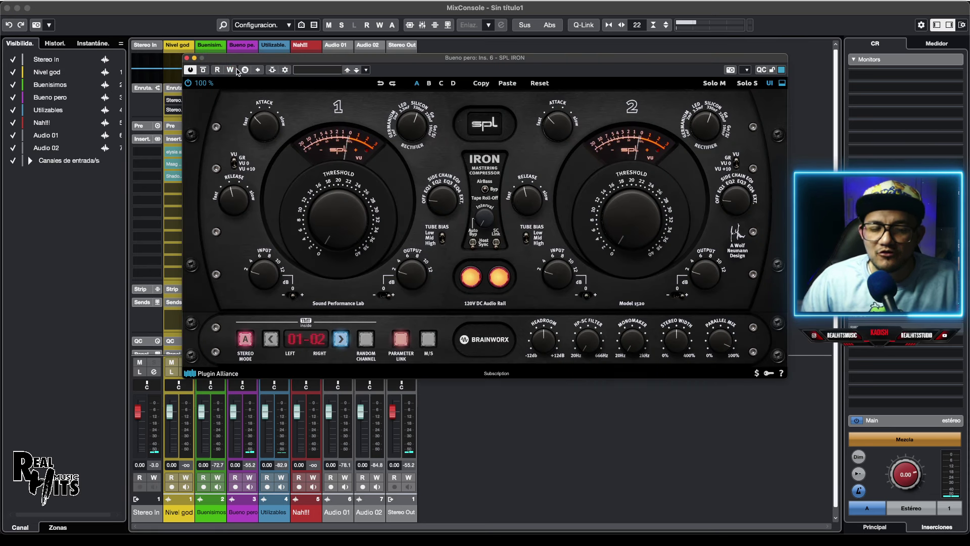
left_click(187, 58)
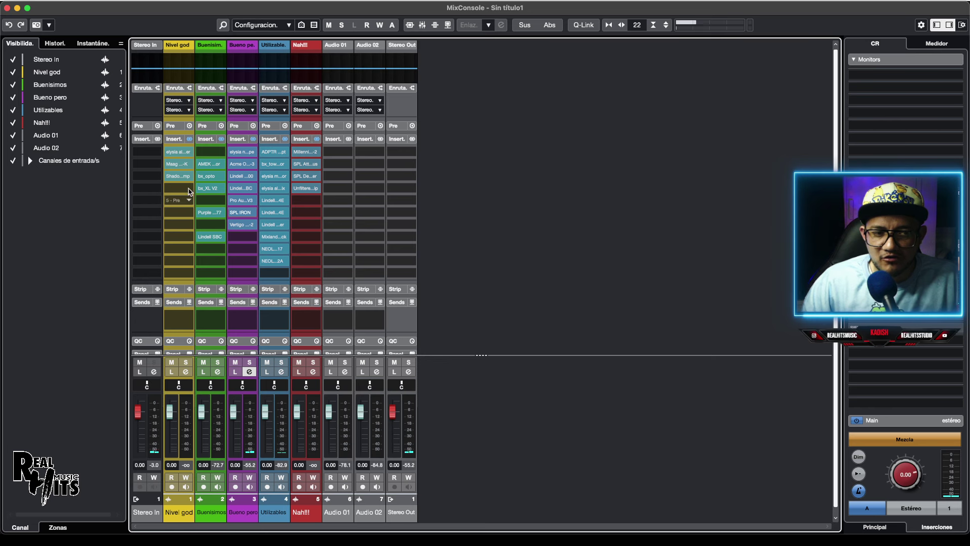
left_click(242, 225)
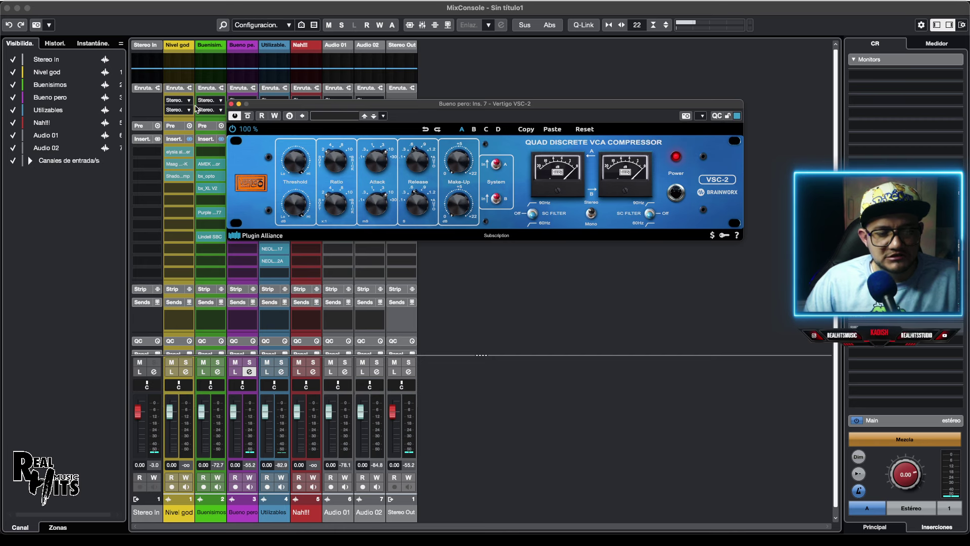
left_click(232, 104)
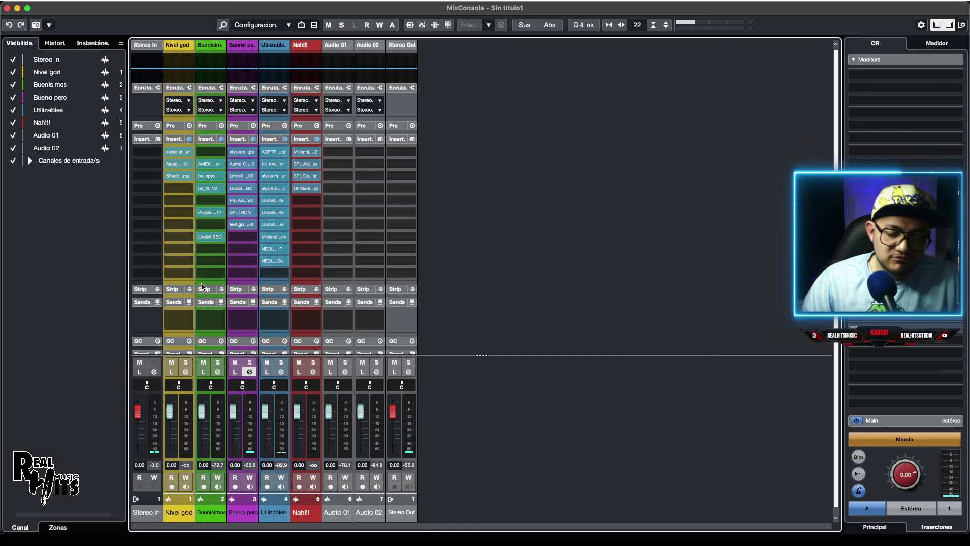
- Review the ADPTR Sculpt, bx_townhouse Buss Compressor and elysia mpressor editors in the Utilizables channel, closing each one
left_click(274, 152)
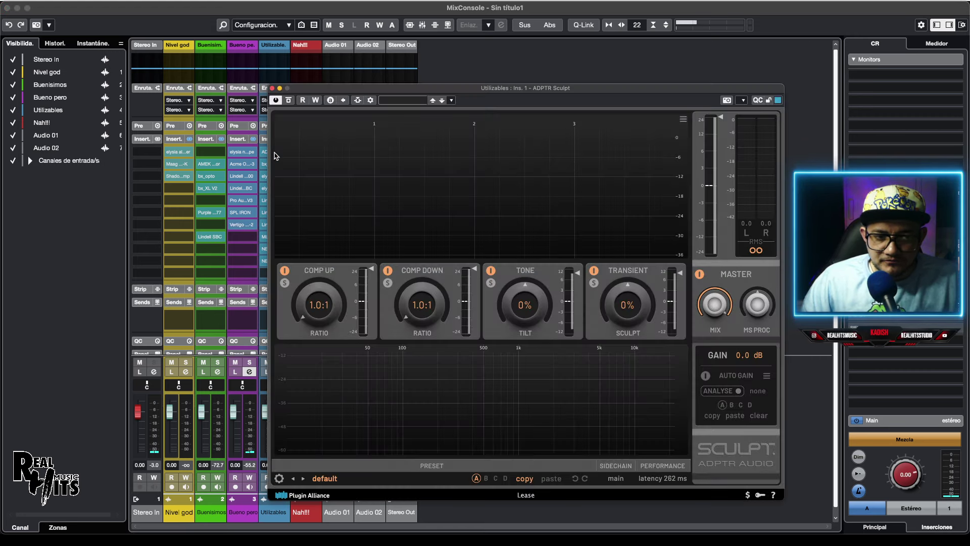
left_click(273, 88)
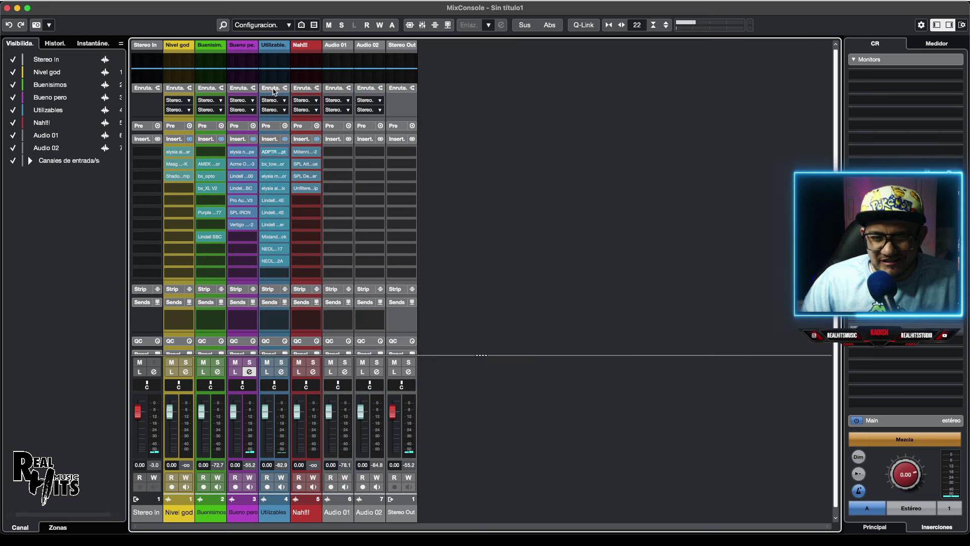
left_click(275, 166)
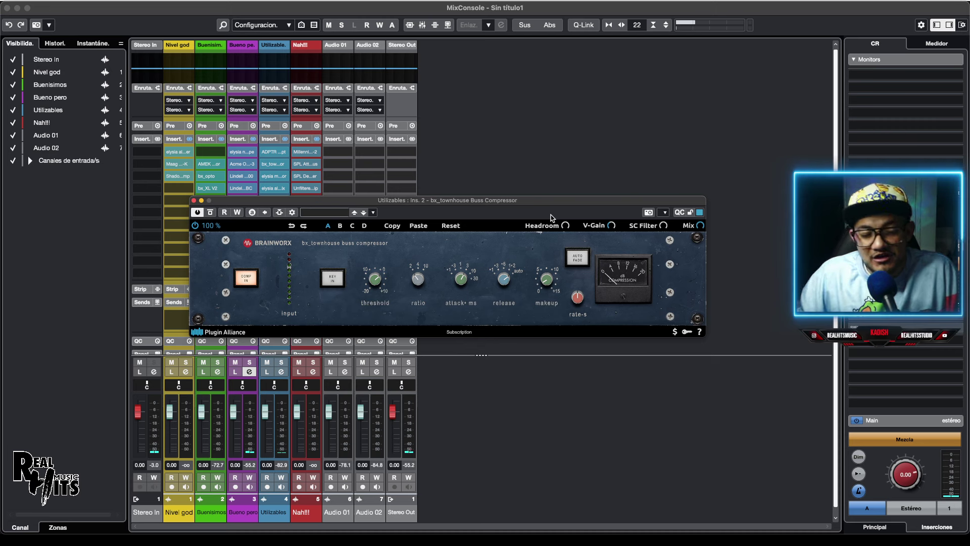
left_click(194, 200)
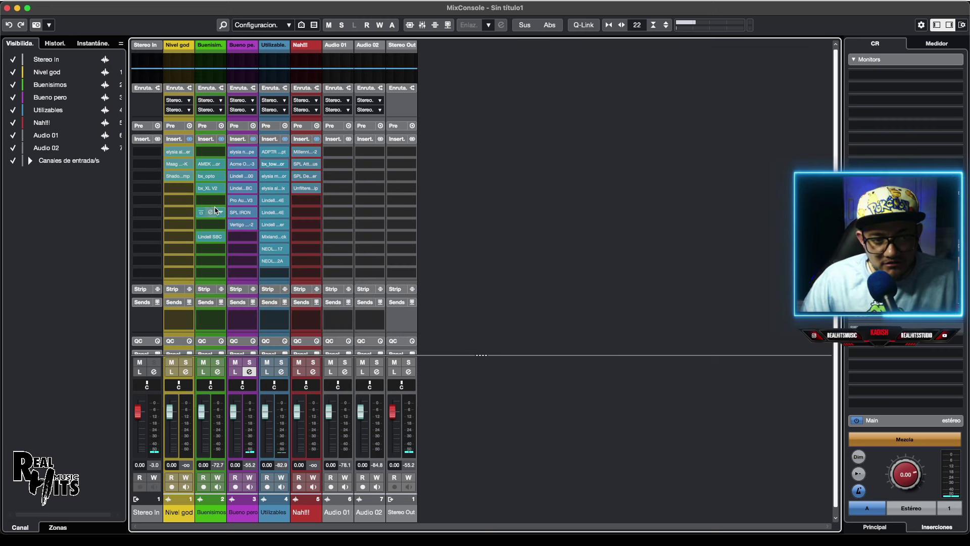
left_click(274, 177)
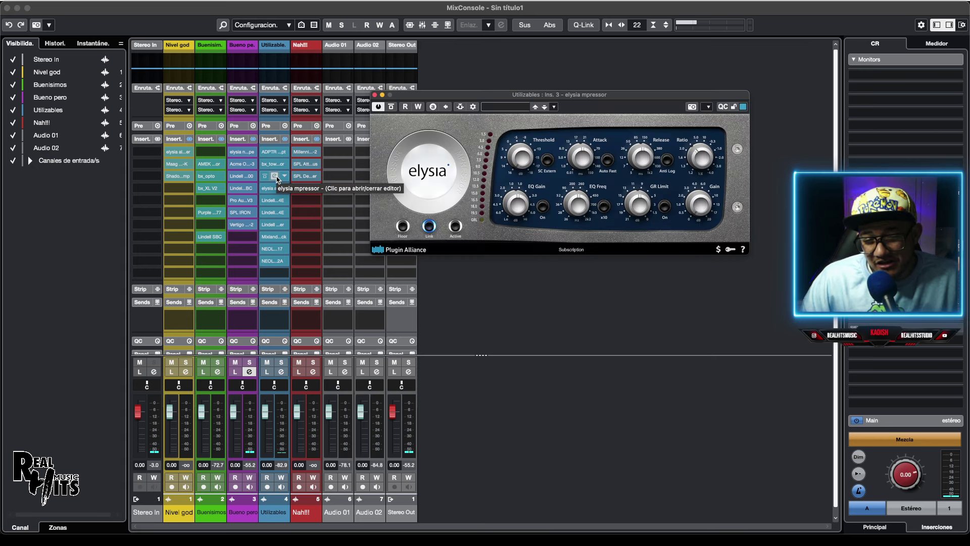
left_click(276, 177)
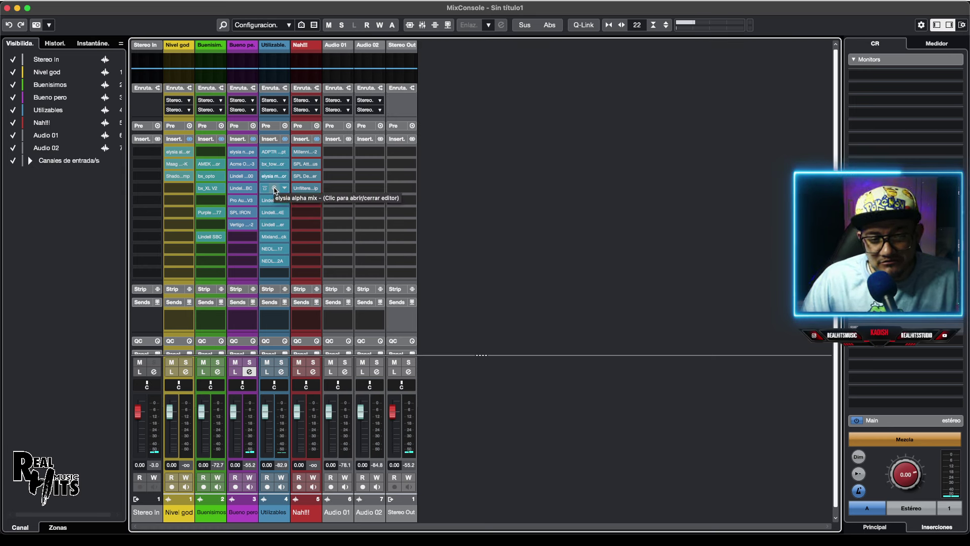
- Review the elysia alpha mix, Lindell 254E and Lindell 354E editors in the Utilizables channel, closing each one
left_click(275, 189)
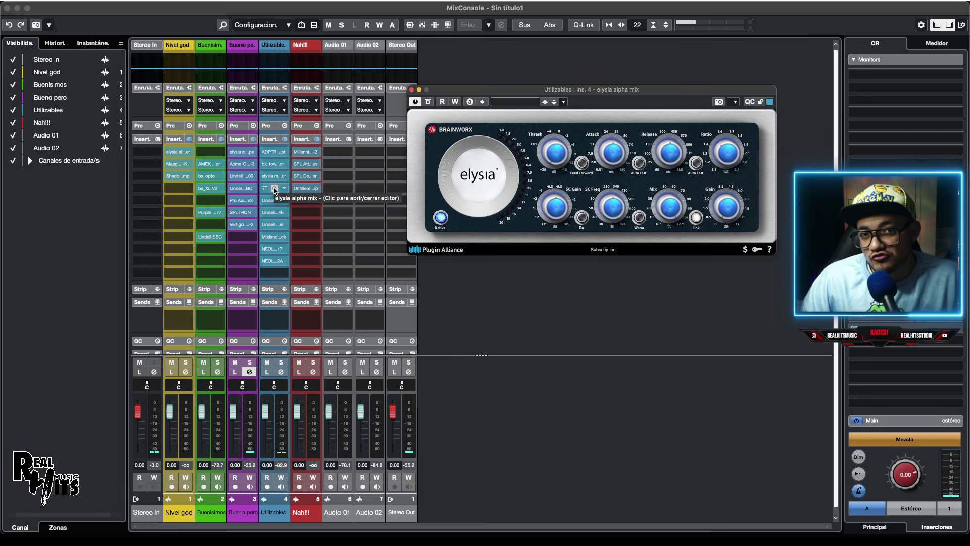
left_click(275, 188)
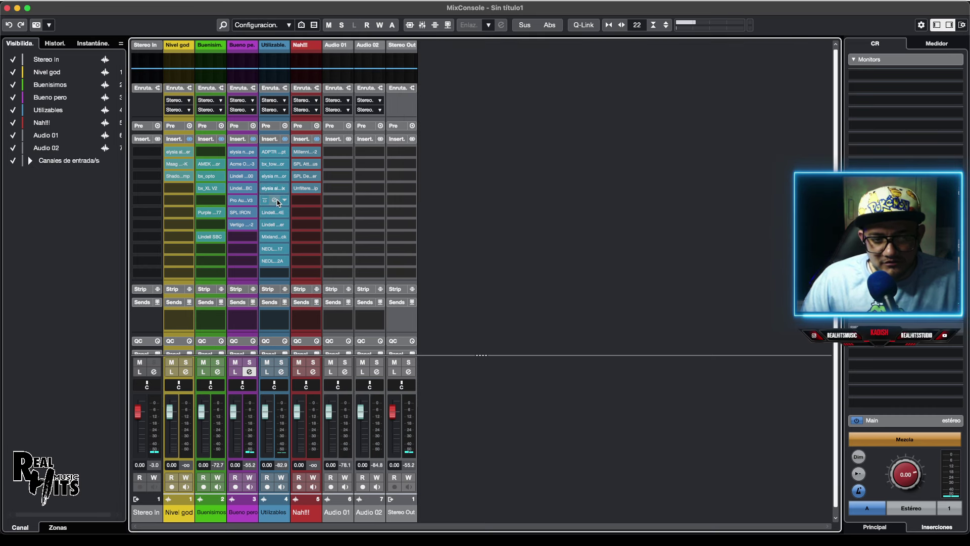
left_click(275, 201)
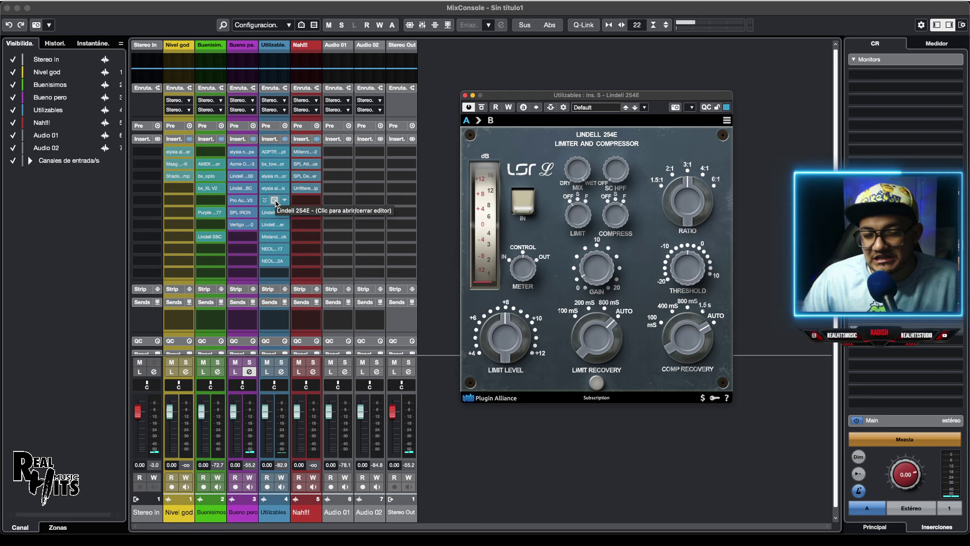
left_click(276, 202)
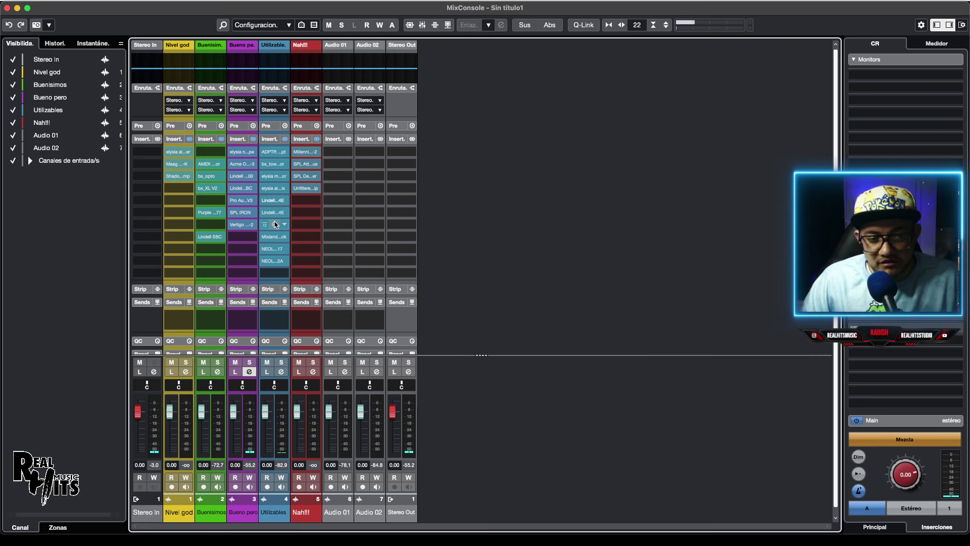
left_click(275, 214)
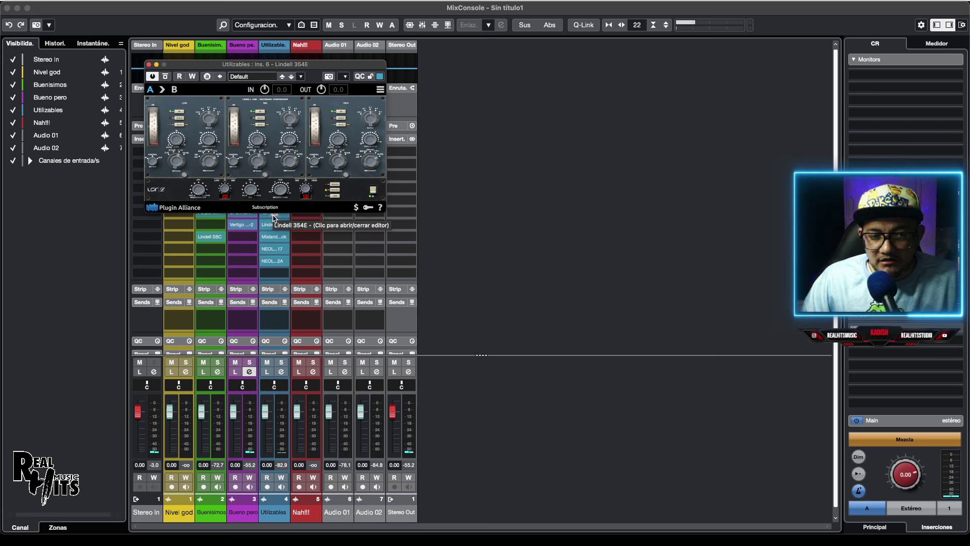
left_click(273, 215)
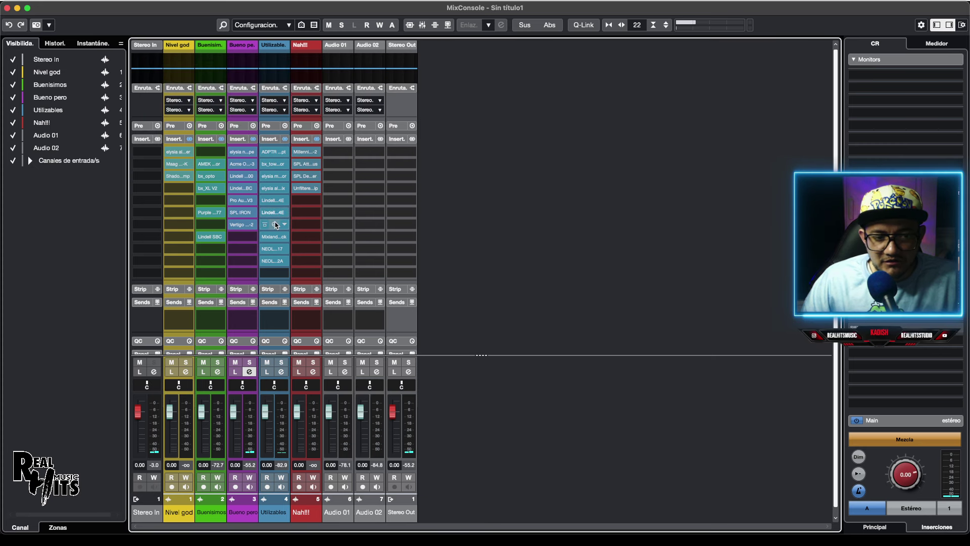
- Review the Lindell 902 De-esser and Mixland Vac Attack editors in the Utilizables channel, closing both
left_click(274, 225)
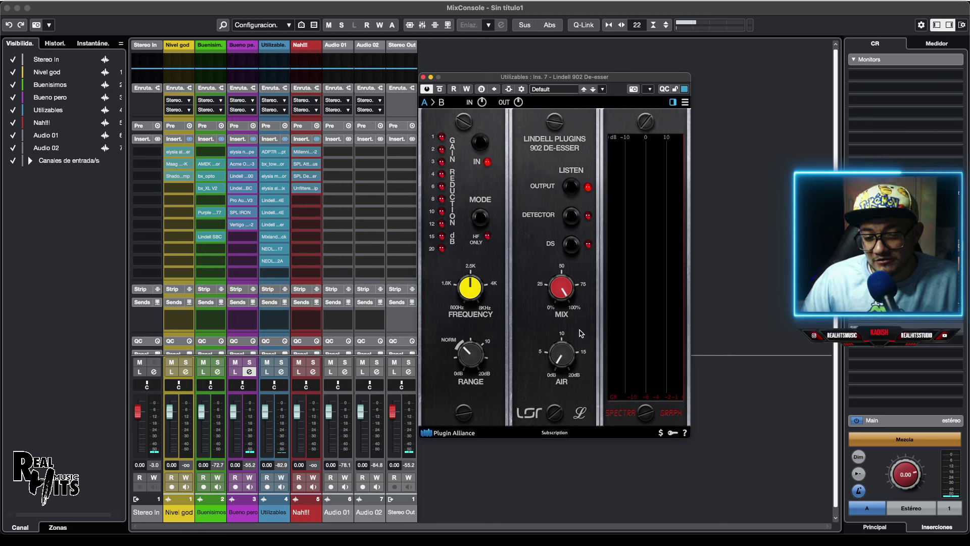
left_click(278, 237)
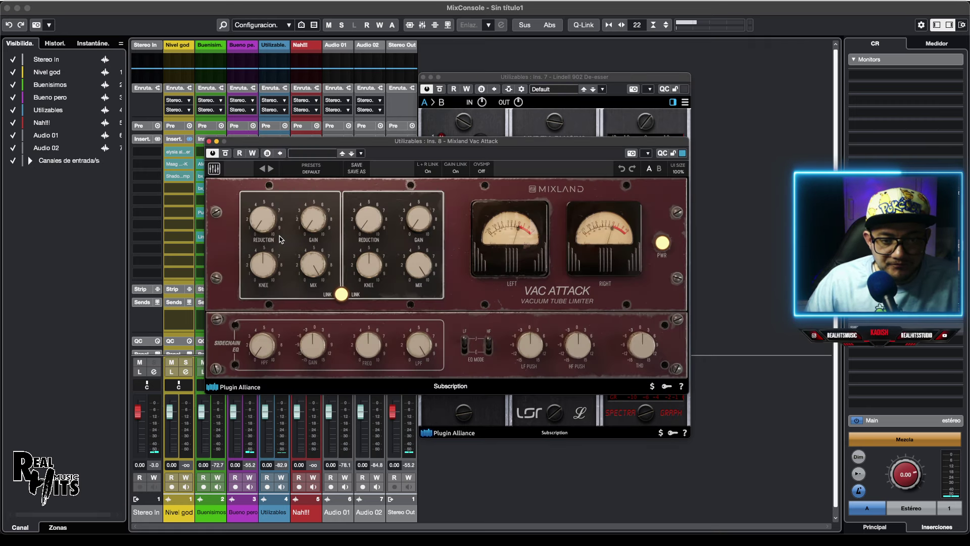
left_click(424, 77)
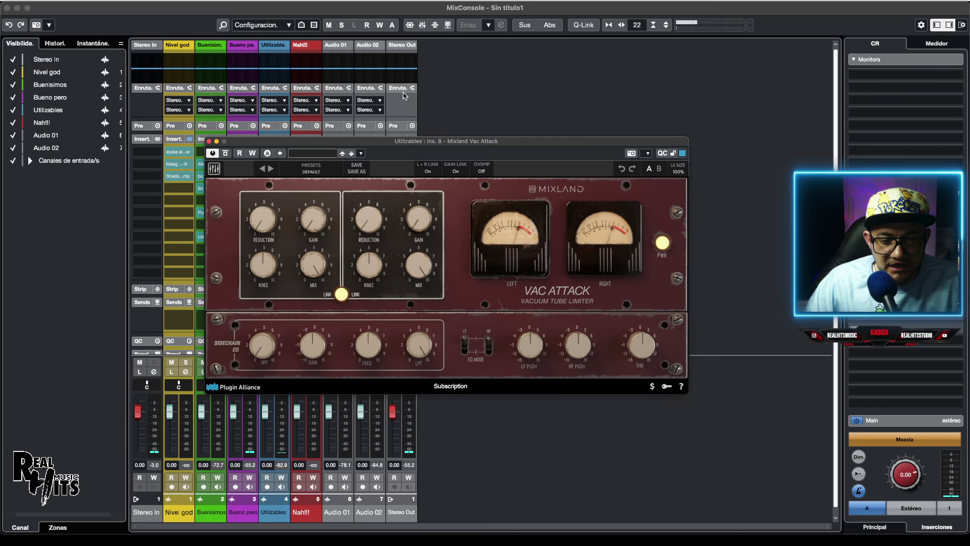
left_click(209, 142)
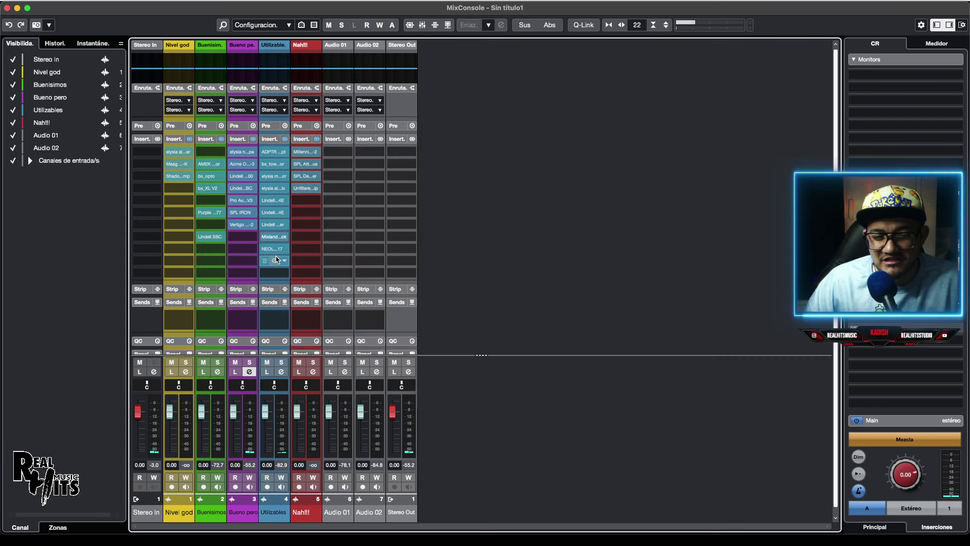
- Review the NEOLD U17 and NEOLD U2A editors in the Utilizables channel, closing each one
left_click(278, 252)
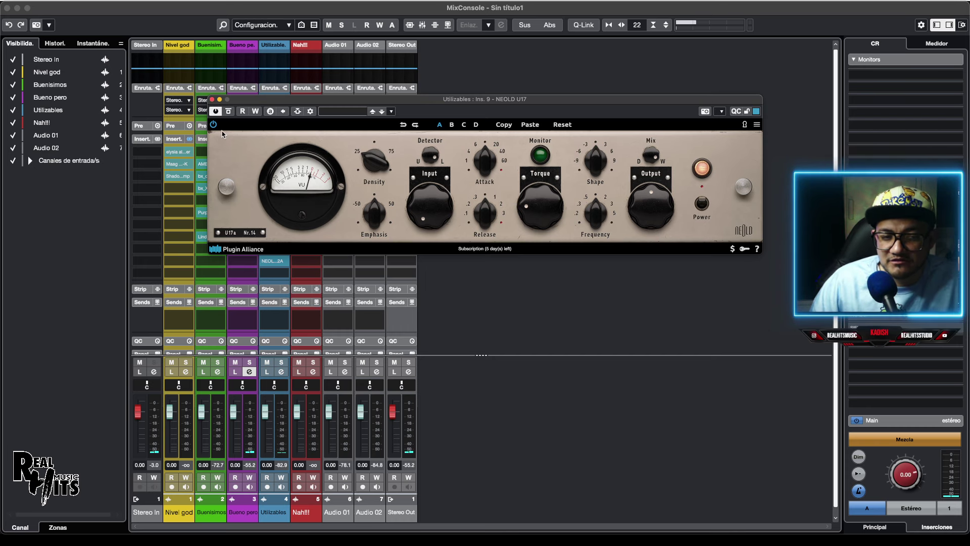
left_click(212, 99)
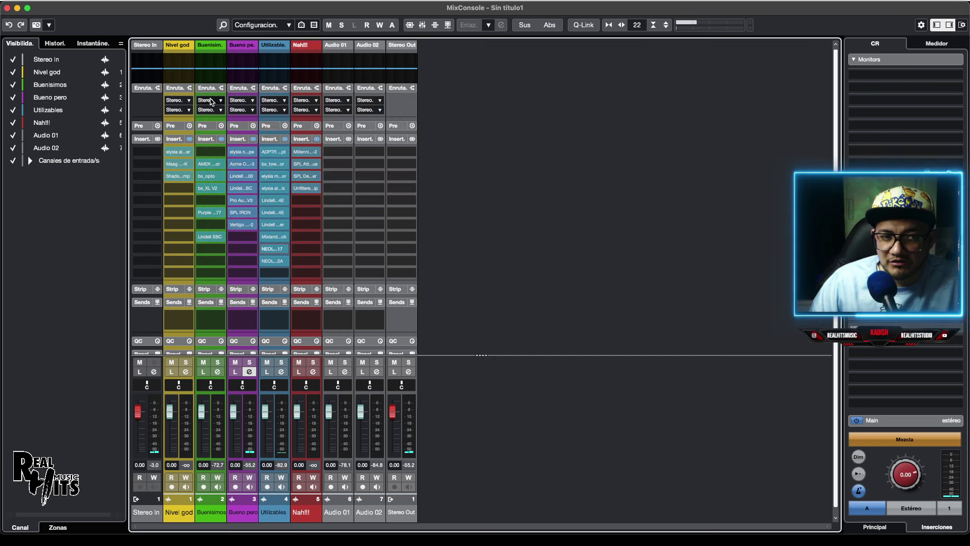
left_click(273, 260)
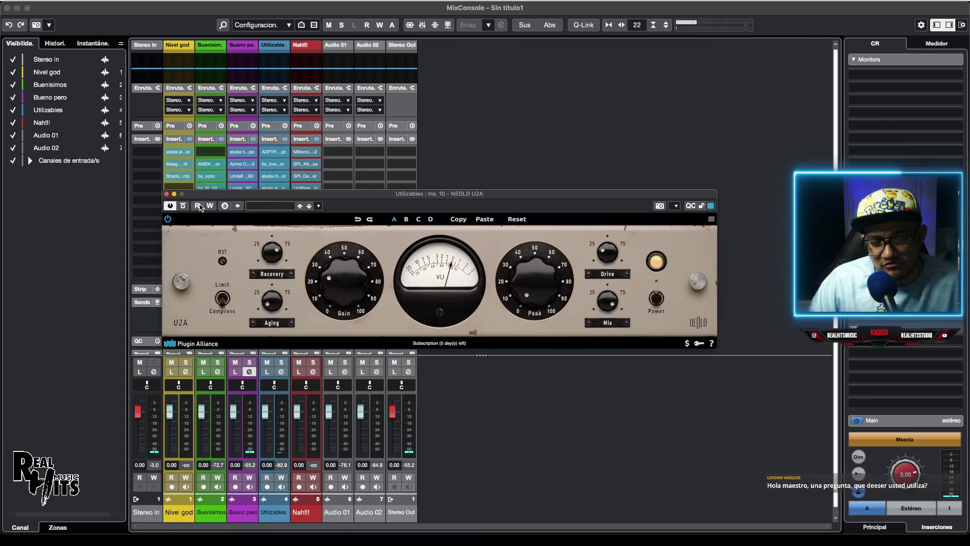
left_click(166, 194)
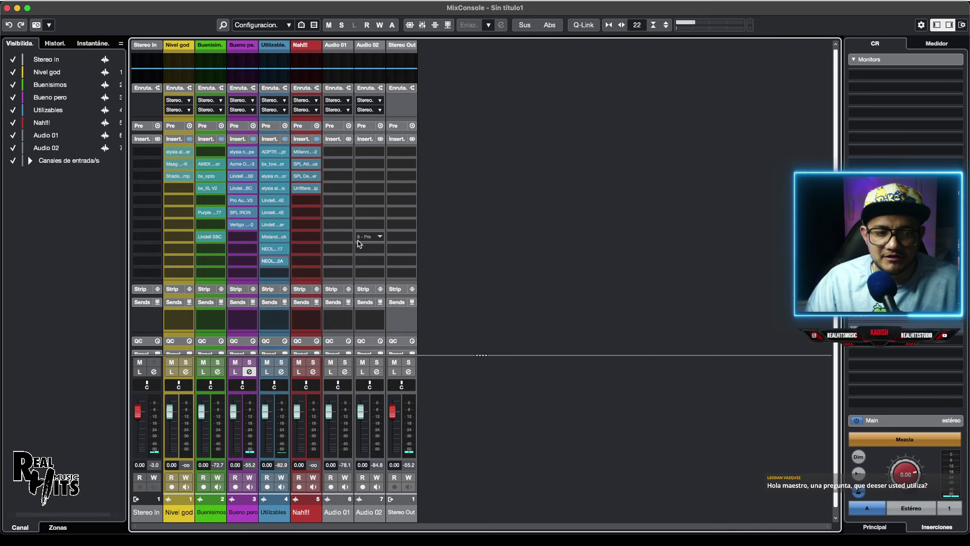
- Review the Millennia TCL-2, SPL Attacker Plus, SPL De-Esser and Unfiltered Audio Zip editors in the Nah!!! channel, closing each one
left_click(306, 153)
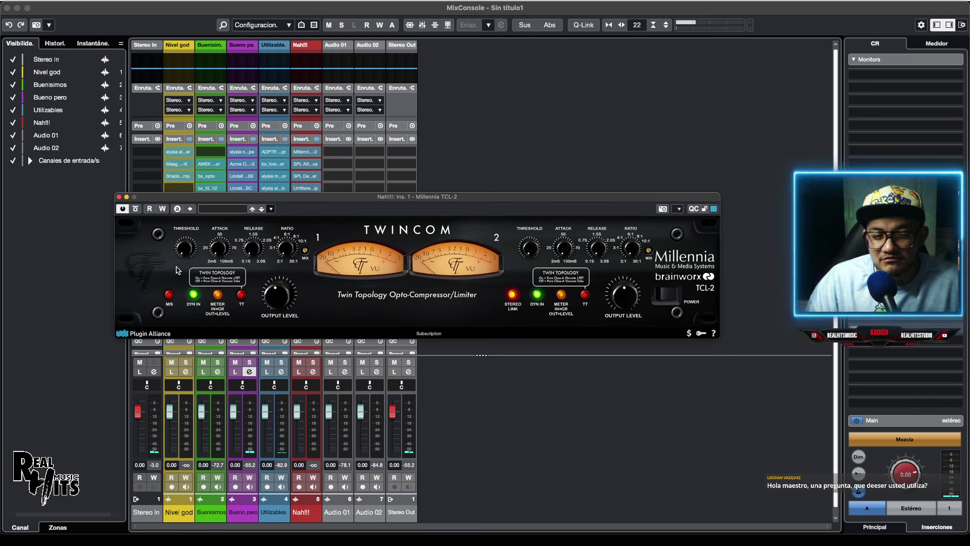
left_click(118, 197)
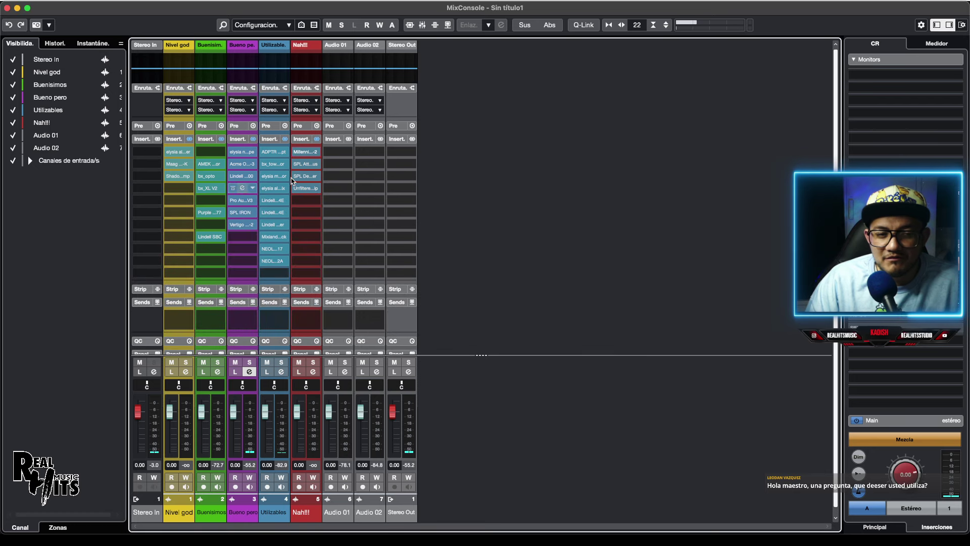
left_click(308, 165)
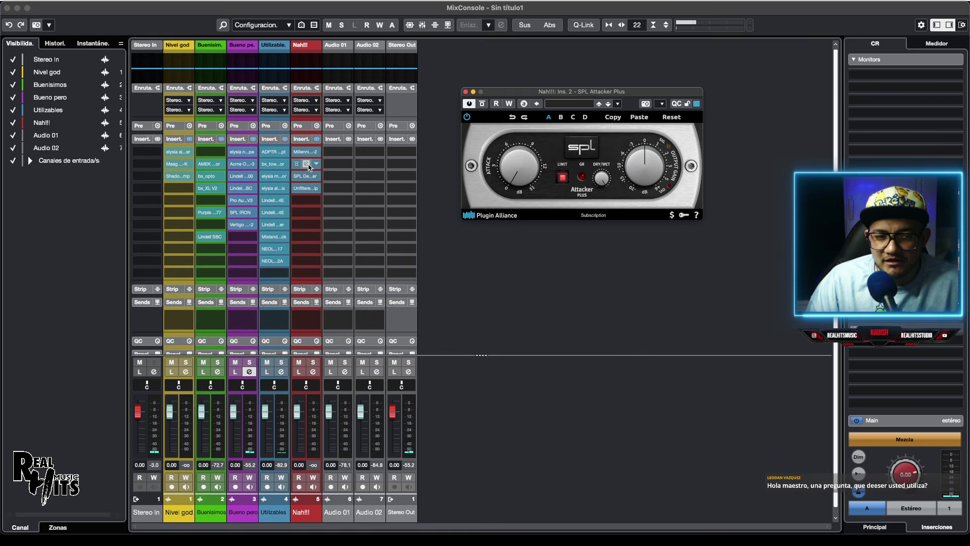
left_click(308, 165)
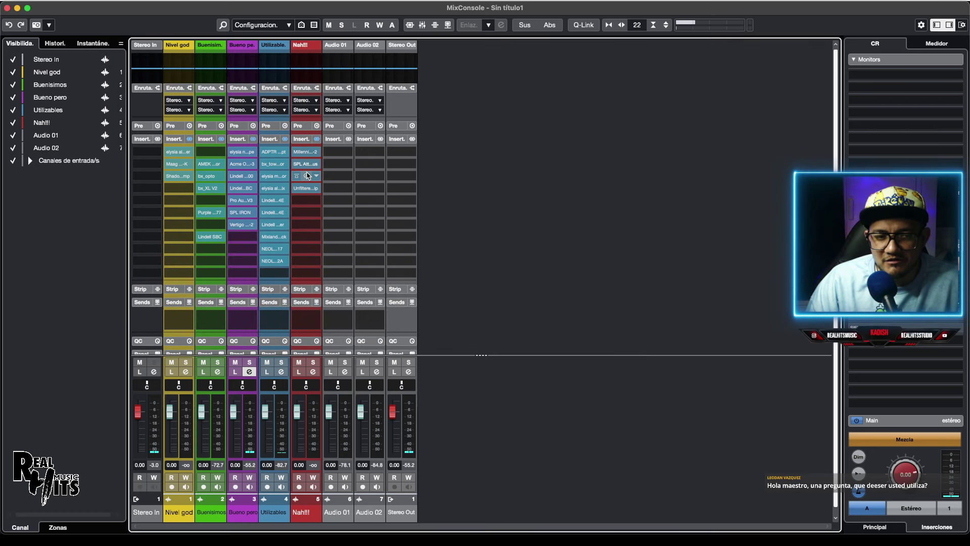
left_click(307, 178)
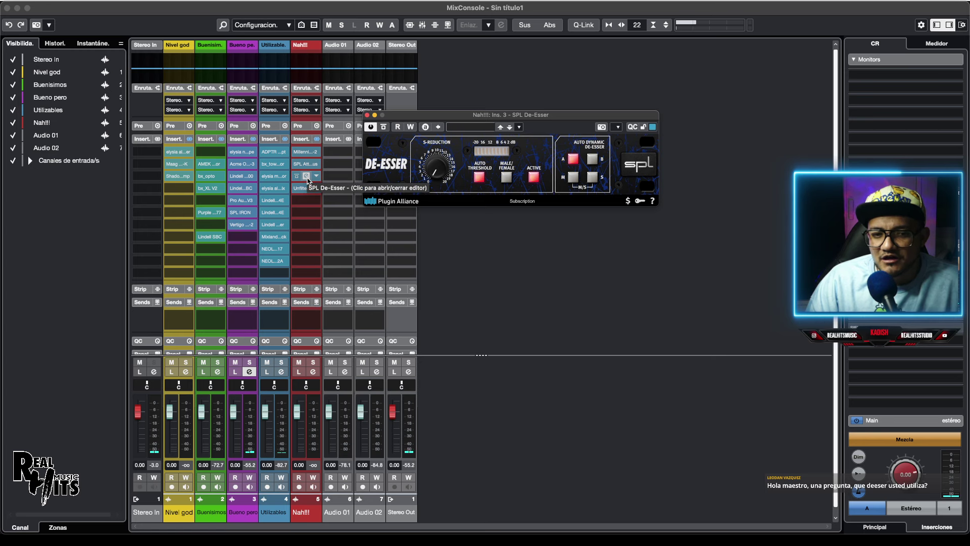
left_click(307, 178)
left_click(306, 189)
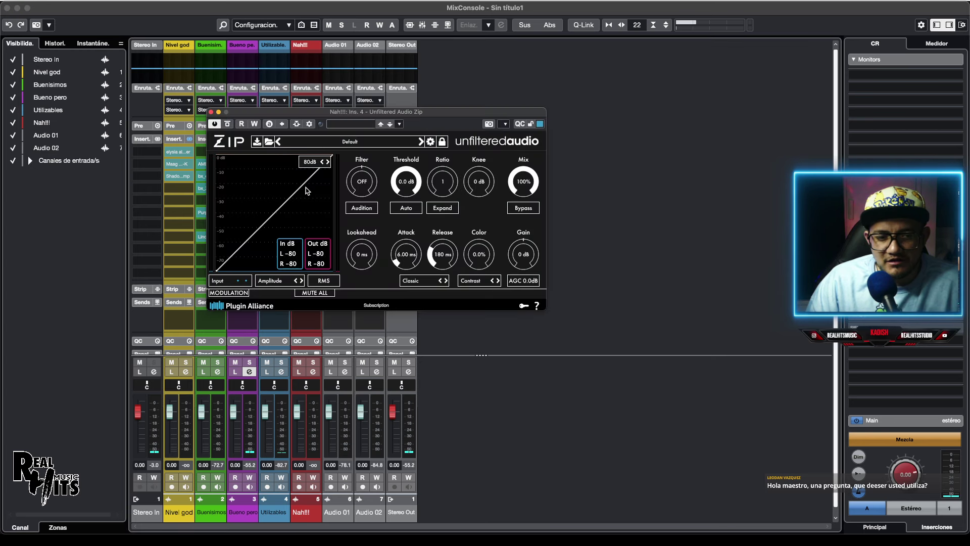
left_click(211, 112)
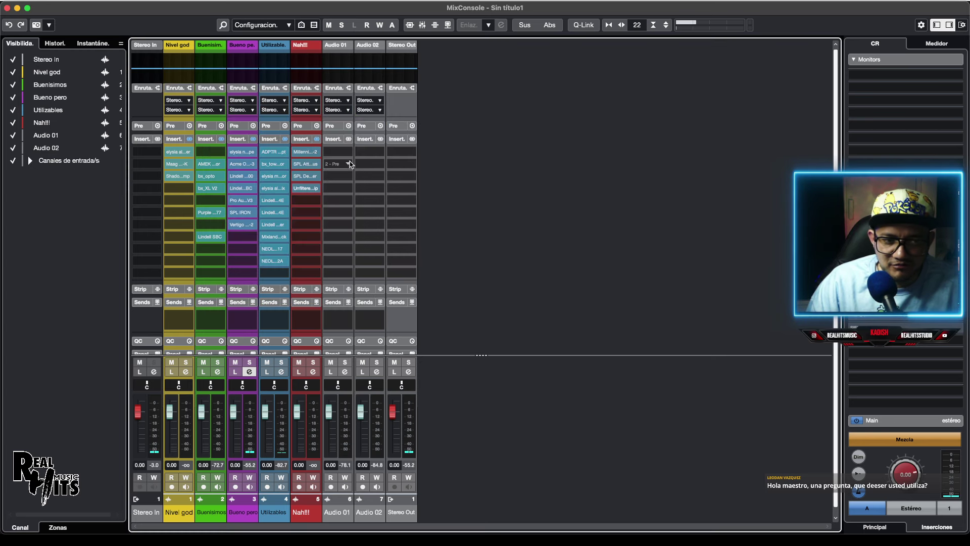